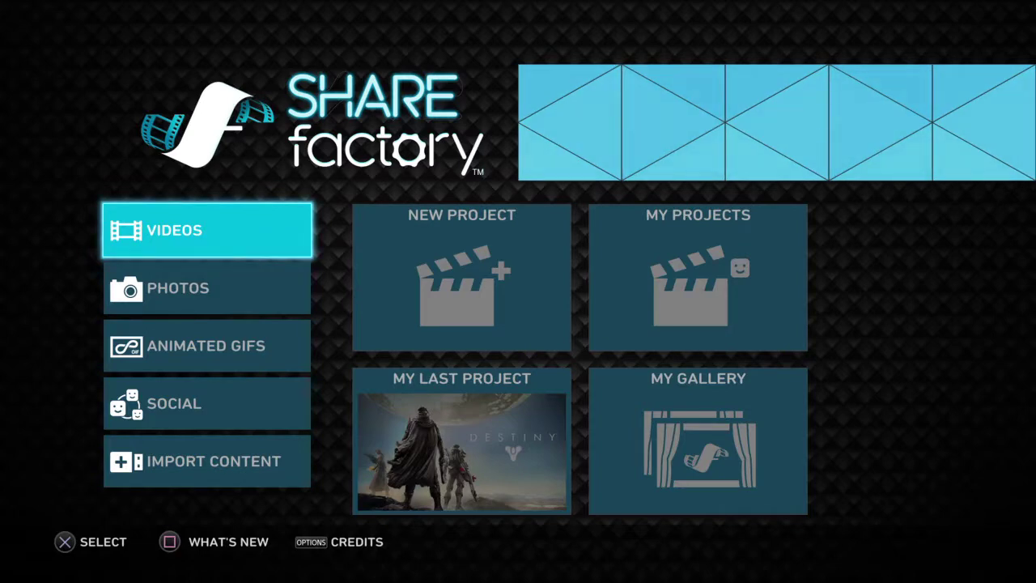
Start a new SHAREfactory video project to reach the Choose Theme grid.
{"action": "key", "text": "Right"}
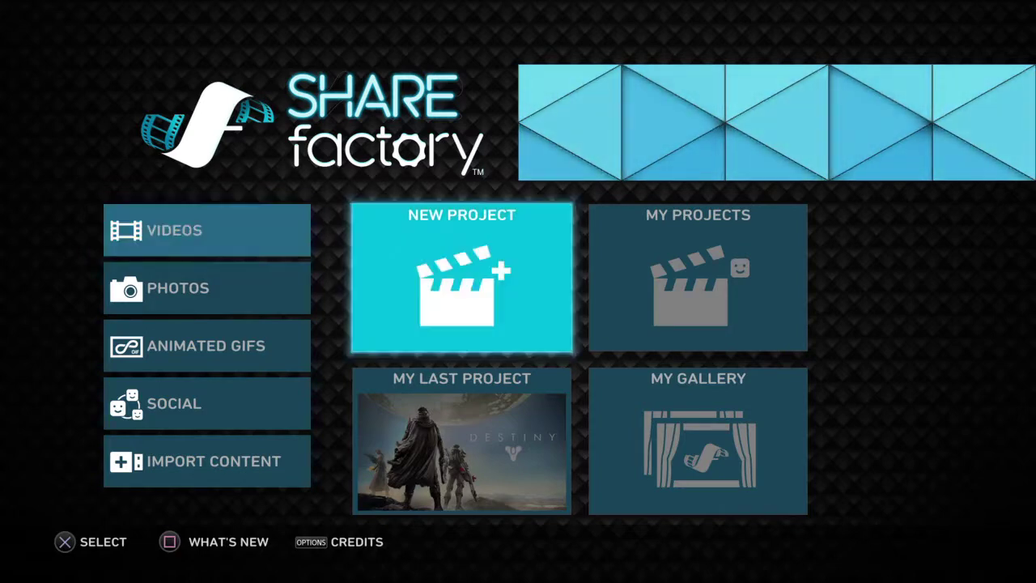
{"action": "key", "text": "Left"}
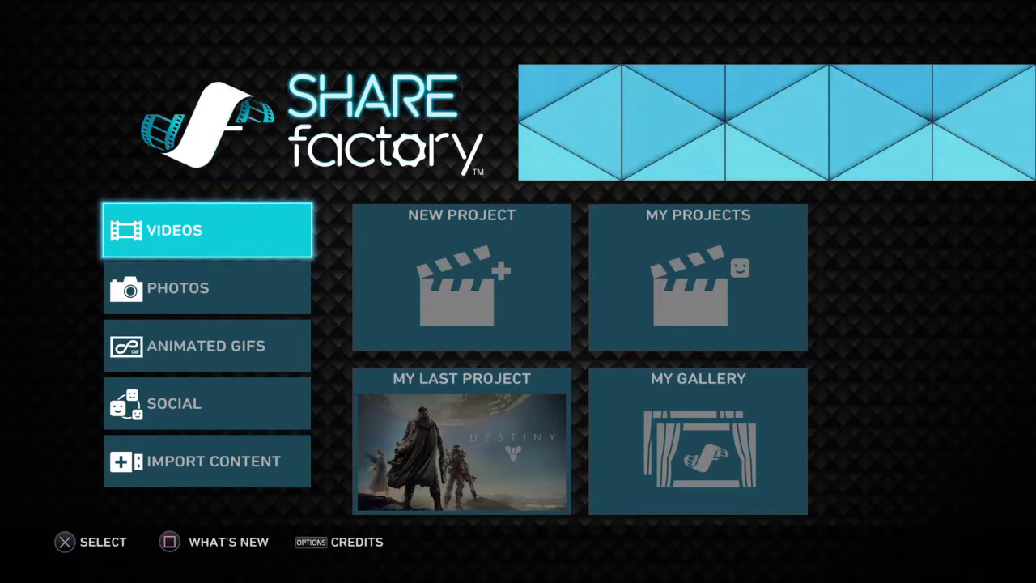
{"action": "key", "text": "Right"}
{"action": "key", "text": "Left"}
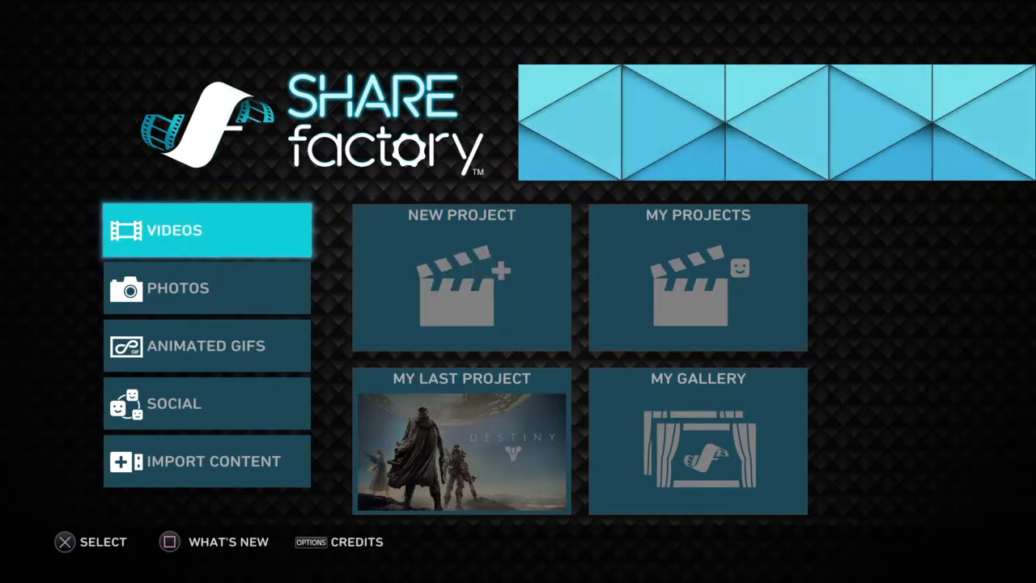
{"action": "key", "text": "Right"}
{"action": "key", "text": "Left"}
{"action": "key", "text": "Right"}
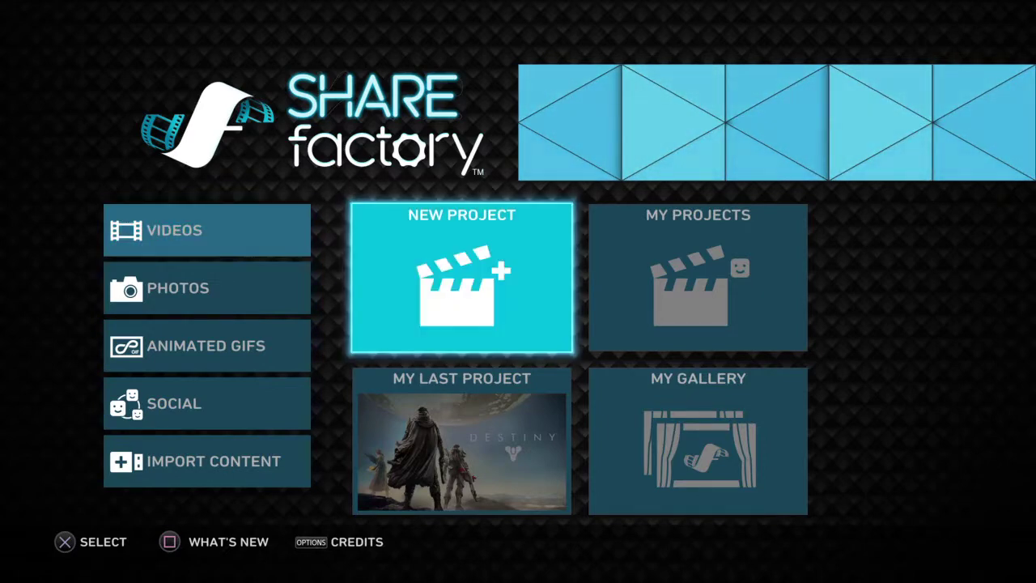
{"action": "key", "text": "Left"}
{"action": "key", "text": "Return"}
Browse the themes, try Alphabetical sorting, return to Most Recent and pick the Destiny theme.
{"action": "key", "text": "Right"}
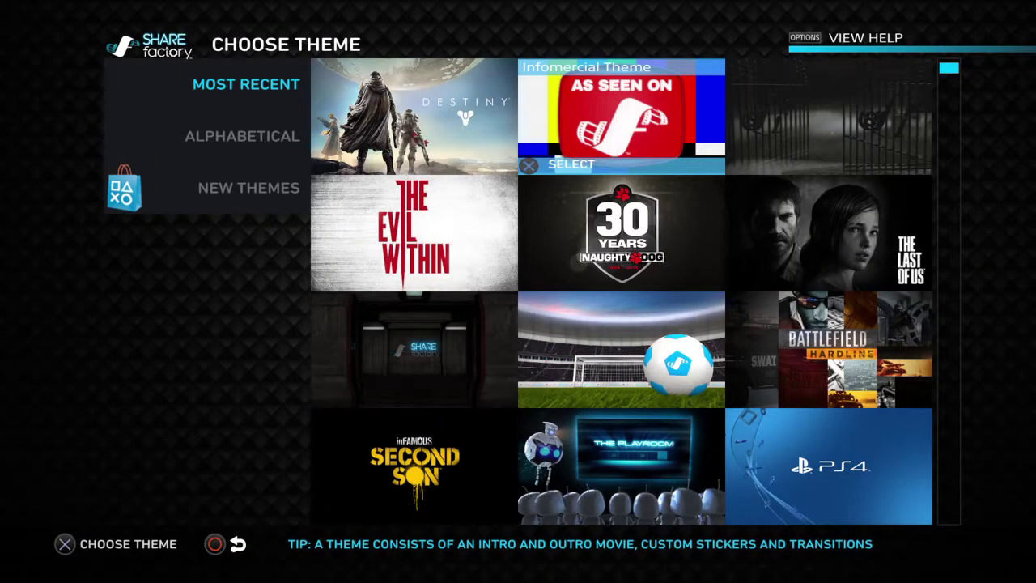
{"action": "key", "text": "Down"}
{"action": "key", "text": "Right"}
{"action": "key", "text": "Down"}
{"action": "key", "text": "Down"}
{"action": "key", "text": "Down"}
{"action": "key", "text": "Left"}
{"action": "key", "text": "Down"}
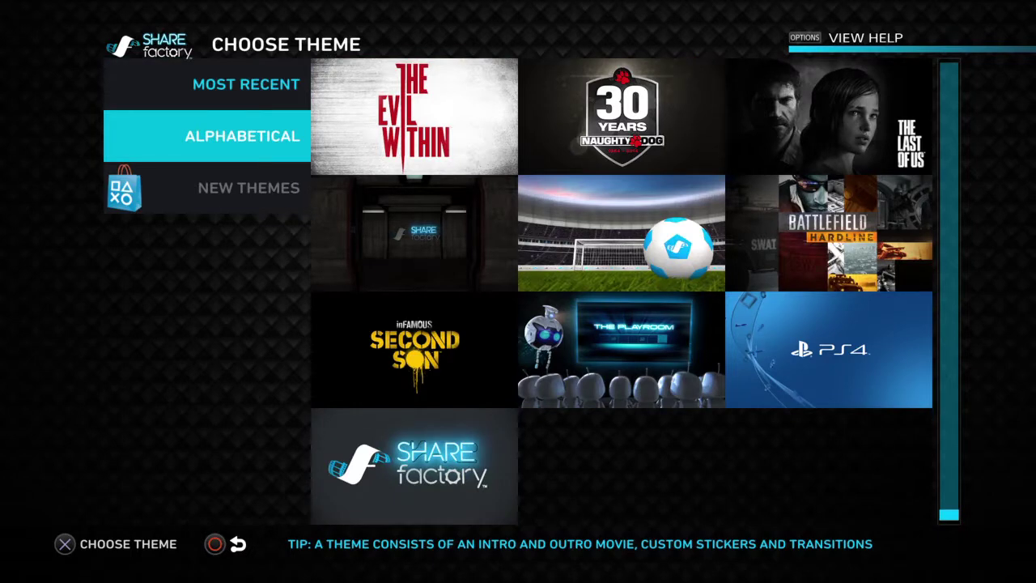
{"action": "key", "text": "Up"}
{"action": "key", "text": "Right"}
{"action": "key", "text": "Up"}
{"action": "key", "text": "Up"}
{"action": "key", "text": "Up"}
{"action": "key", "text": "Up"}
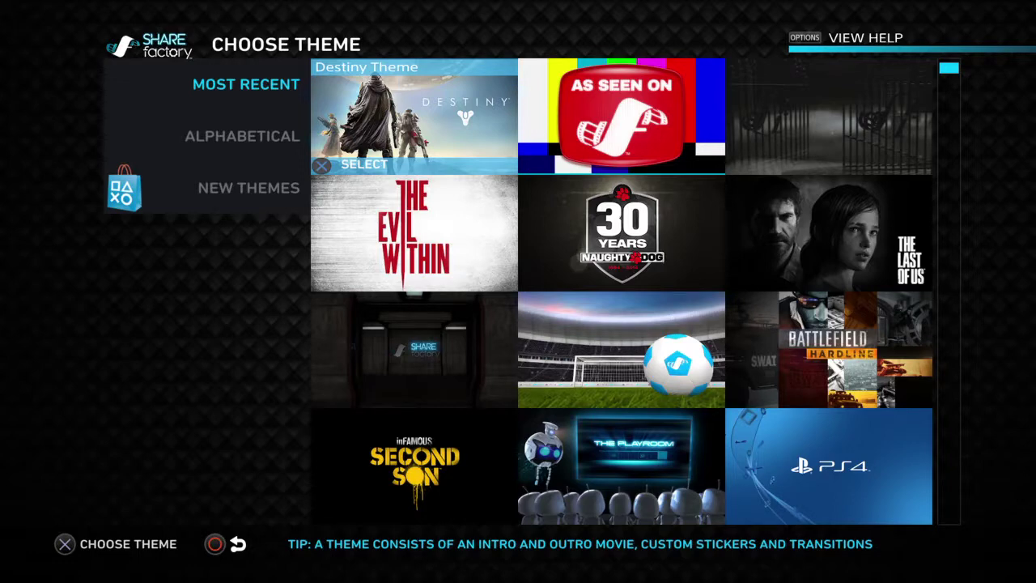
{"action": "key", "text": "Return"}
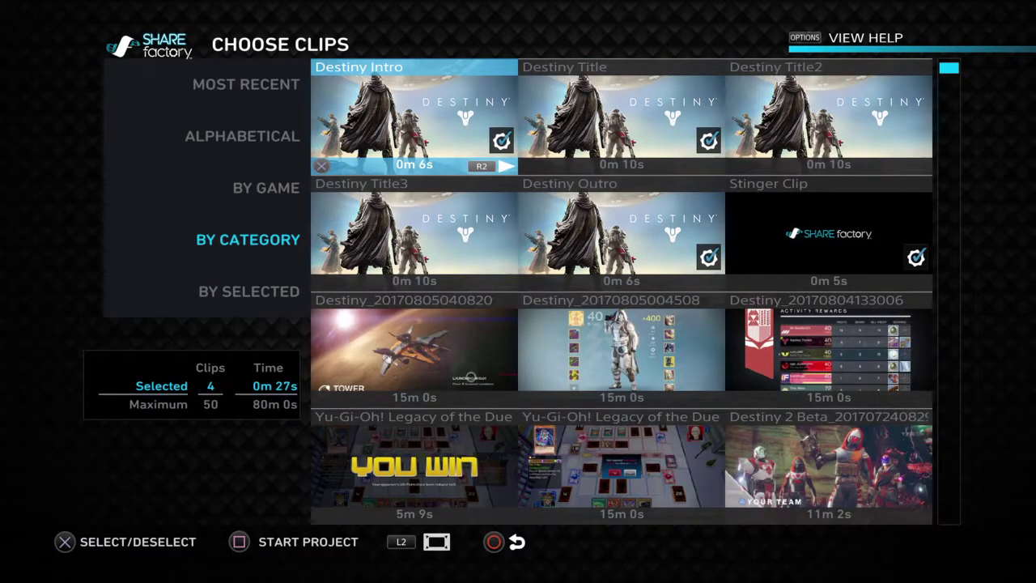
Look through the Destiny theme clips and the Destiny 2 Beta gameplay clips.
{"action": "key", "text": "Right"}
{"action": "key", "text": "Down"}
{"action": "key", "text": "Left"}
{"action": "key", "text": "Up"}
{"action": "key", "text": "Down"}
{"action": "key", "text": "Right"}
{"action": "key", "text": "Up"}
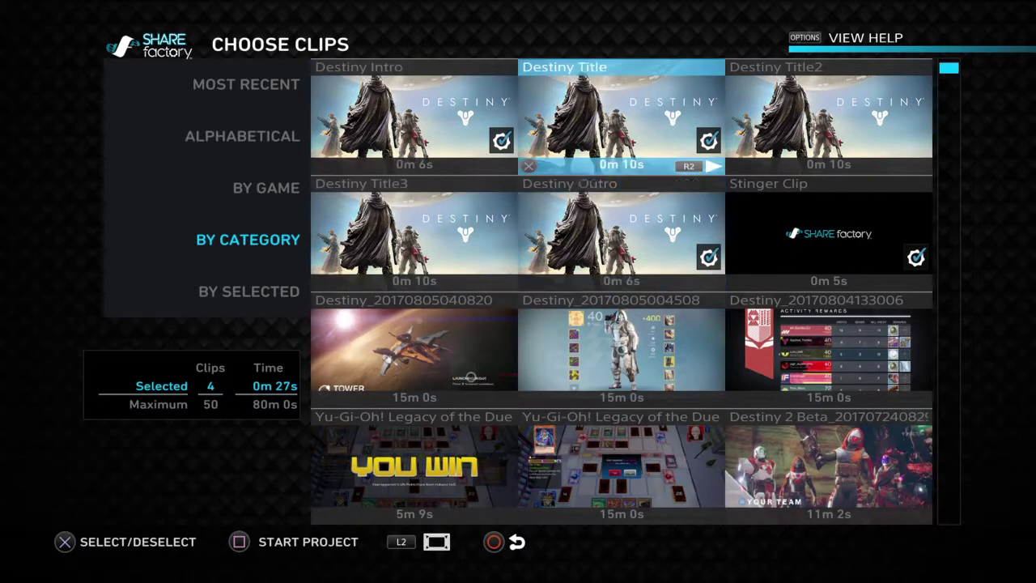
{"action": "key", "text": "Down"}
{"action": "key", "text": "Up"}
{"action": "key", "text": "Right"}
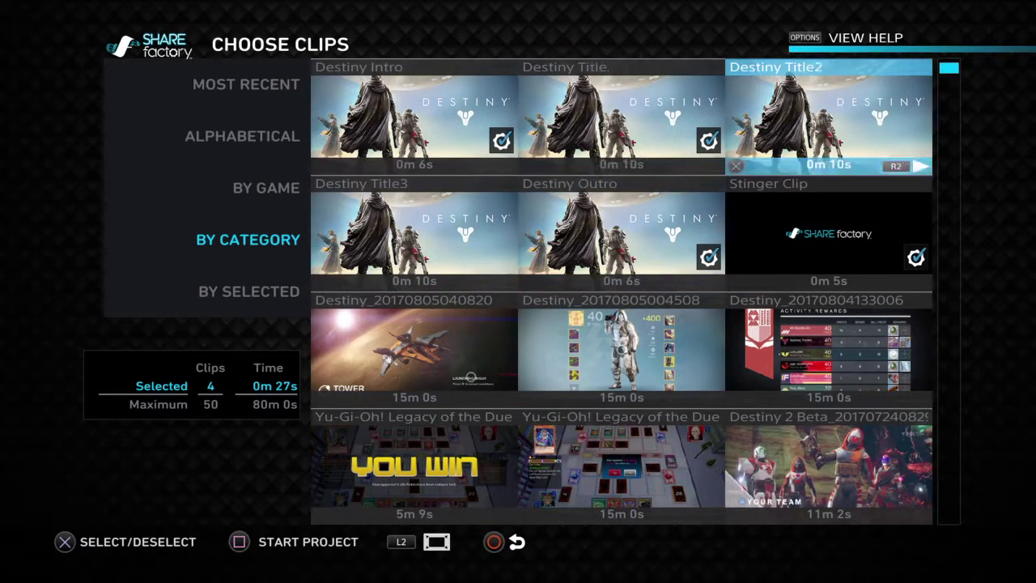
{"action": "key", "text": "Down"}
{"action": "key", "text": "Down"}
{"action": "key", "text": "Up"}
{"action": "key", "text": "Left"}
{"action": "key", "text": "Left"}
{"action": "key", "text": "Left"}
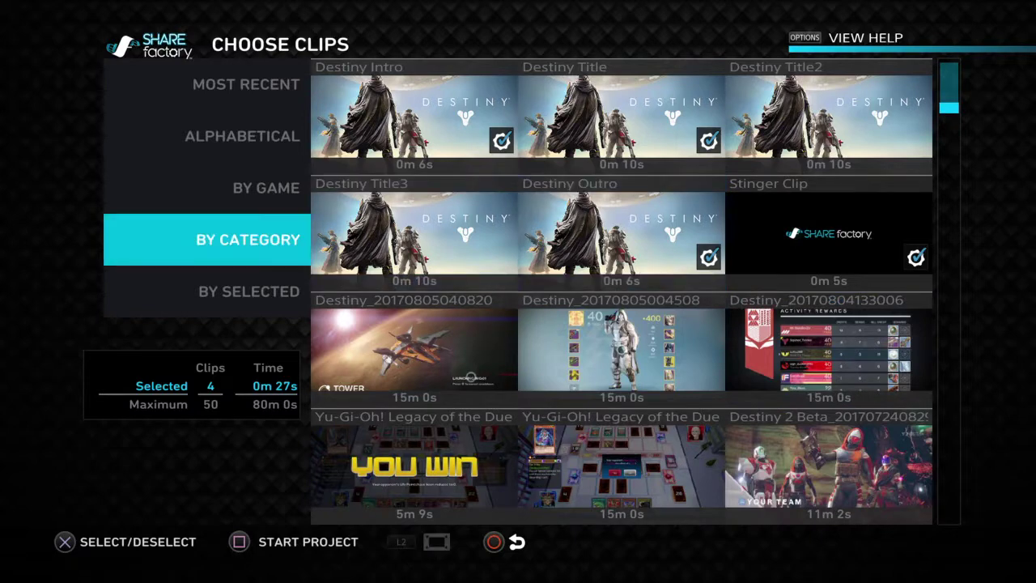
{"action": "key", "text": "Right"}
{"action": "key", "text": "Right"}
{"action": "key", "text": "Down"}
{"action": "key", "text": "Down"}
{"action": "key", "text": "Down"}
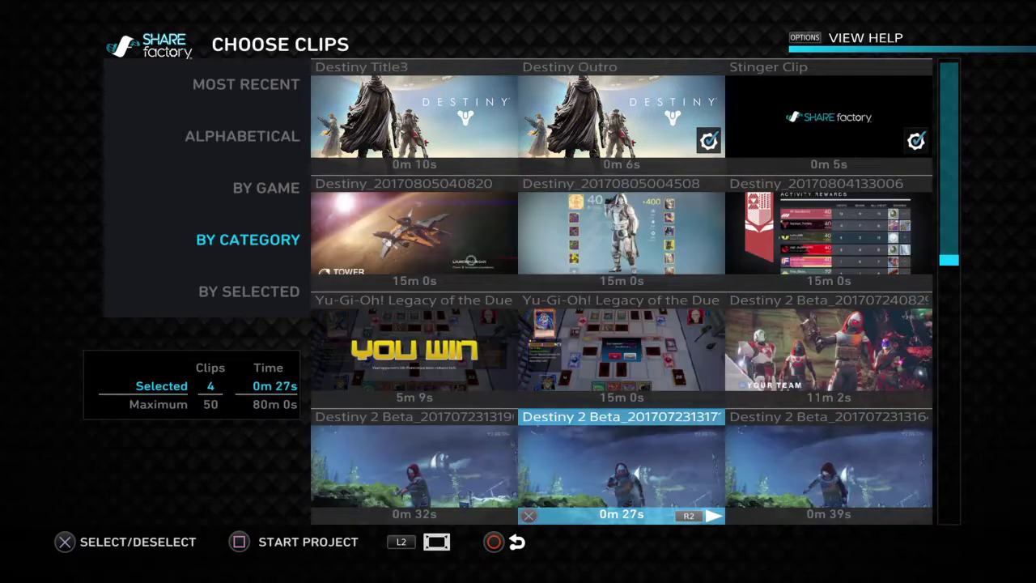
{"action": "key", "text": "Up"}
{"action": "key", "text": "Up"}
{"action": "key", "text": "Down"}
{"action": "key", "text": "Down"}
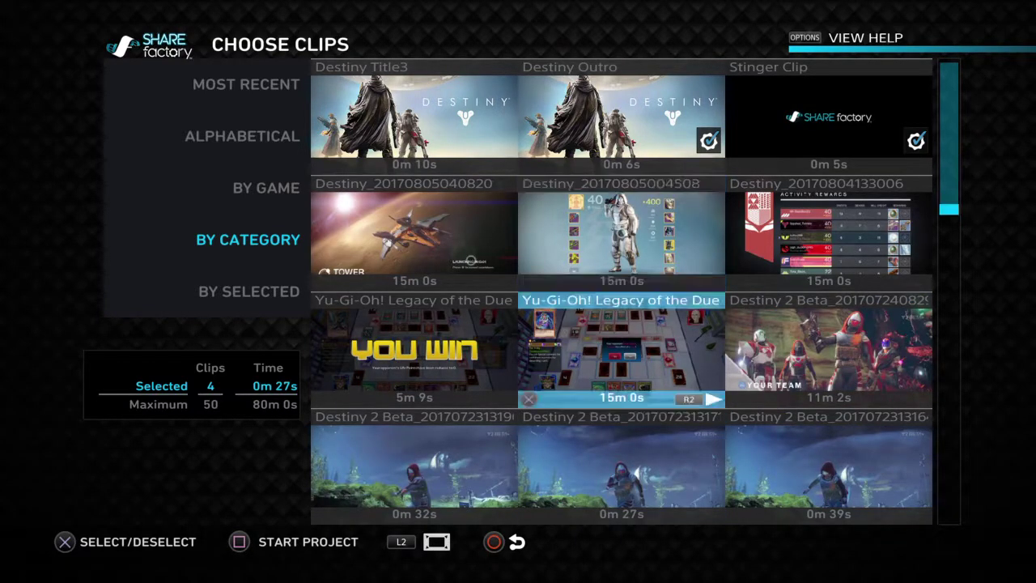
{"action": "key", "text": "Left"}
{"action": "key", "text": "Up"}
{"action": "key", "text": "Up"}
{"action": "key", "text": "Up"}
{"action": "key", "text": "Up"}
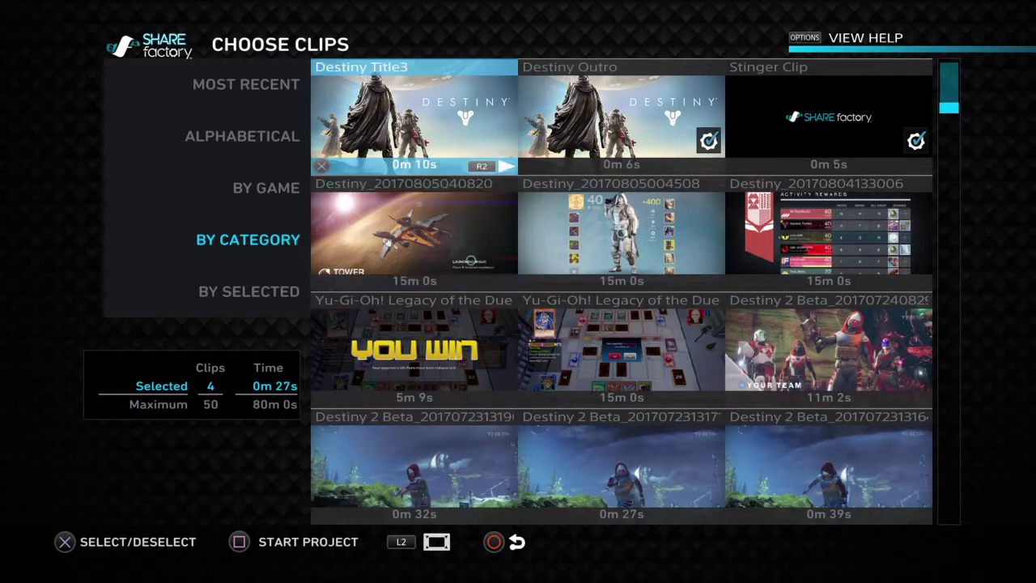
Deselect Destiny Title, Outro and Stinger Clip, then start the project with only Destiny Intro.
{"action": "key", "text": "Right"}
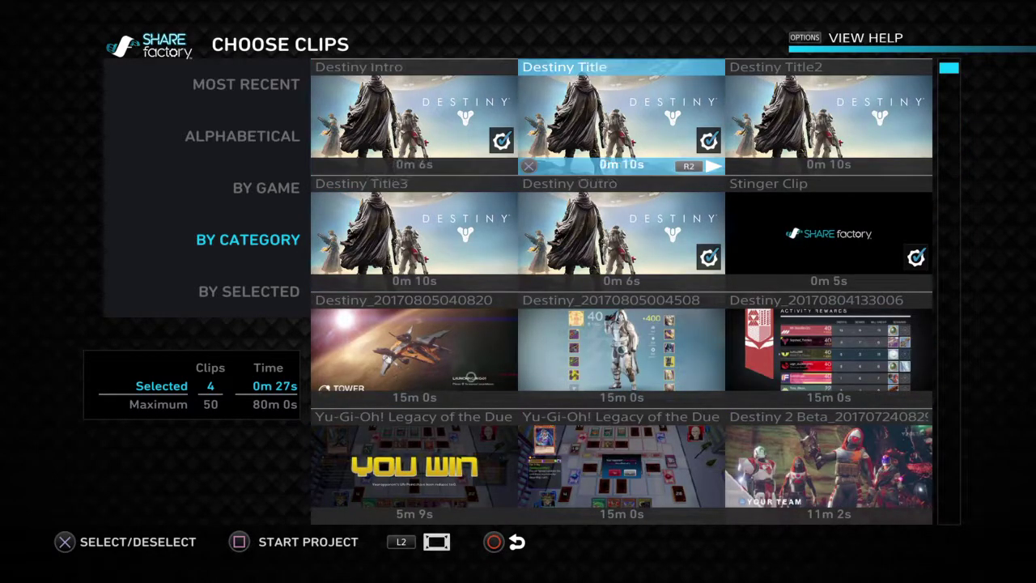
{"action": "key", "text": "Return"}
{"action": "key", "text": "Down"}
{"action": "key", "text": "Return"}
{"action": "key", "text": "Right"}
{"action": "key", "text": "Return"}
{"action": "key", "text": "Left"}
{"action": "key", "text": "Left"}
{"action": "key", "text": "Up"}
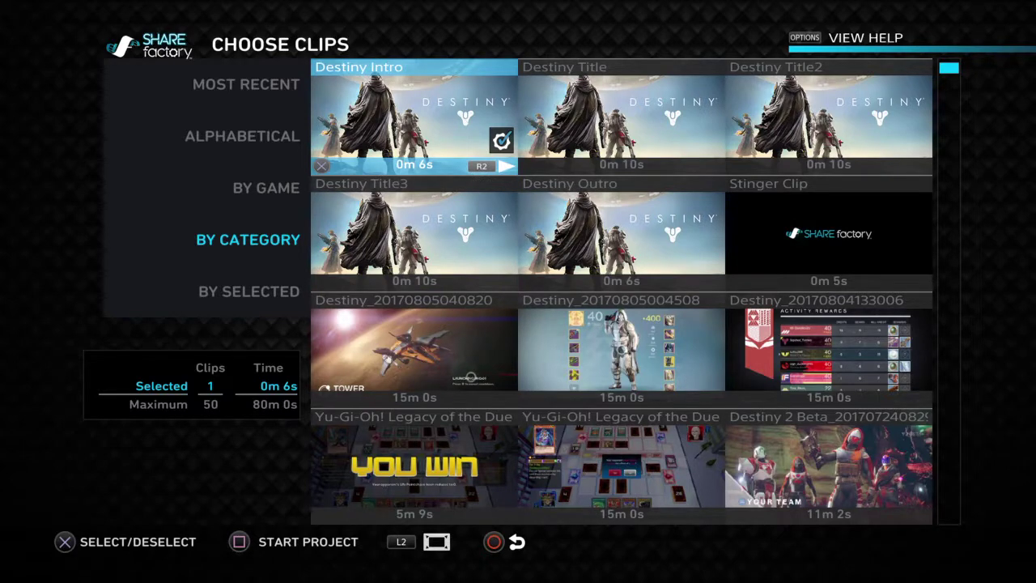
{"action": "key", "text": "s"}
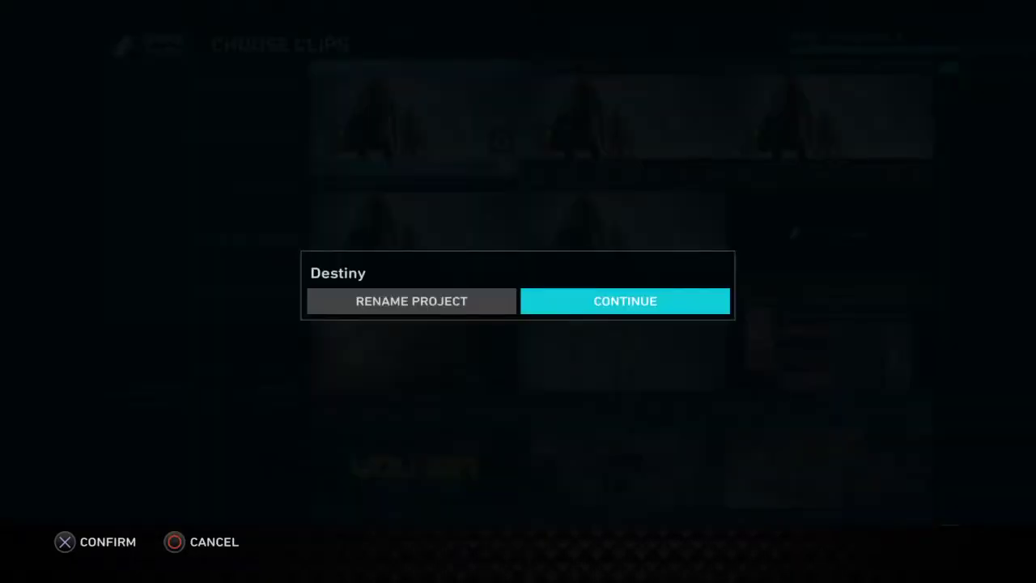
Continue without renaming and add the 32-second Destiny 2 Beta clip after the intro.
{"action": "key", "text": "Return"}
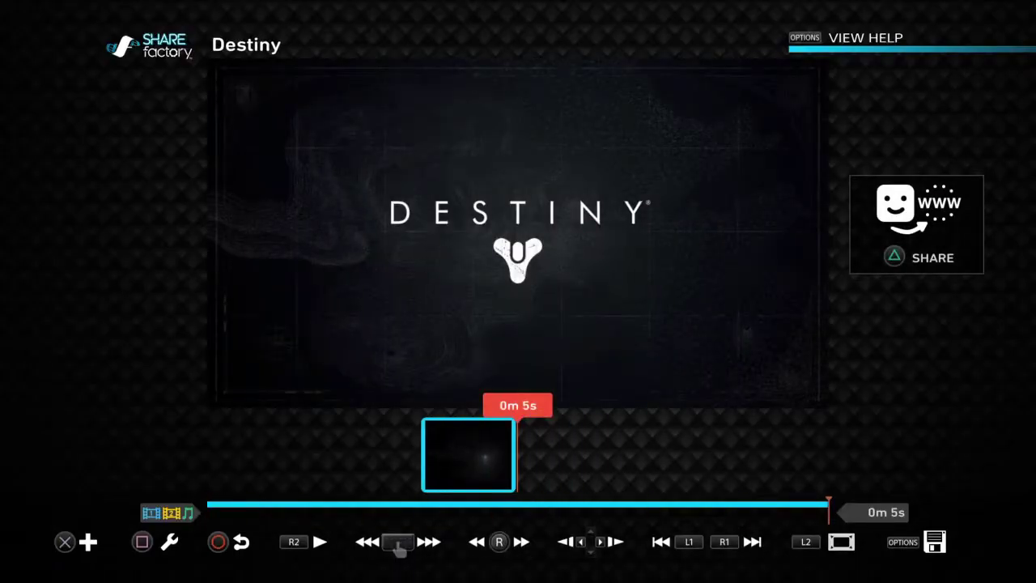
{"action": "key", "text": "Return"}
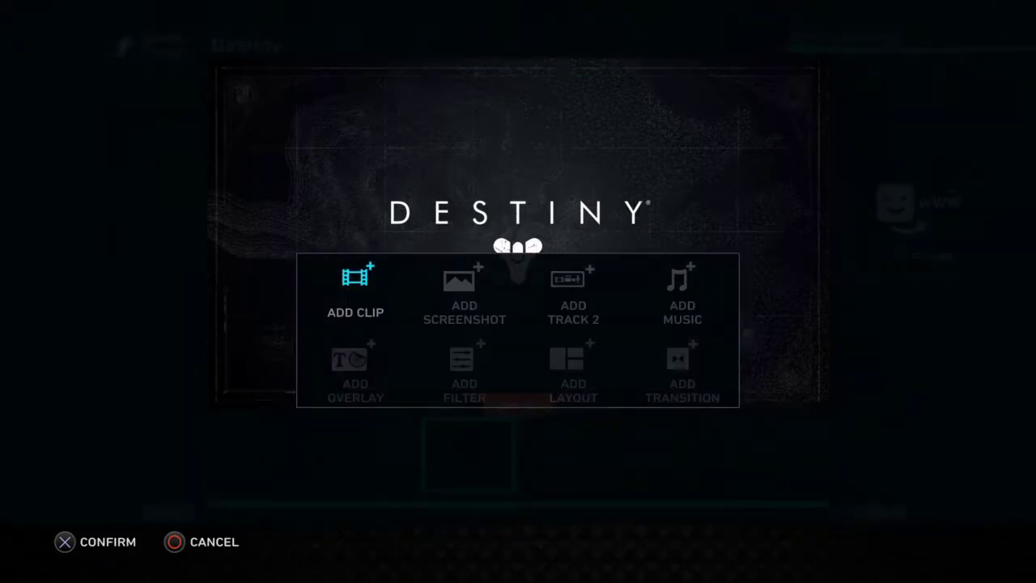
{"action": "key", "text": "Return"}
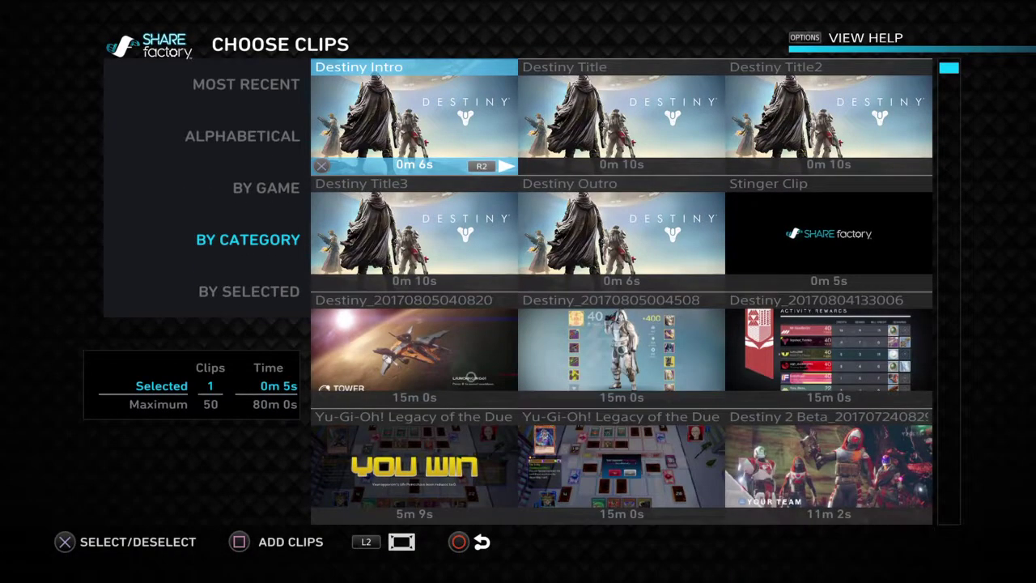
{"action": "key", "text": "Down"}
{"action": "key", "text": "Down"}
{"action": "key", "text": "Down"}
{"action": "key", "text": "Right"}
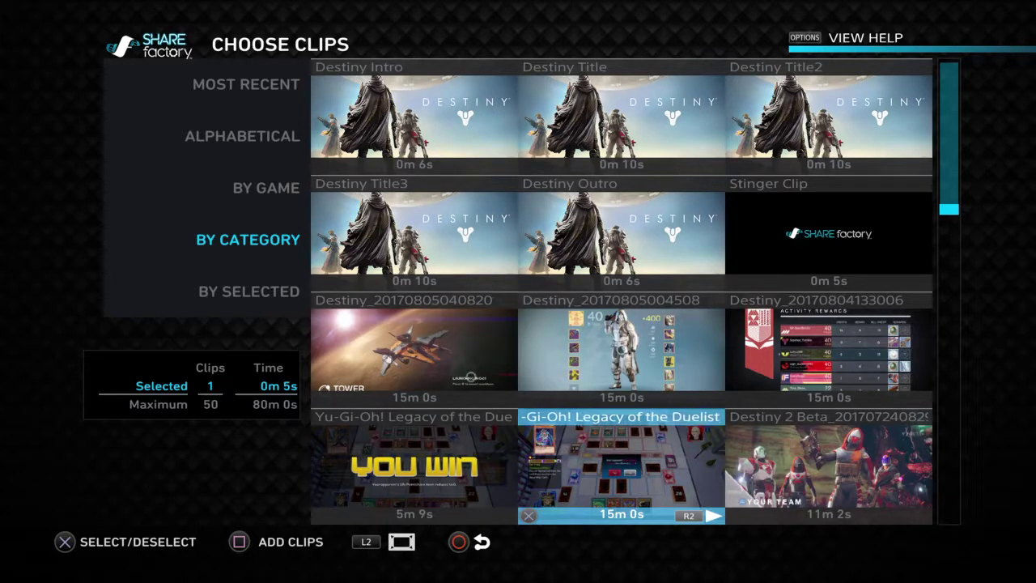
{"action": "key", "text": "Right"}
{"action": "key", "text": "Down"}
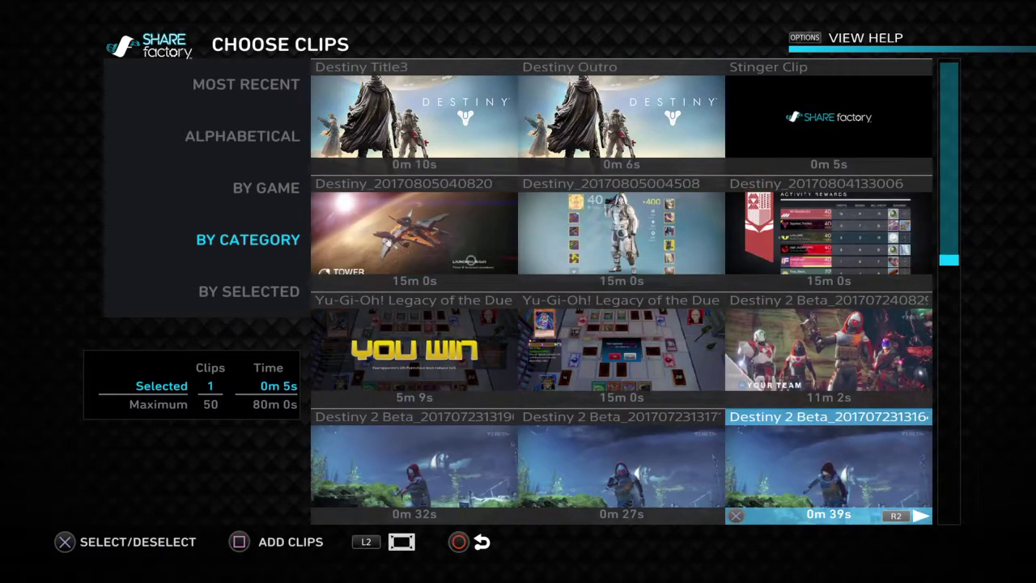
{"action": "key", "text": "Left"}
{"action": "key", "text": "Left"}
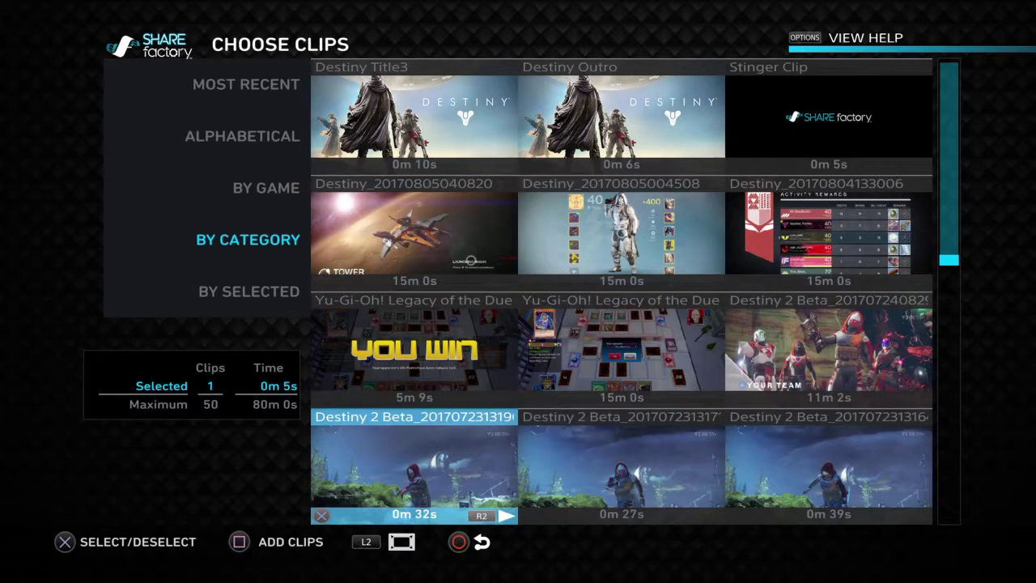
{"action": "key", "text": "Return"}
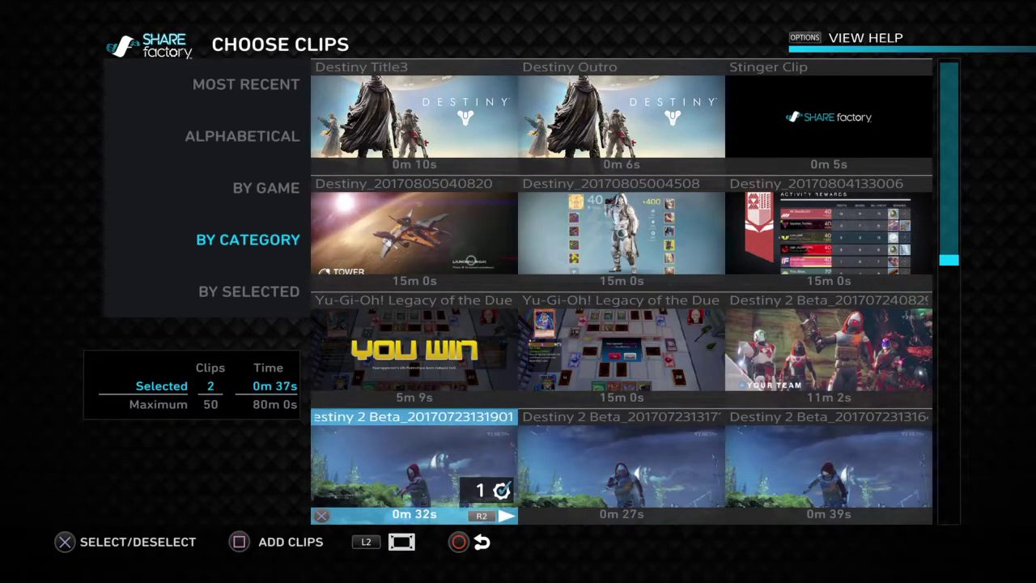
{"action": "key", "text": "space"}
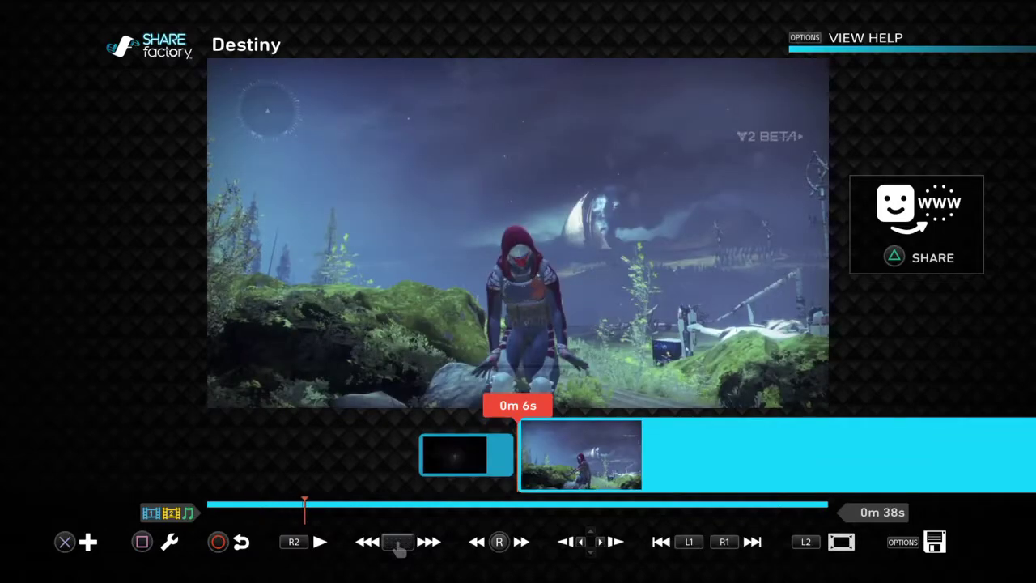
Play the project preview, pause it and step back a second.
{"action": "key", "text": "space"}
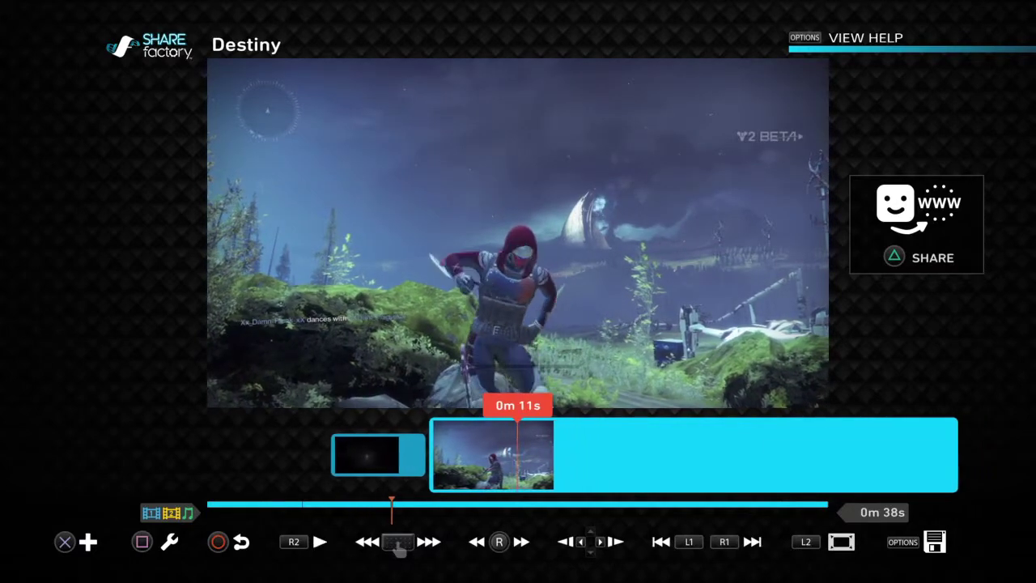
{"action": "key", "text": "space"}
{"action": "key", "text": "Left"}
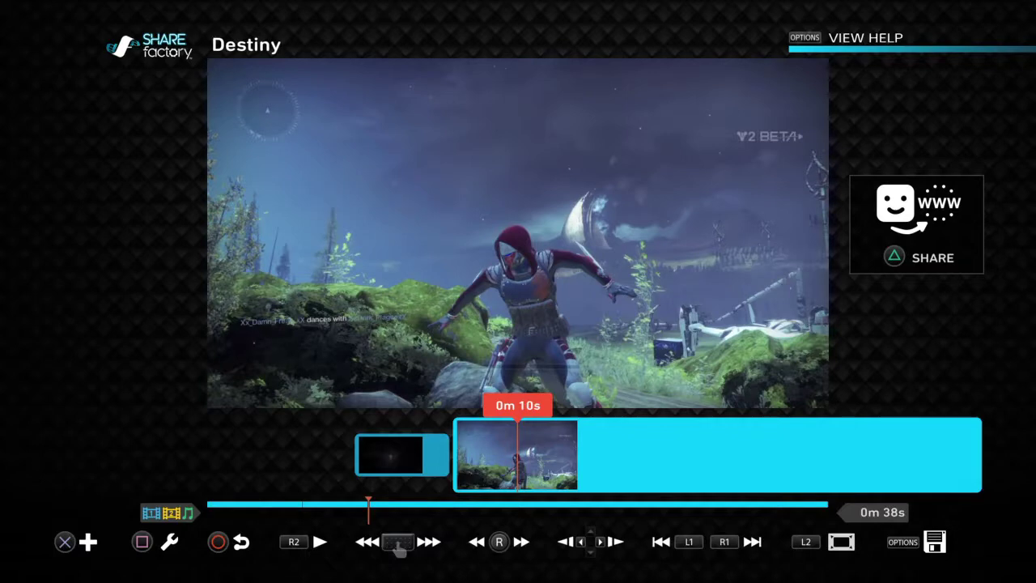
Bring up the clip editing options and move across them down to Clip Volume.
{"action": "key", "text": "Return"}
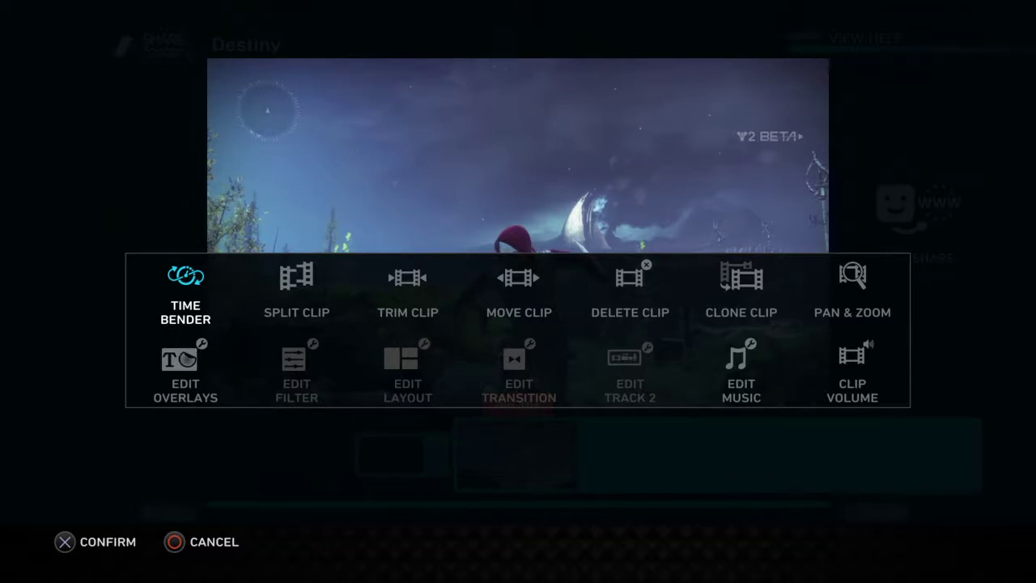
{"action": "key", "text": "Right"}
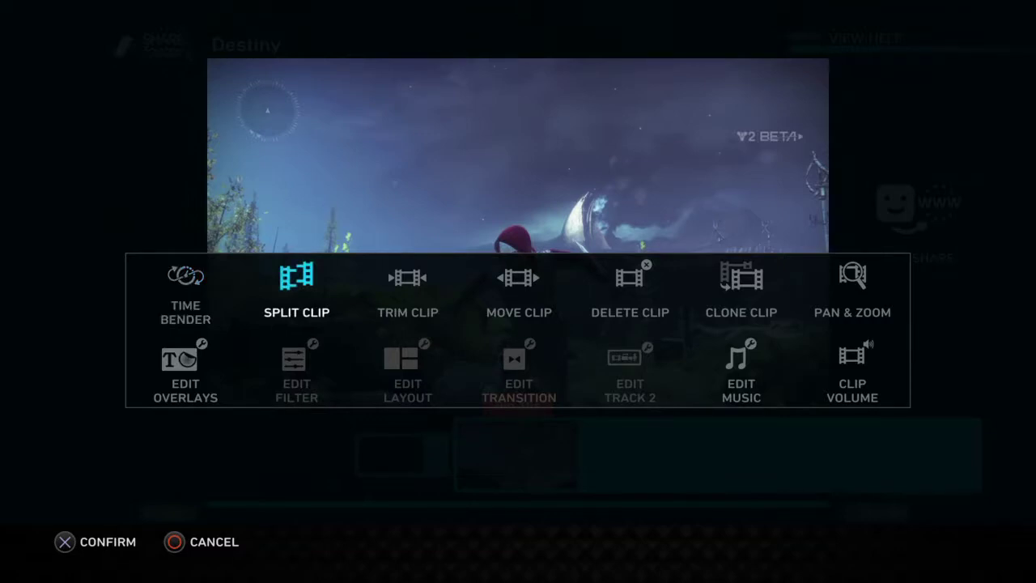
{"action": "key", "text": "Right"}
{"action": "key", "text": "Right"}
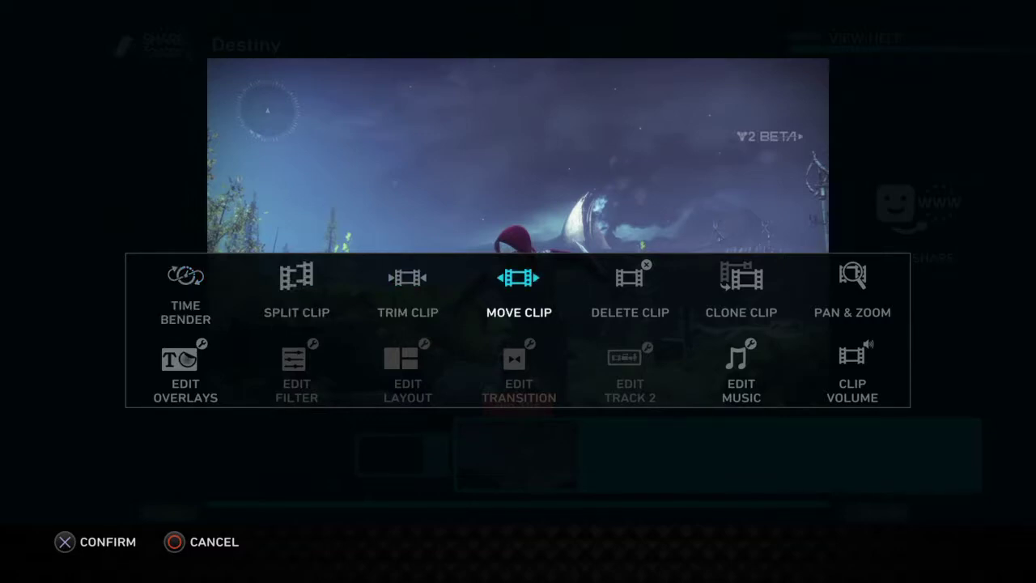
{"action": "key", "text": "Right"}
{"action": "key", "text": "Right"}
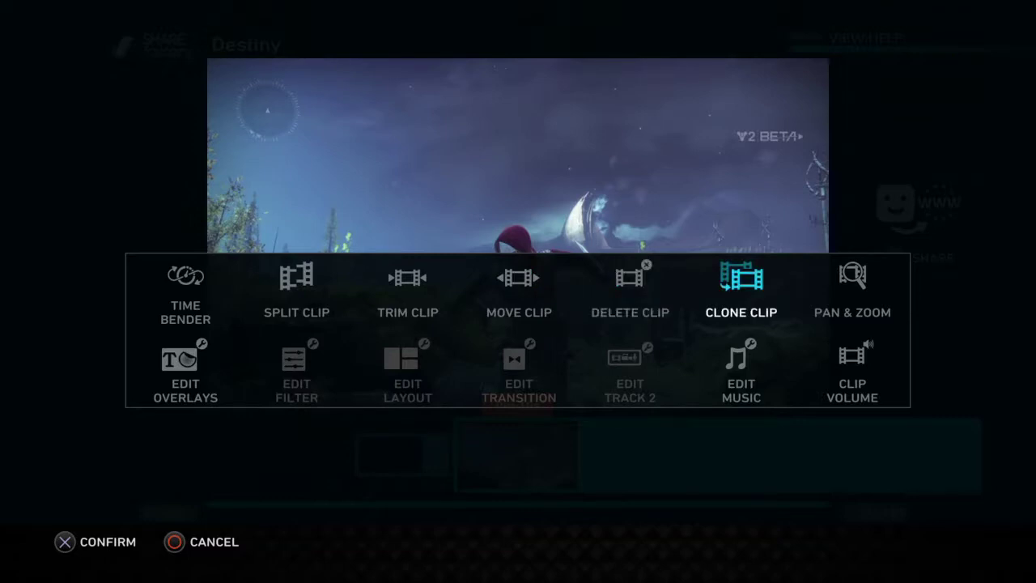
{"action": "key", "text": "Right"}
{"action": "key", "text": "Down"}
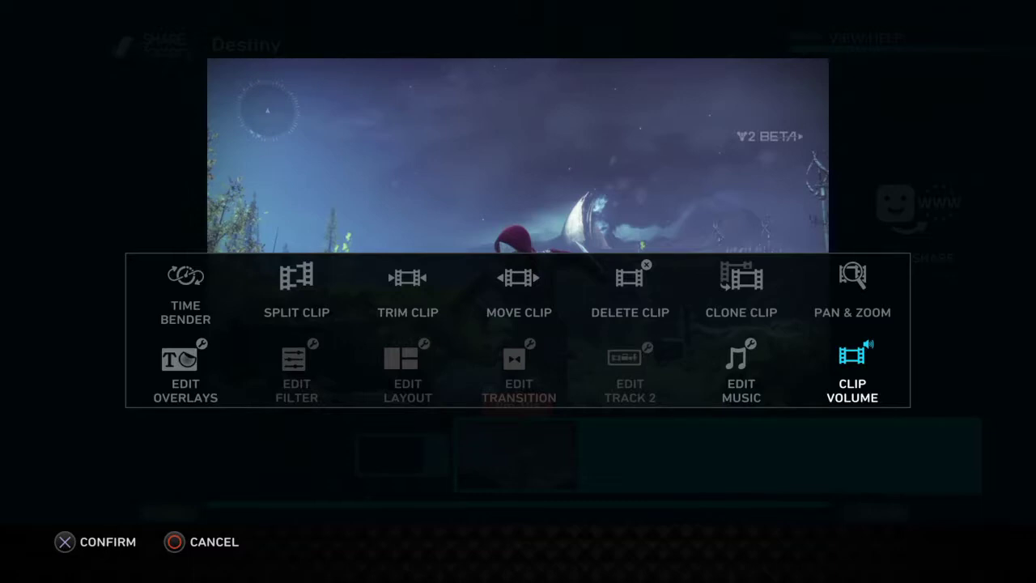
Set the Destiny 2 Beta clip volume to 200% and apply it to all clips.
{"action": "key", "text": "Return"}
{"action": "key", "text": "Right"}
{"action": "key", "text": "Right"}
{"action": "key", "text": "Right"}
{"action": "key", "text": "Right"}
{"action": "key", "text": "Right"}
{"action": "key", "text": "Right"}
{"action": "key", "text": "Right"}
{"action": "key", "text": "Right"}
{"action": "key", "text": "Right"}
{"action": "key", "text": "Right"}
{"action": "key", "text": "Right"}
{"action": "key", "text": "Right"}
{"action": "key", "text": "Right"}
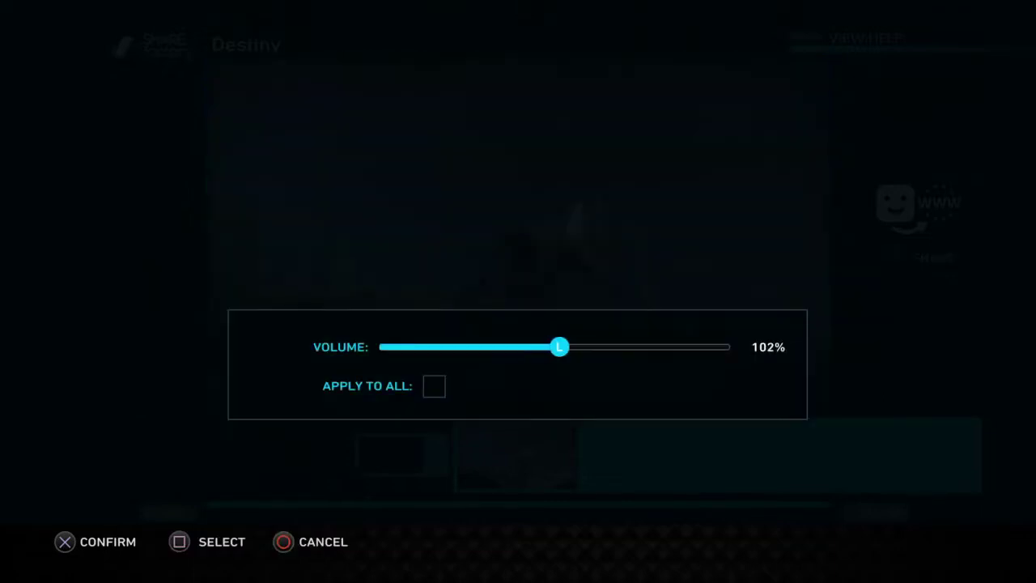
{"action": "key", "text": "Right"}
{"action": "key", "text": "Right"}
{"action": "key", "text": "Right"}
{"action": "key", "text": "Right"}
{"action": "key", "text": "Right"}
{"action": "key", "text": "Right"}
{"action": "key", "text": "Right"}
{"action": "key", "text": "Right"}
{"action": "key", "text": "Right"}
{"action": "key", "text": "Right"}
{"action": "key", "text": "Right"}
{"action": "key", "text": "Right"}
{"action": "key", "text": "Right"}
{"action": "key", "text": "Right"}
{"action": "key", "text": "Right"}
{"action": "key", "text": "Right"}
{"action": "key", "text": "Right"}
{"action": "key", "text": "Right"}
{"action": "key", "text": "Right"}
{"action": "key", "text": "Right"}
{"action": "key", "text": "Down"}
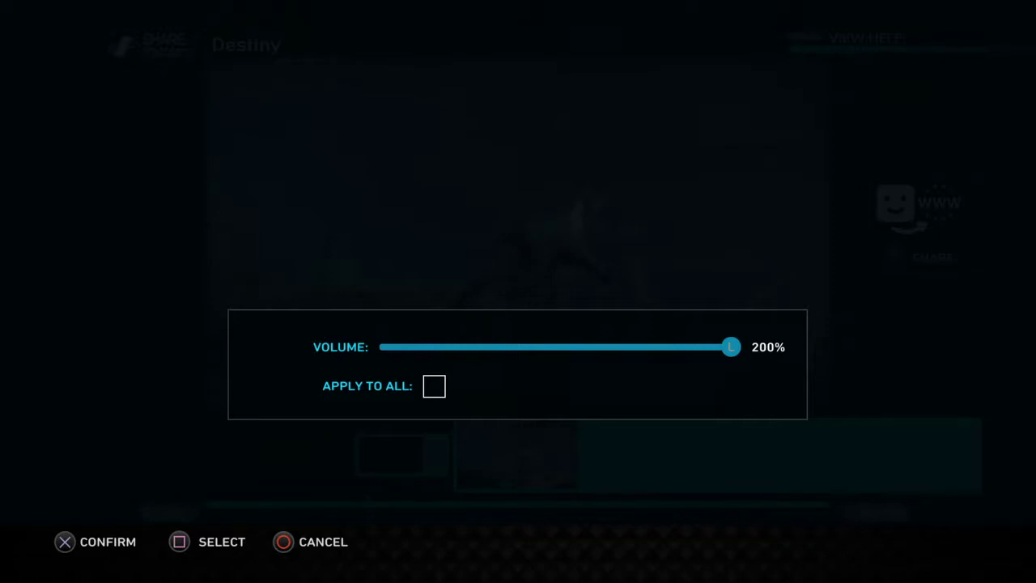
{"action": "key", "text": "space"}
Confirm the 200% volume, then split the gameplay clip at 0m 9s.
{"action": "key", "text": "Return"}
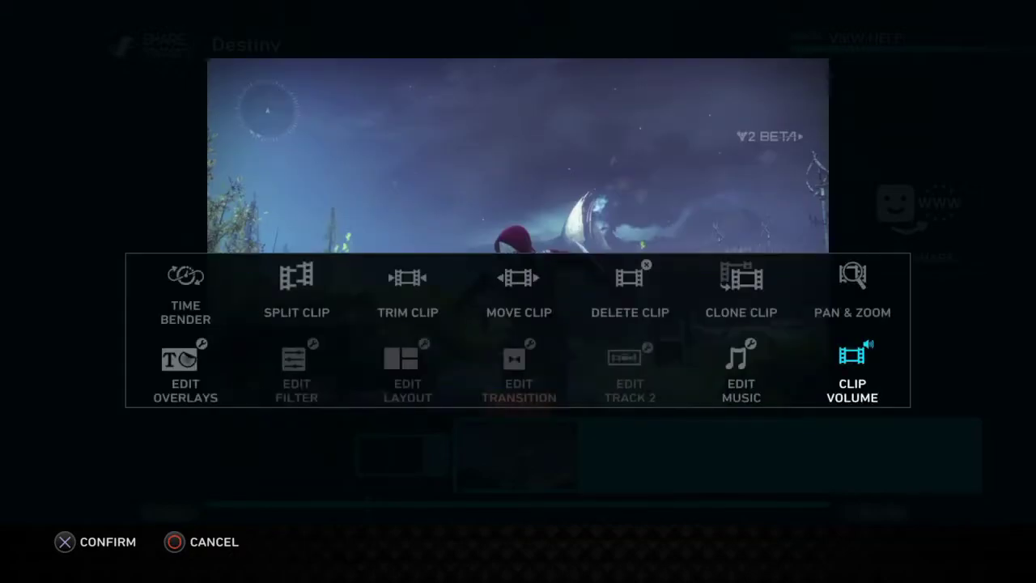
{"action": "key", "text": "Up"}
{"action": "key", "text": "Left"}
{"action": "key", "text": "Left"}
{"action": "key", "text": "Left"}
{"action": "key", "text": "Left"}
{"action": "key", "text": "Left"}
{"action": "key", "text": "Left"}
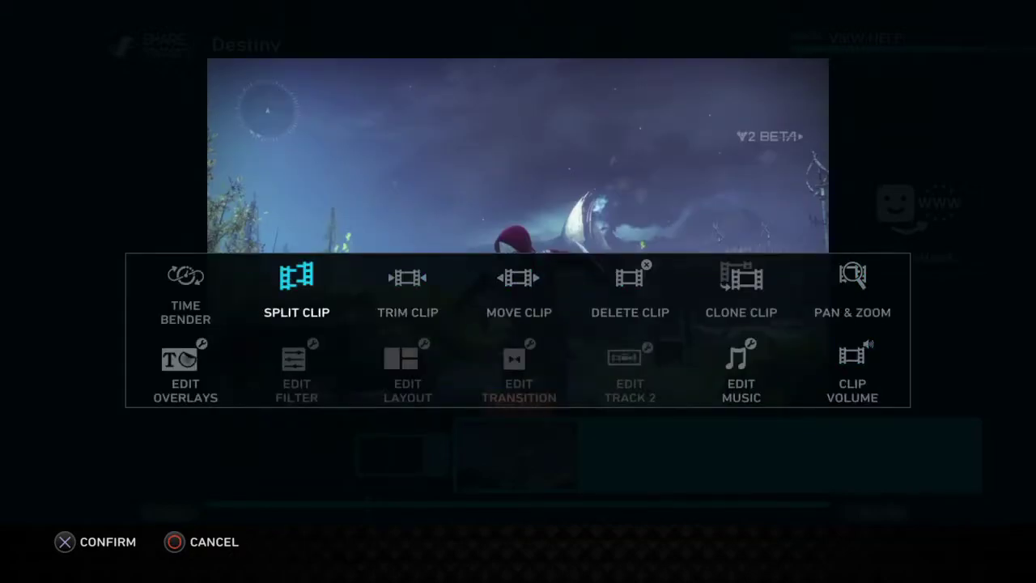
{"action": "key", "text": "Right"}
{"action": "key", "text": "Return"}
{"action": "key", "text": "Left"}
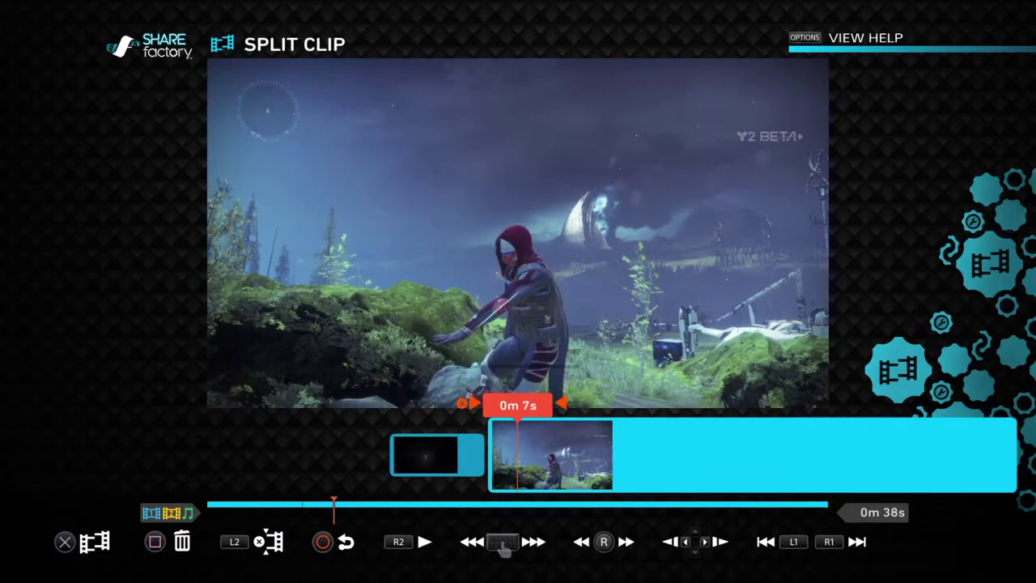
{"action": "key", "text": "Left"}
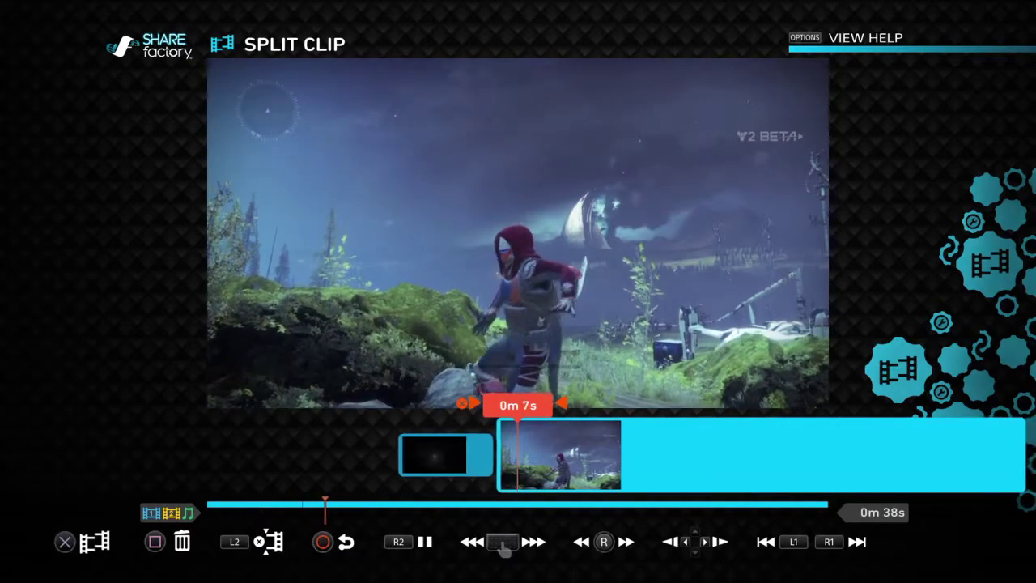
{"action": "key", "text": "space"}
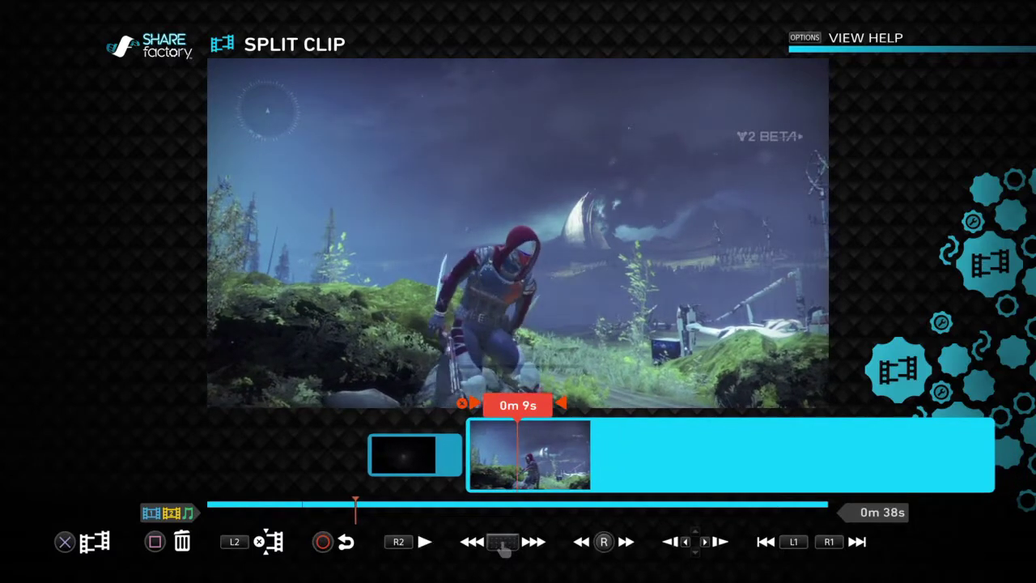
{"action": "key", "text": "Return"}
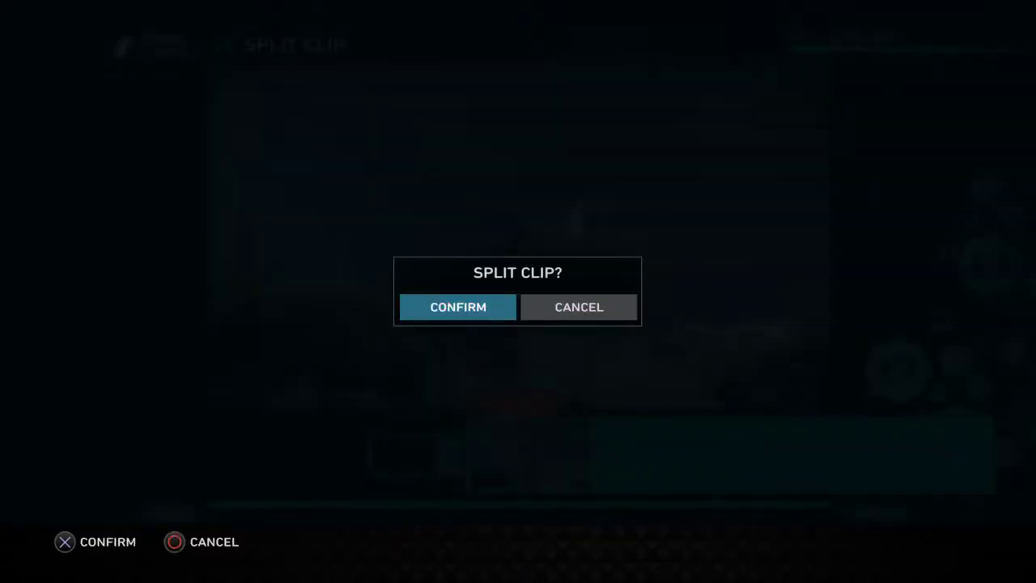
{"action": "key", "text": "Return"}
Split again at 0m 14s, delete the middle piece and return to the 0m 32s project.
{"action": "key", "text": "space"}
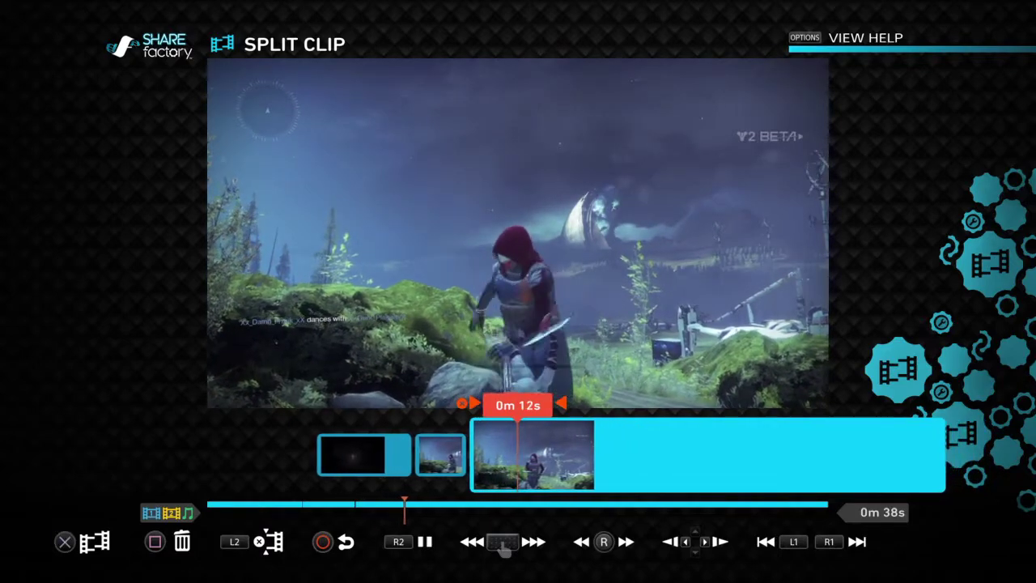
{"action": "key", "text": "space"}
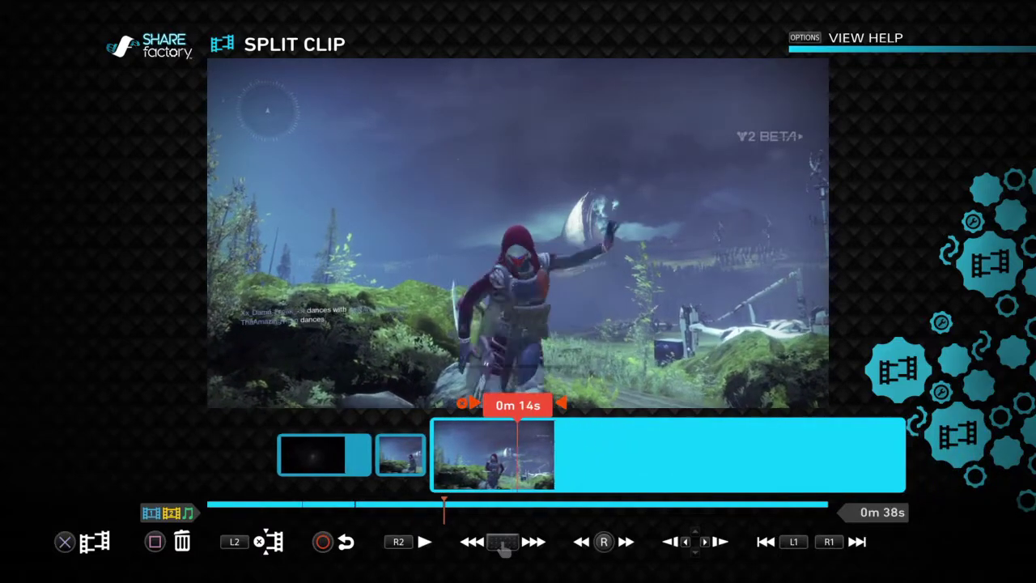
{"action": "key", "text": "Return"}
{"action": "key", "text": "Return"}
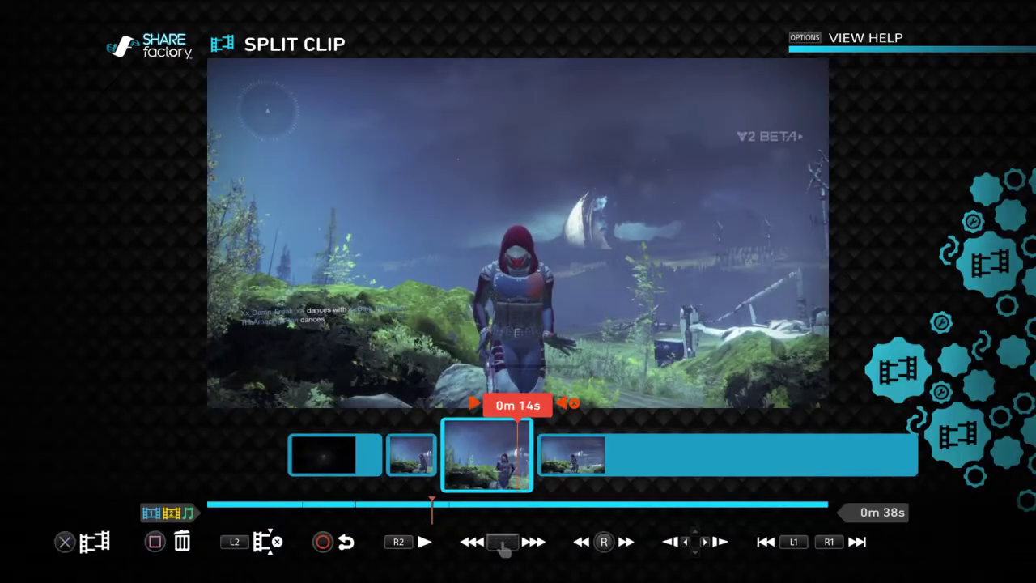
{"action": "key", "text": "Delete"}
{"action": "key", "text": "Left"}
{"action": "key", "text": "Return"}
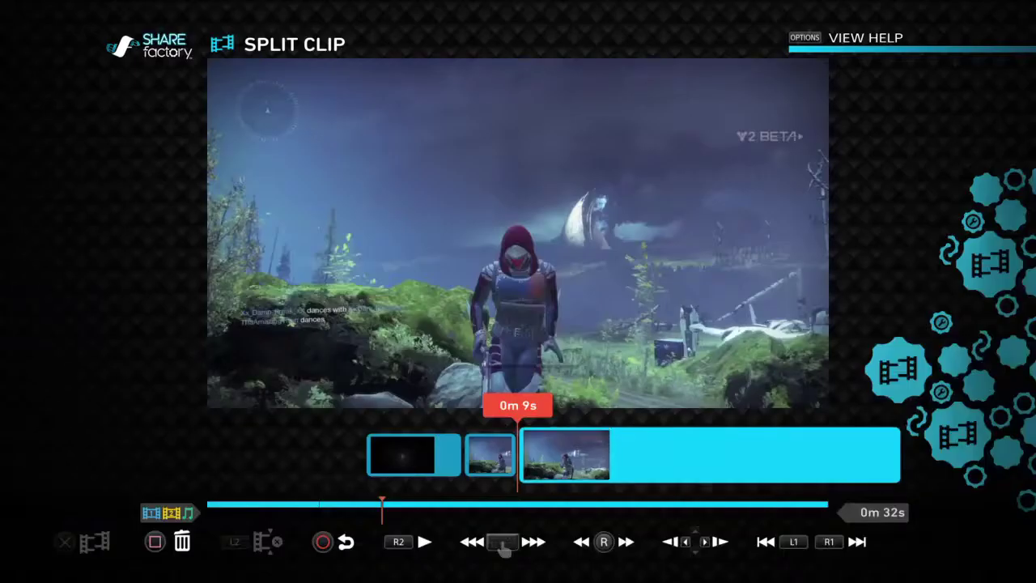
{"action": "key", "text": "Right"}
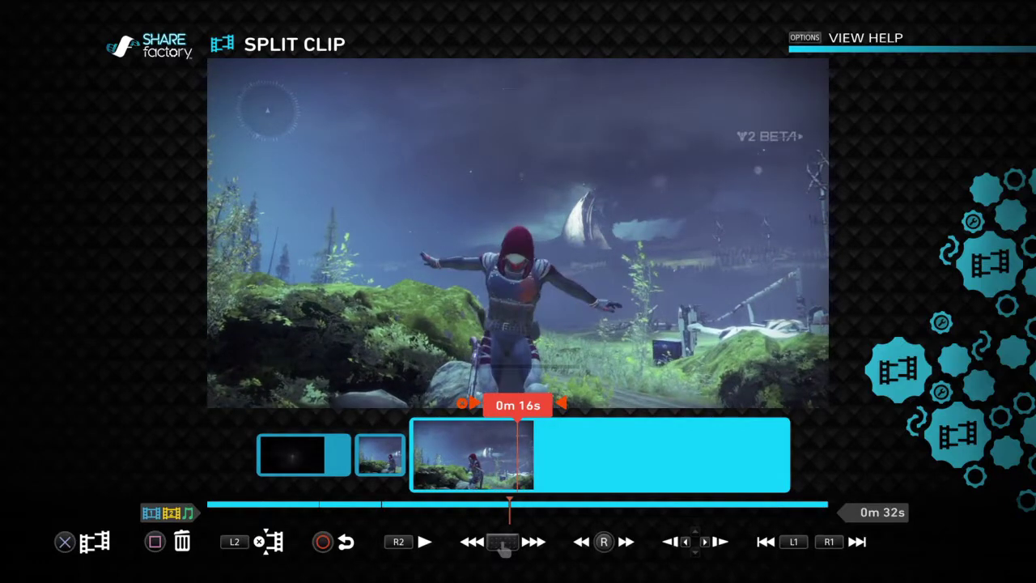
{"action": "key", "text": "Escape"}
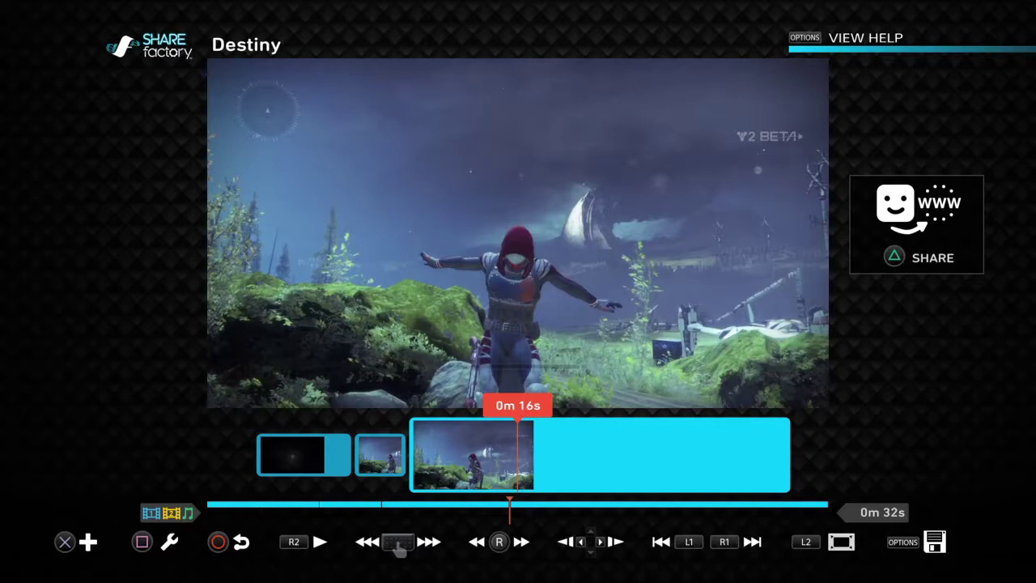
{"action": "key", "text": "Return"}
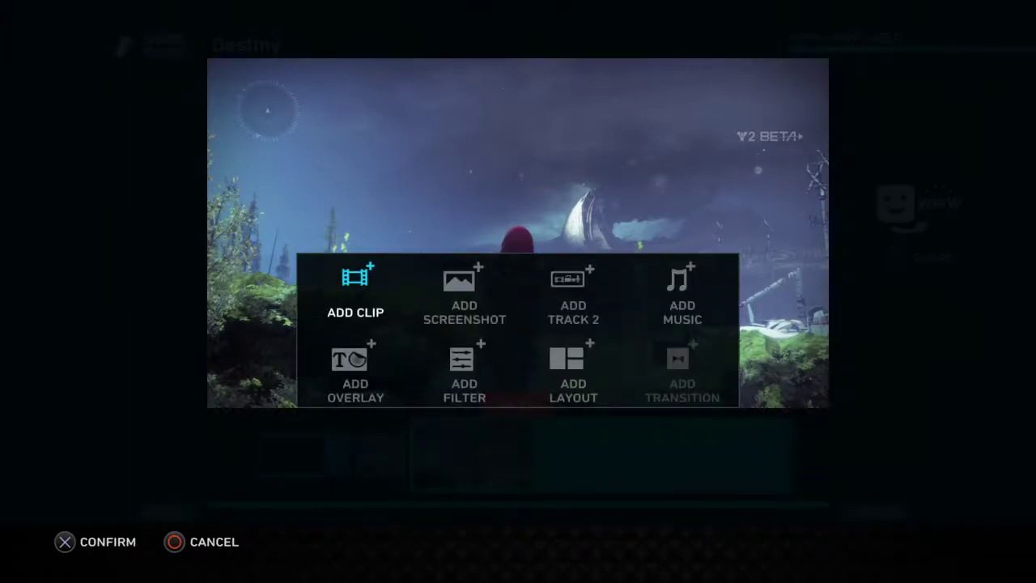
Preview and add My Generation from the Most Recent music list as background music.
{"action": "key", "text": "Right"}
{"action": "key", "text": "Right"}
{"action": "key", "text": "Right"}
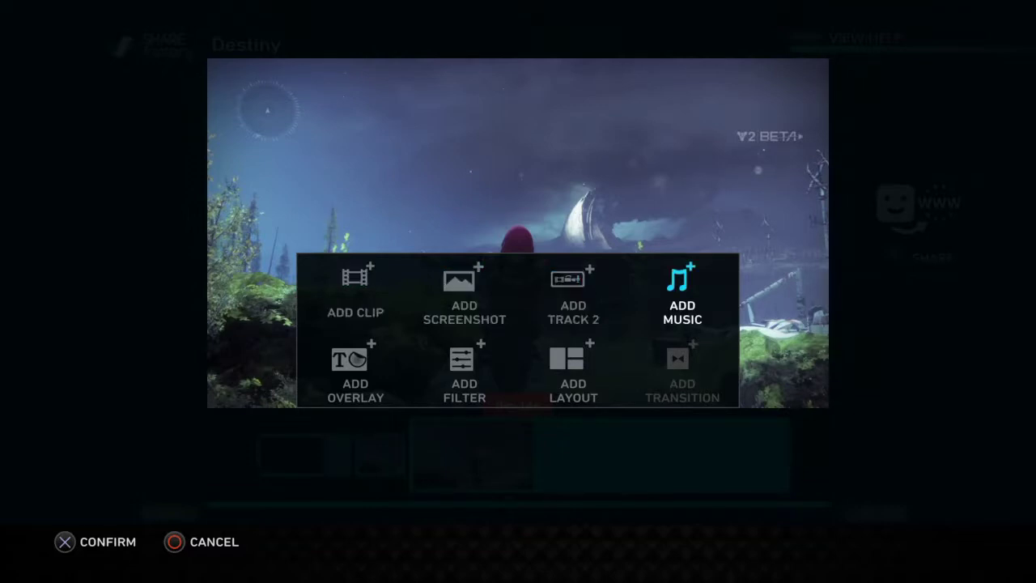
{"action": "key", "text": "Return"}
{"action": "key", "text": "Down"}
{"action": "key", "text": "Down"}
{"action": "key", "text": "Down"}
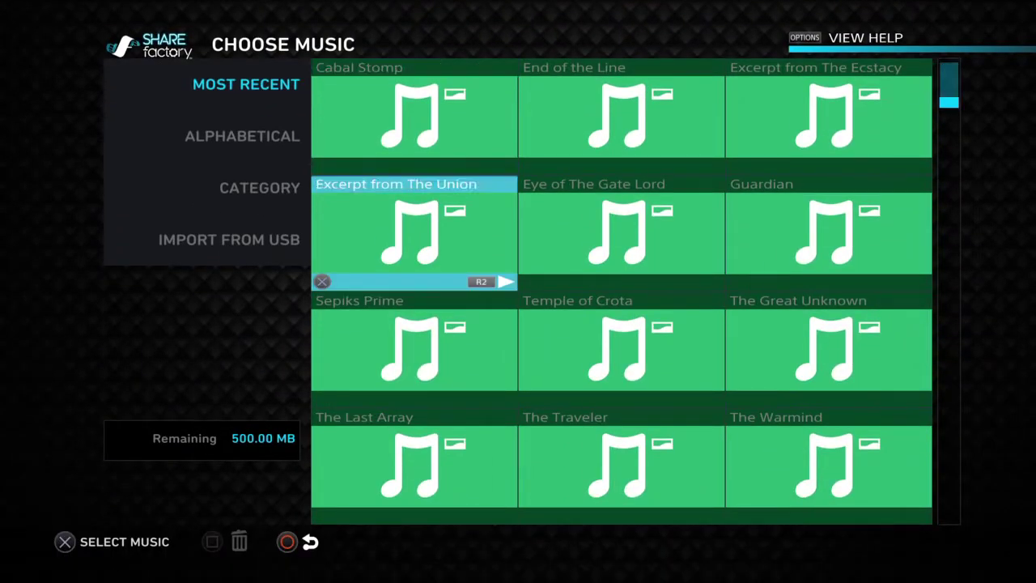
{"action": "key", "text": "Up"}
{"action": "key", "text": "Up"}
{"action": "key", "text": "Up"}
{"action": "key", "text": "Right"}
{"action": "key", "text": "Right"}
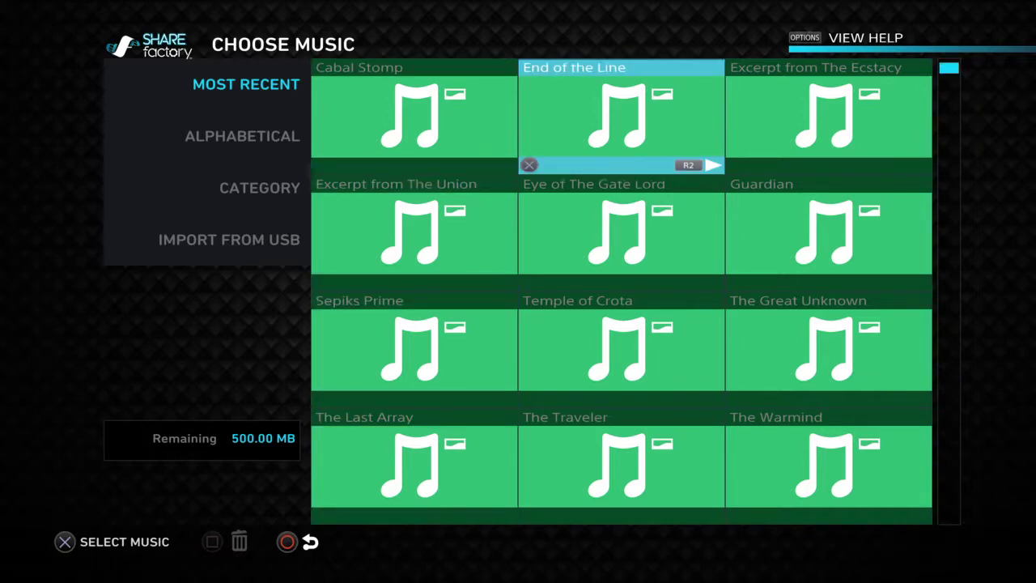
{"action": "key", "text": "Down"}
{"action": "key", "text": "Down"}
{"action": "key", "text": "Down"}
{"action": "key", "text": "Down"}
{"action": "key", "text": "Down"}
{"action": "key", "text": "Down"}
{"action": "key", "text": "Down"}
{"action": "key", "text": "Down"}
{"action": "key", "text": "Down"}
{"action": "key", "text": "Down"}
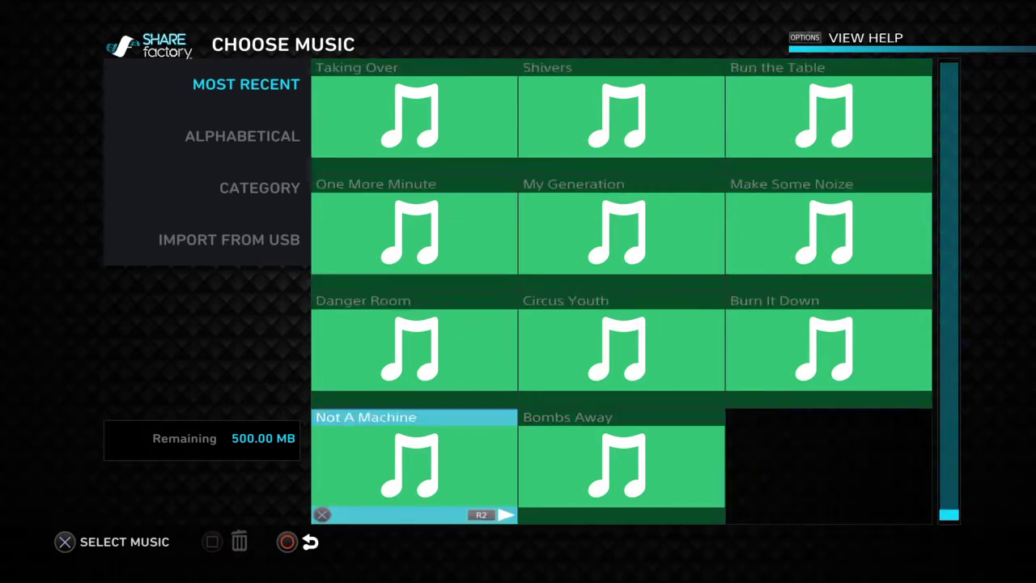
{"action": "key", "text": "Left"}
{"action": "key", "text": "Right"}
{"action": "key", "text": "Right"}
{"action": "key", "text": "Up"}
{"action": "key", "text": "Right"}
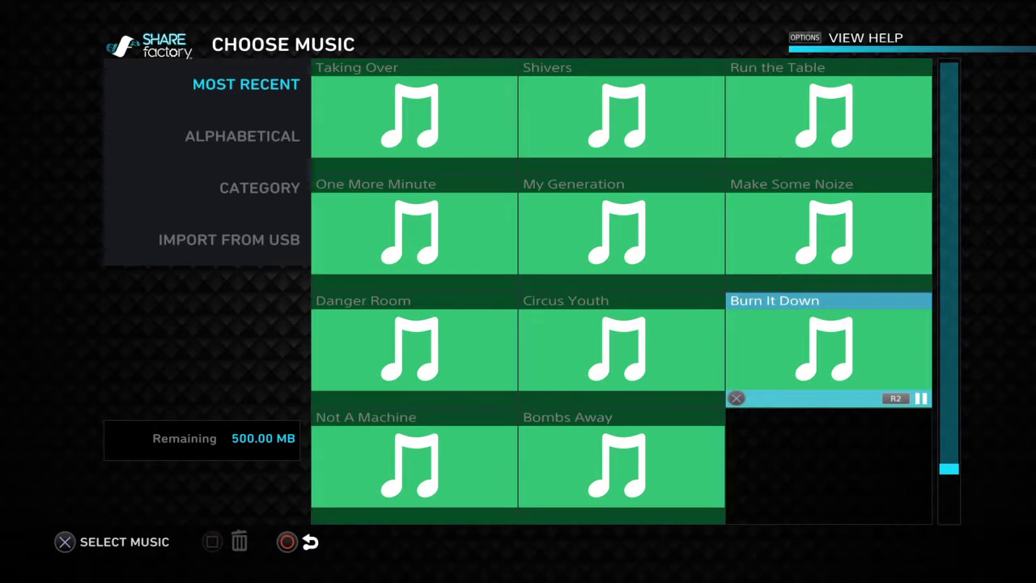
{"action": "key", "text": "Up"}
{"action": "key", "text": "Left"}
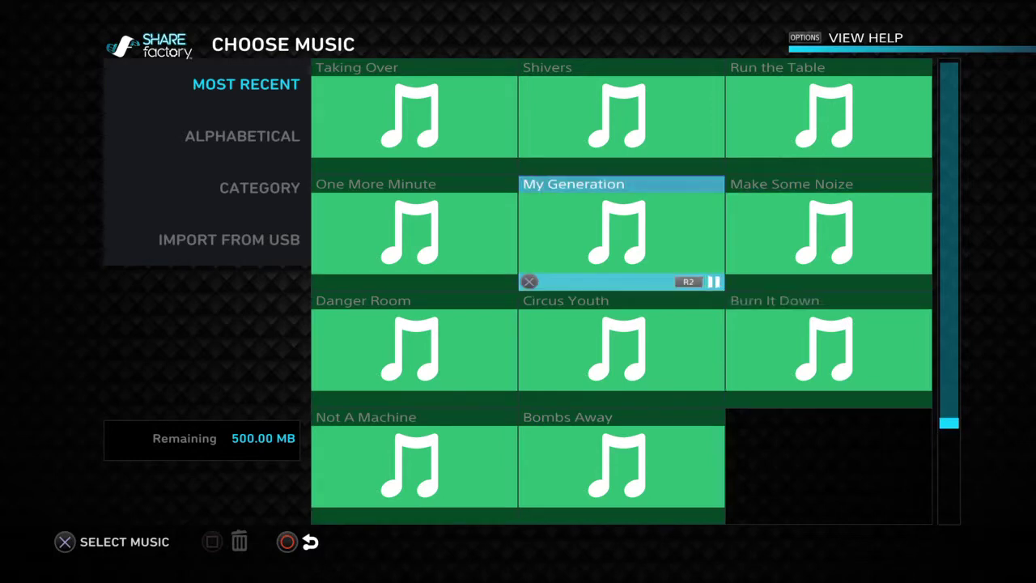
{"action": "key", "text": "Return"}
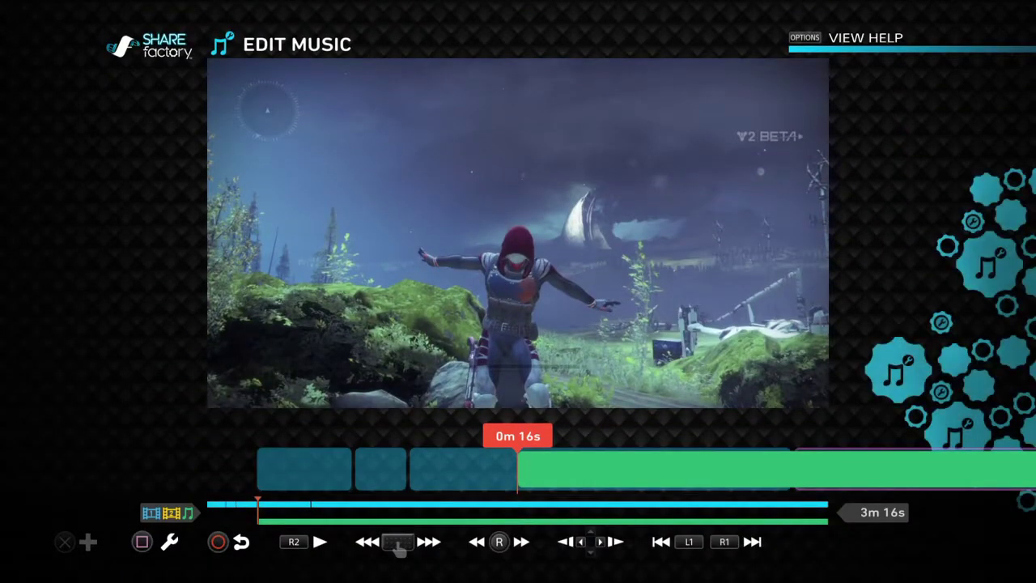
Select the 0m 6s gameplay clip and bring up its editing options.
{"action": "key", "text": "Left"}
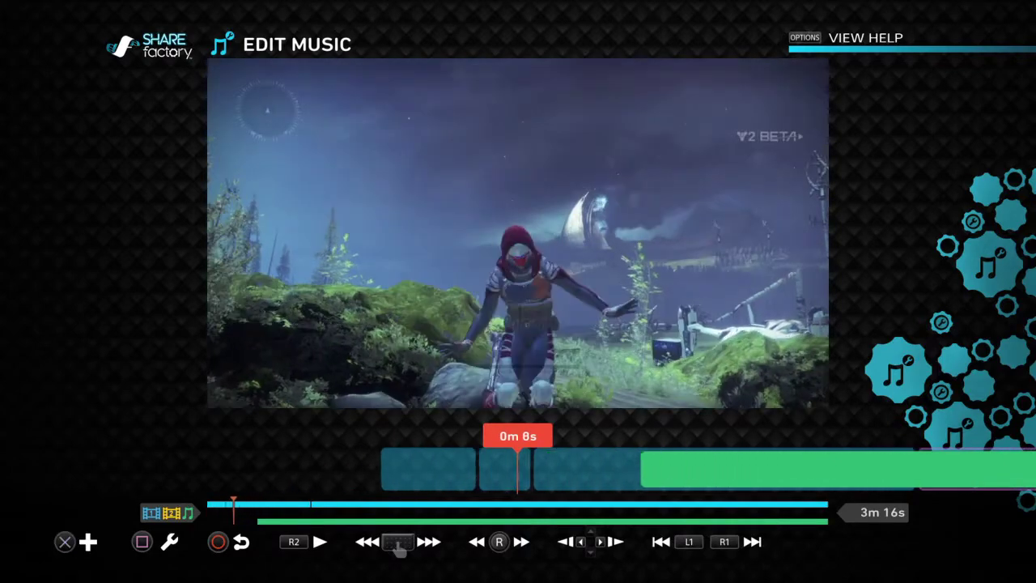
{"action": "key", "text": "Return"}
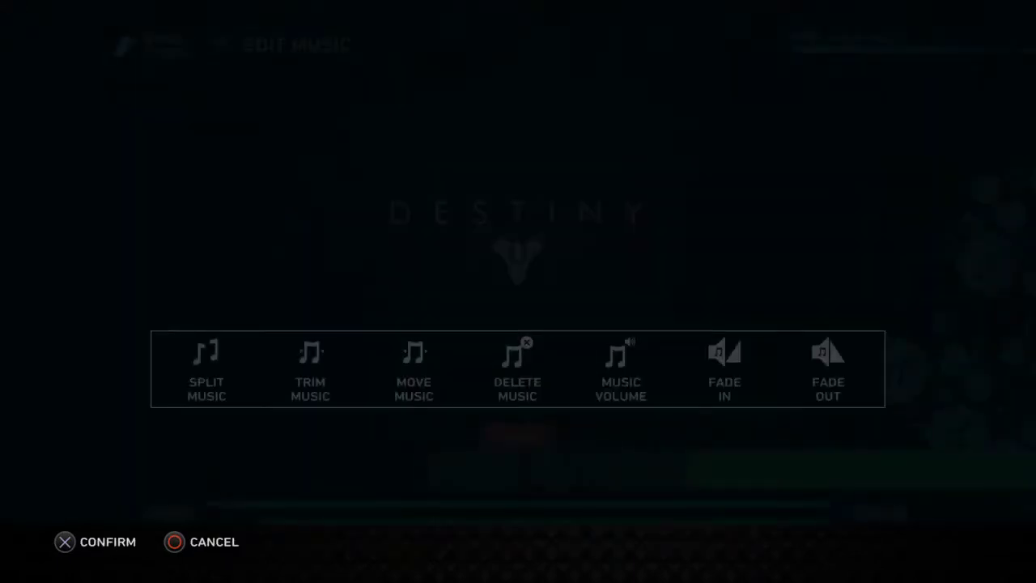
{"action": "key", "text": "Escape"}
{"action": "key", "text": "Escape"}
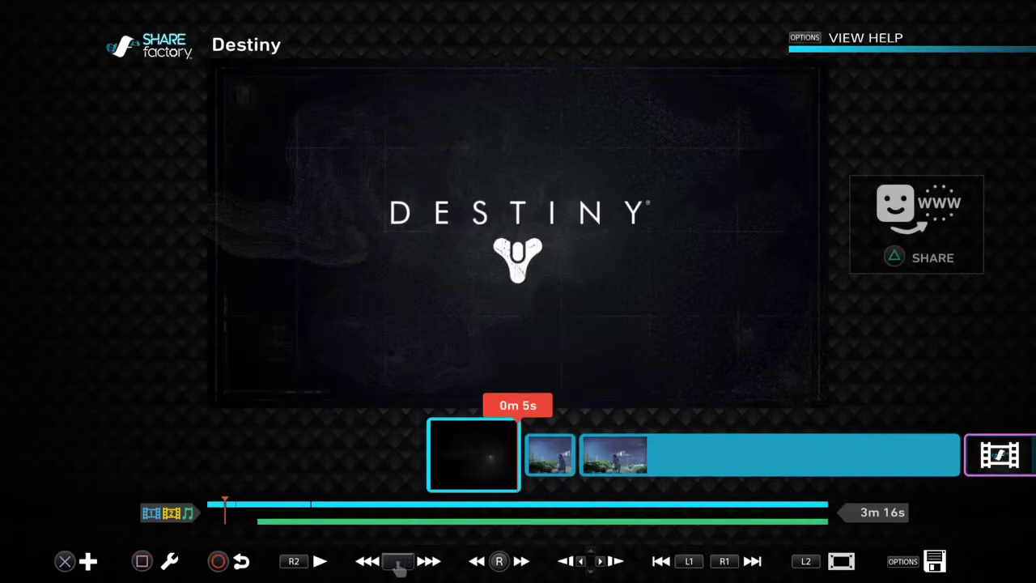
{"action": "key", "text": "Right"}
{"action": "key", "text": "Left"}
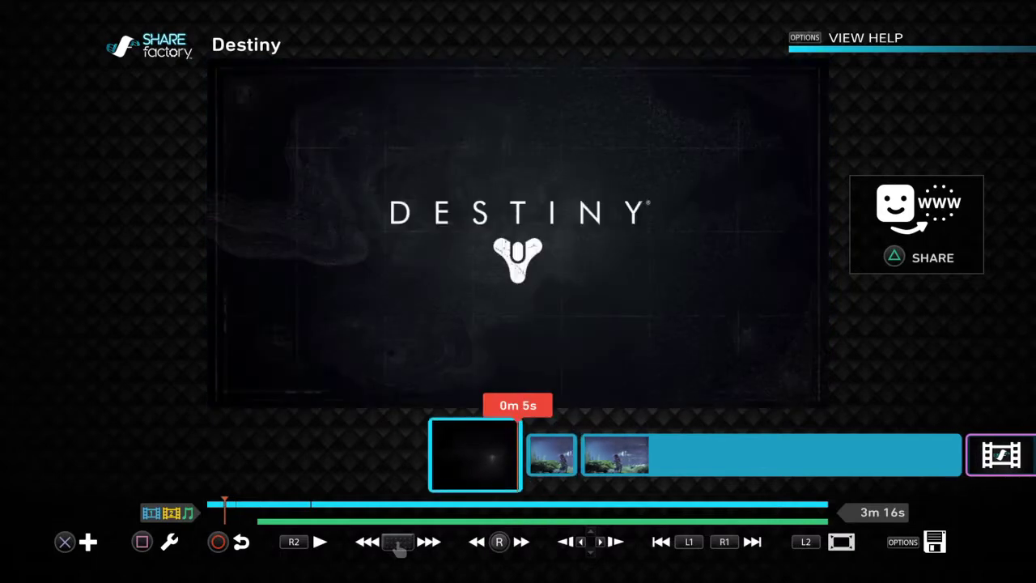
{"action": "key", "text": "Right"}
{"action": "key", "text": "Return"}
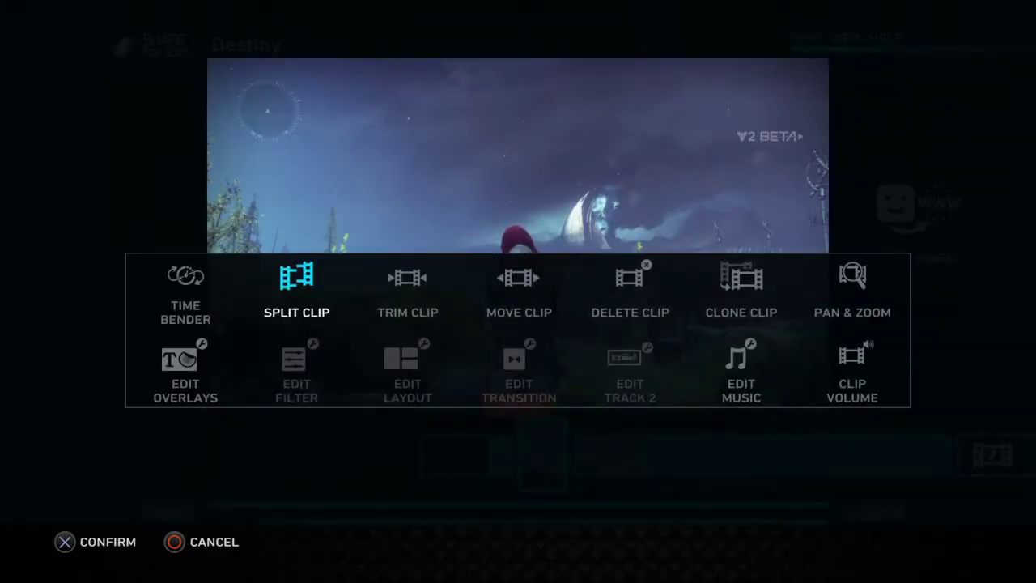
Choose Edit Music and reach the Move Music option for the My Generation track.
{"action": "key", "text": "Right"}
{"action": "key", "text": "Right"}
{"action": "key", "text": "Right"}
{"action": "key", "text": "Right"}
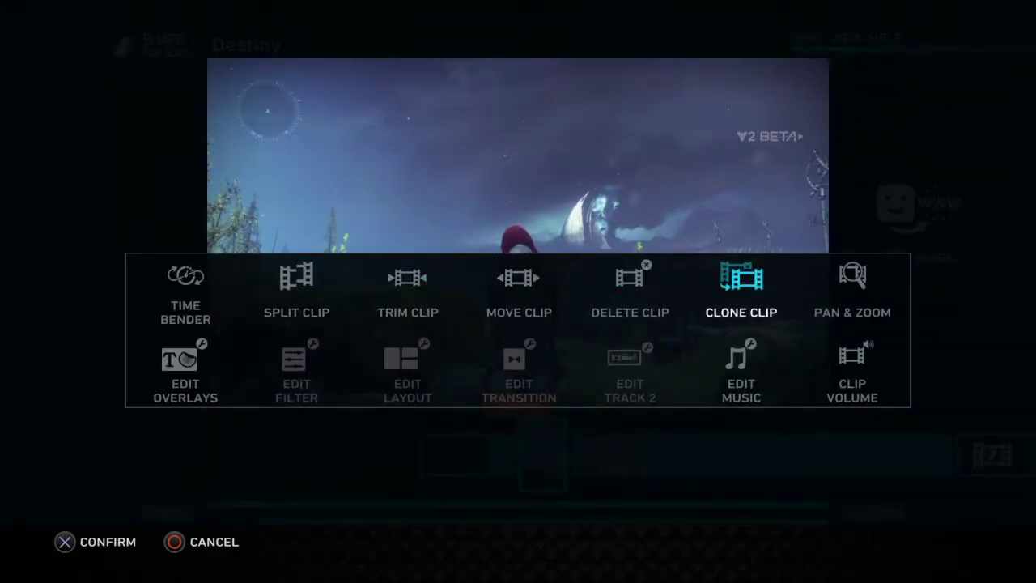
{"action": "key", "text": "Down"}
{"action": "key", "text": "Return"}
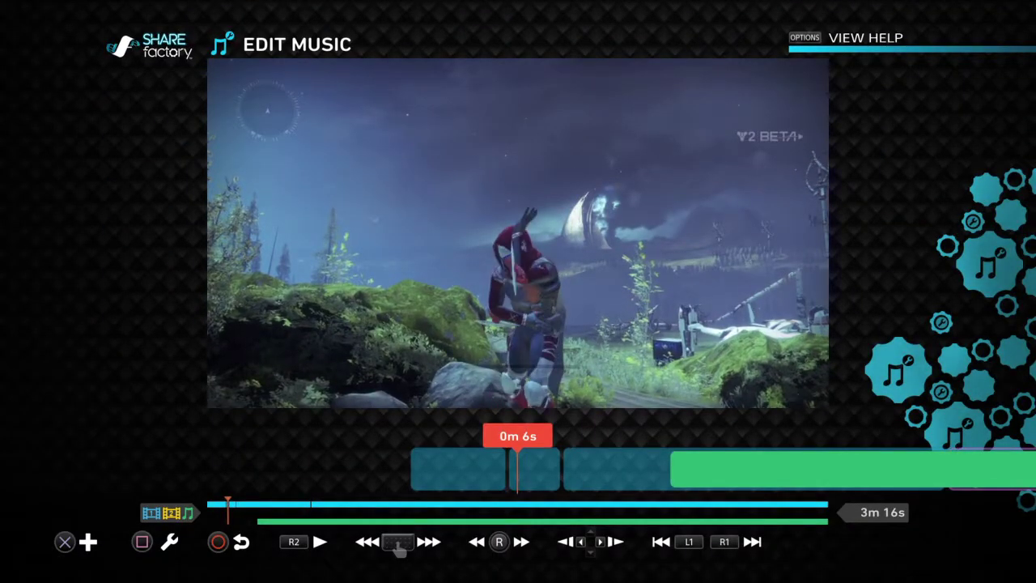
{"action": "key", "text": "Return"}
{"action": "key", "text": "Escape"}
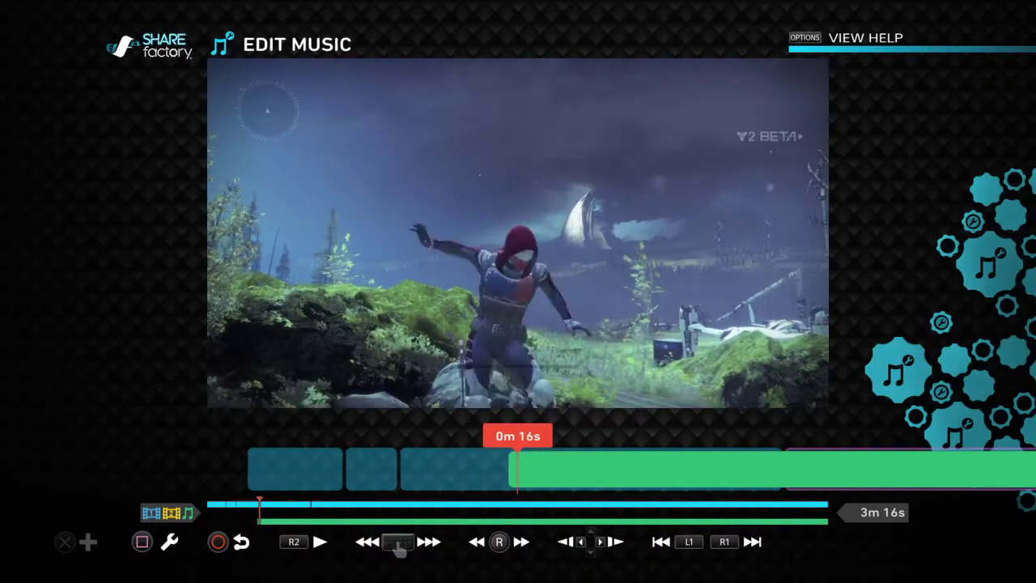
{"action": "key", "text": "Return"}
{"action": "key", "text": "Right"}
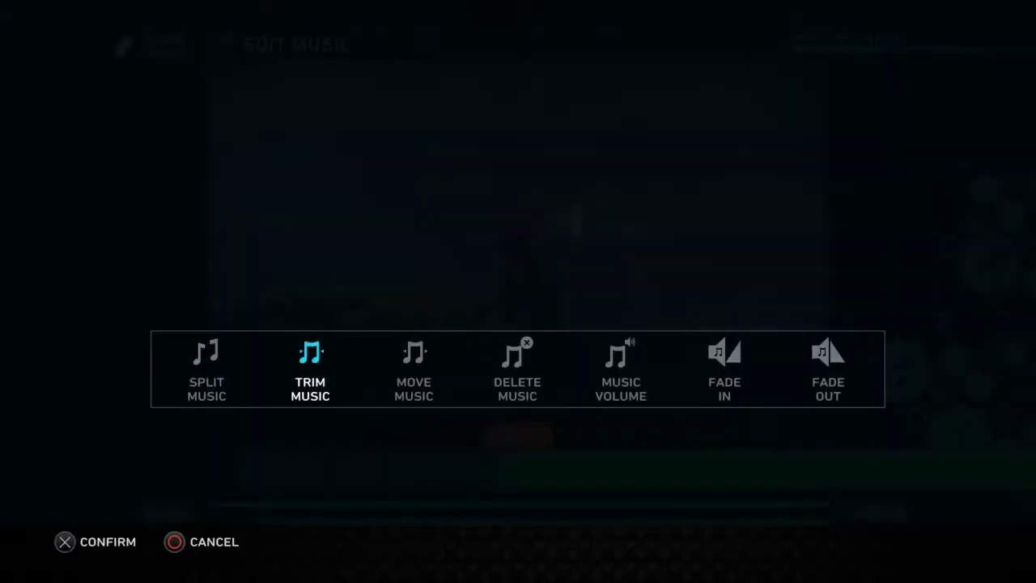
{"action": "key", "text": "Right"}
Shift My Generation earlier, confirm, play from the start and exit Edit Music.
{"action": "key", "text": "Return"}
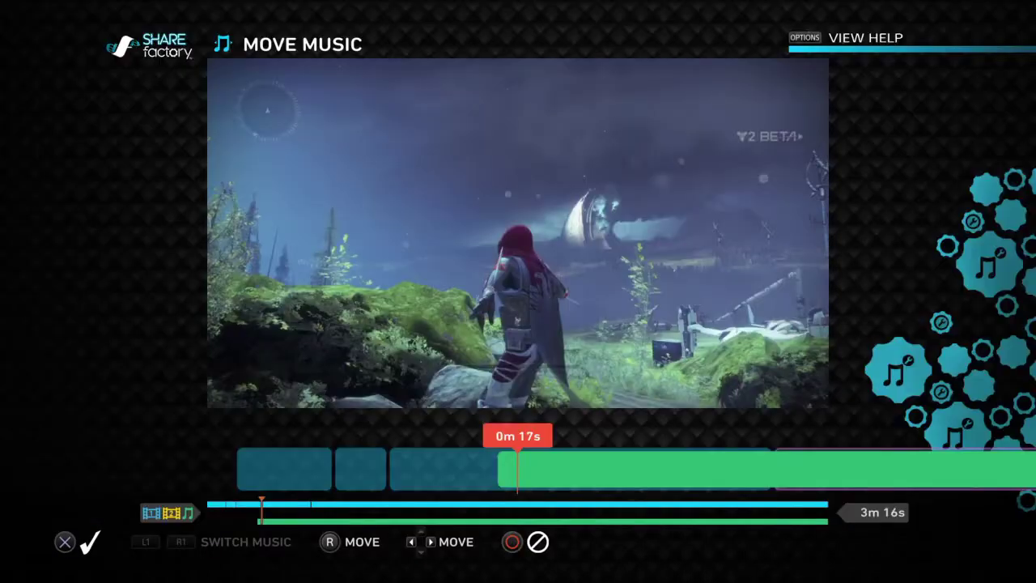
{"action": "key", "text": "Left"}
{"action": "key", "text": "Left"}
{"action": "key", "text": "Left"}
{"action": "key", "text": "Left"}
{"action": "key", "text": "Left"}
{"action": "key", "text": "Left"}
{"action": "key", "text": "Left"}
{"action": "key", "text": "Left"}
{"action": "key", "text": "Left"}
{"action": "key", "text": "Left"}
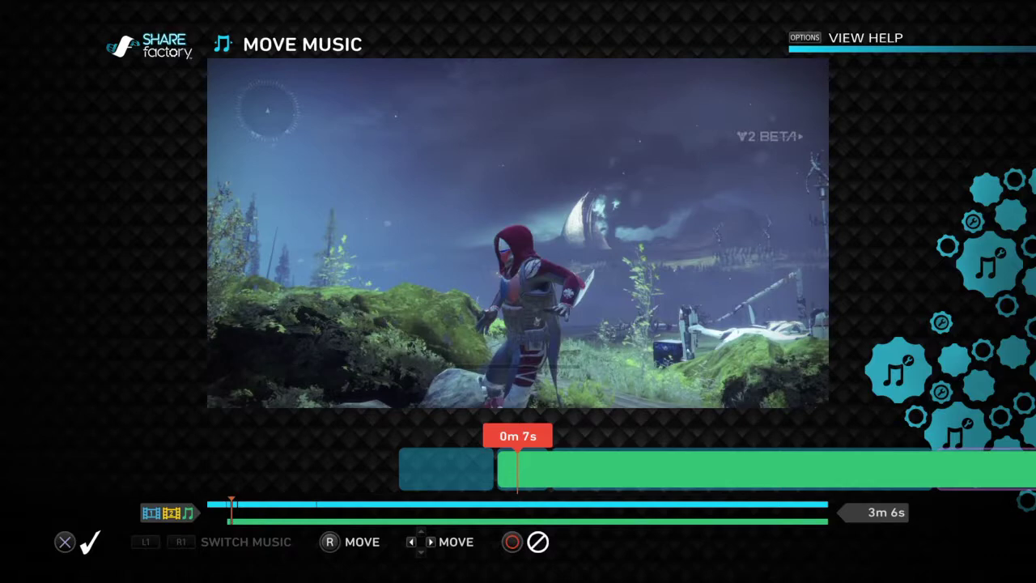
{"action": "key", "text": "Return"}
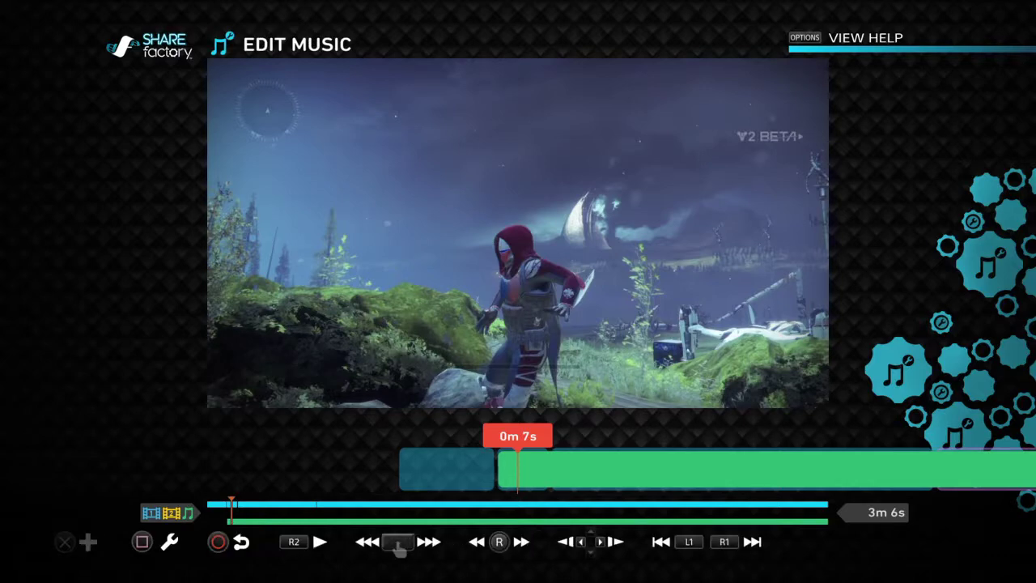
{"action": "key", "text": "Home"}
{"action": "key", "text": "space"}
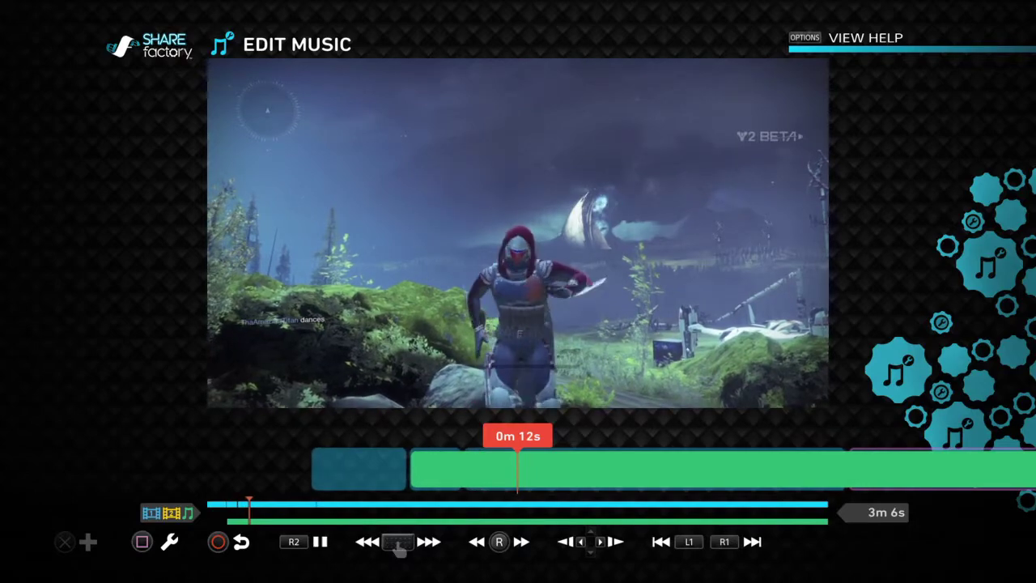
{"action": "key", "text": "Escape"}
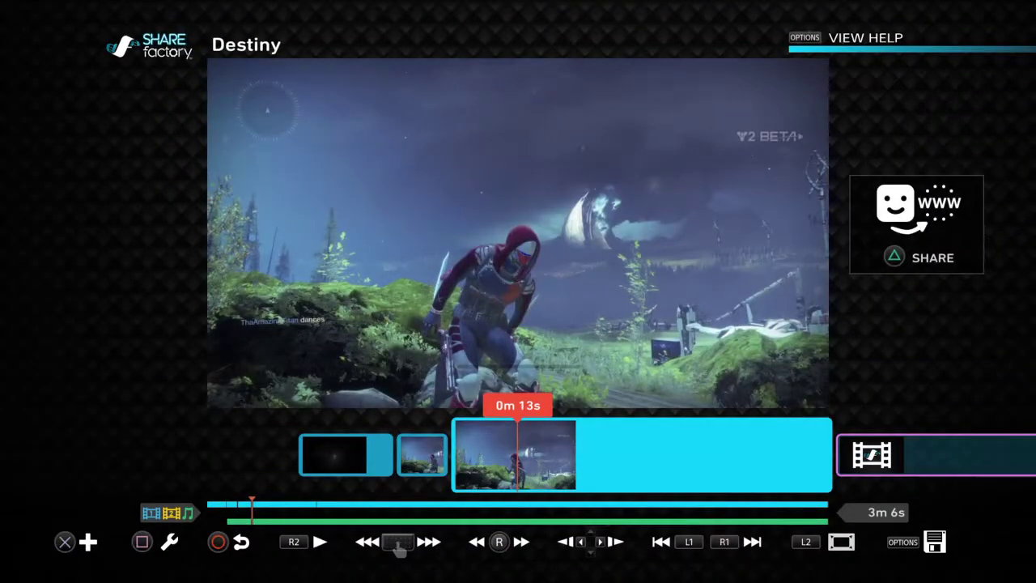
Select the 0m 6s gameplay clip and choose Edit Music.
{"action": "key", "text": "Left"}
{"action": "key", "text": "Left"}
{"action": "key", "text": "Left"}
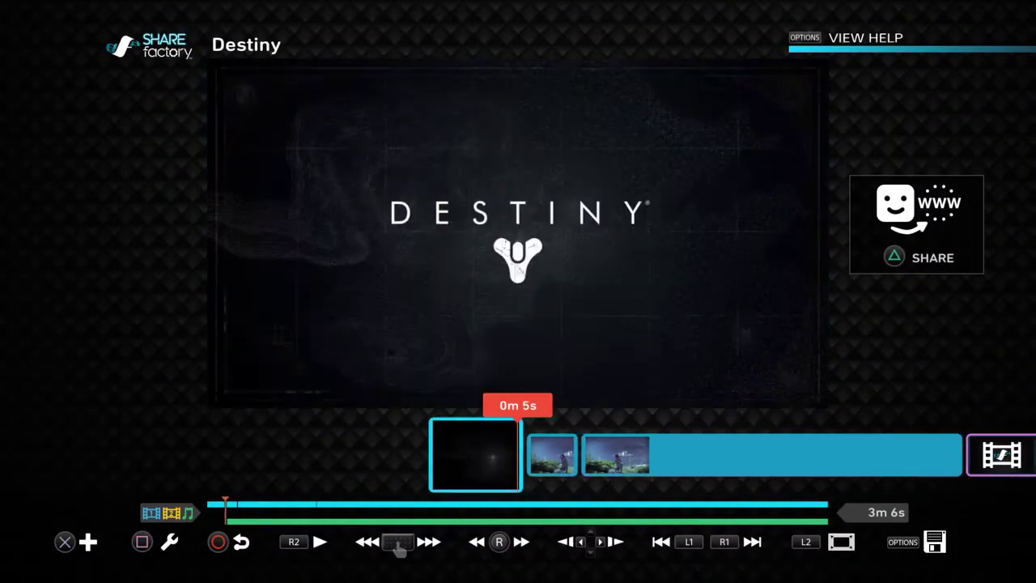
{"action": "key", "text": "Right"}
{"action": "key", "text": "Left"}
{"action": "key", "text": "Right"}
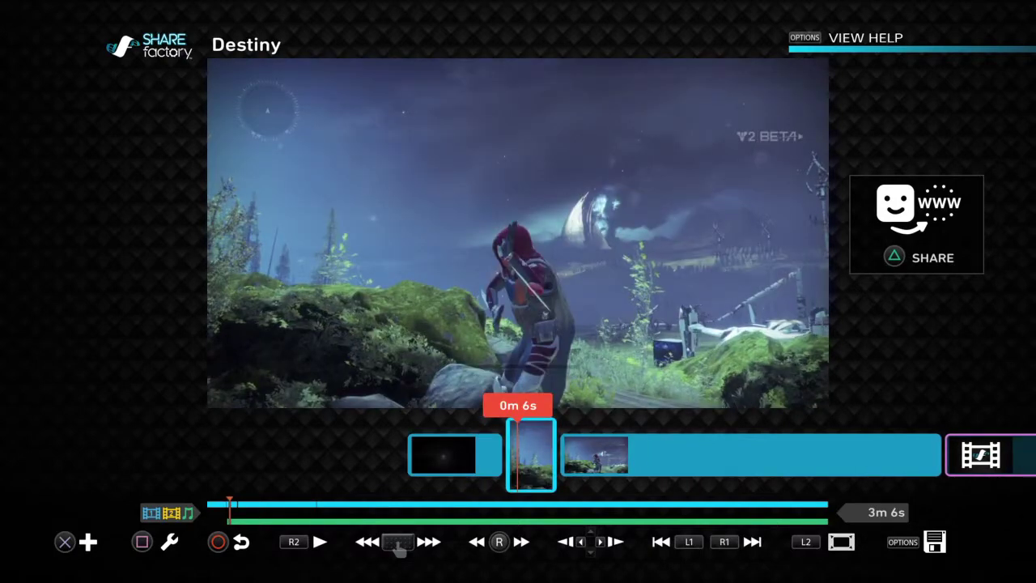
{"action": "key", "text": "Return"}
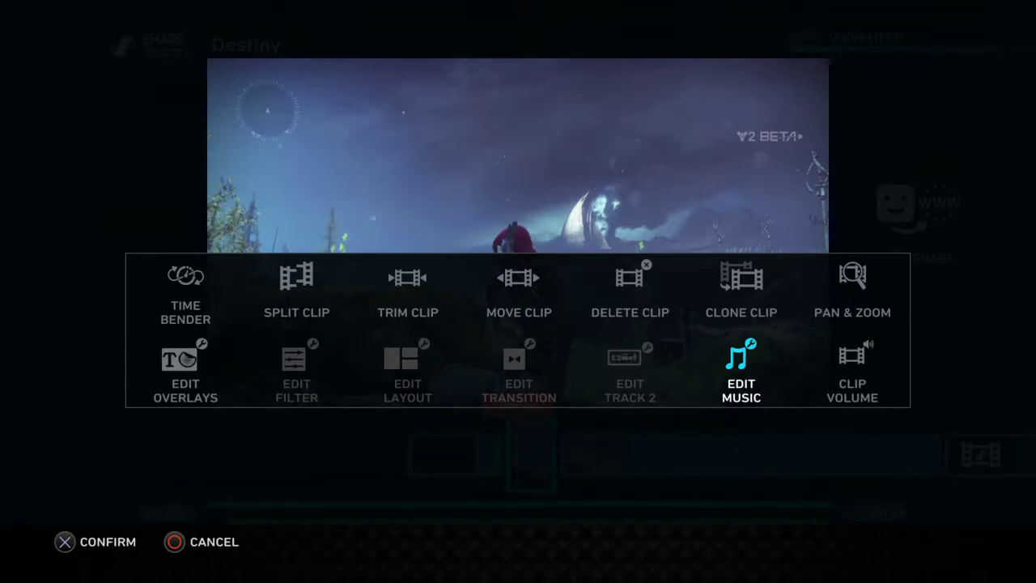
{"action": "key", "text": "Return"}
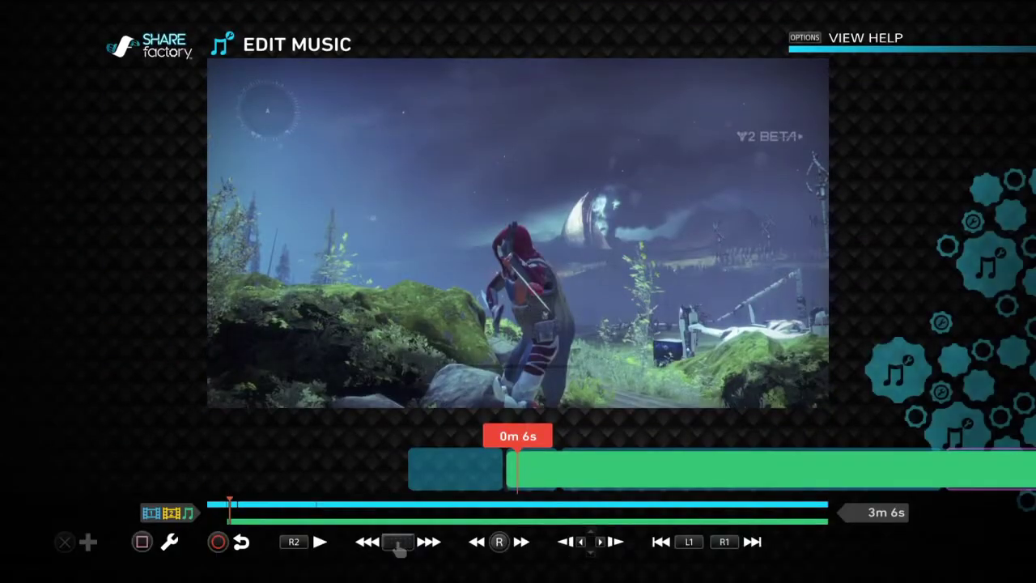
Lower the My Generation music volume from 100% to 9%.
{"action": "key", "text": "Return"}
{"action": "key", "text": "Right"}
{"action": "key", "text": "Right"}
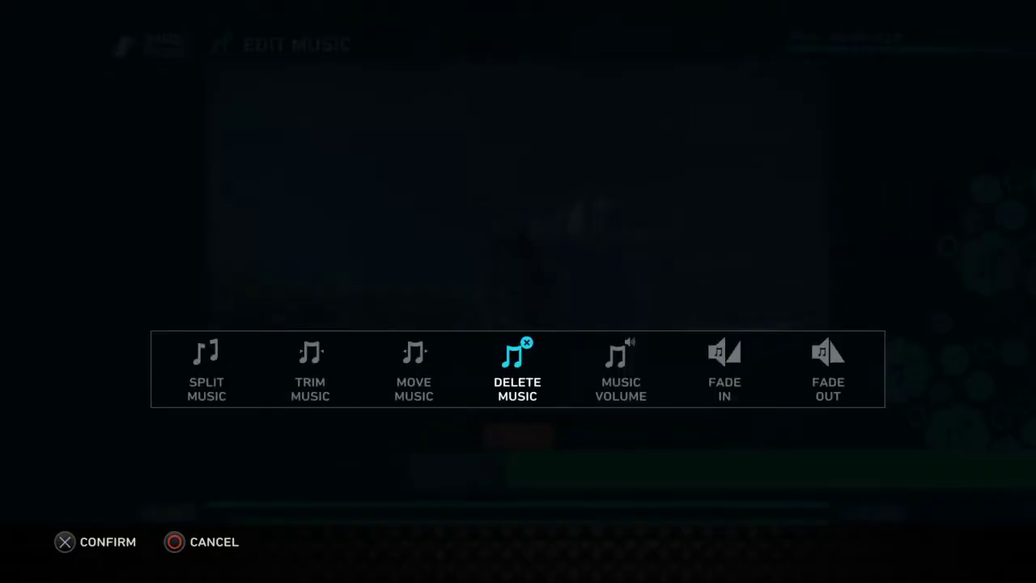
{"action": "key", "text": "Return"}
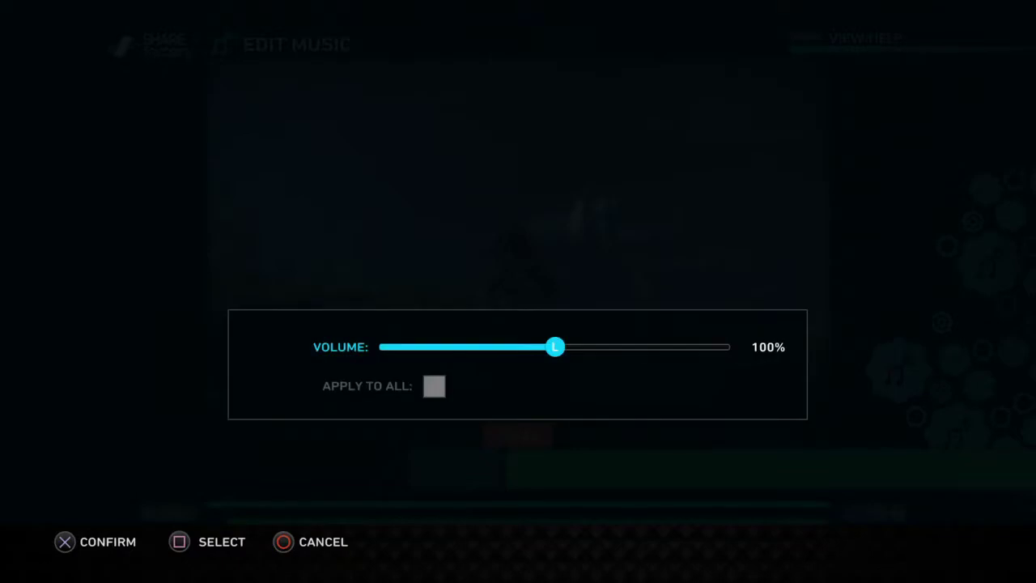
{"action": "key", "text": "Left"}
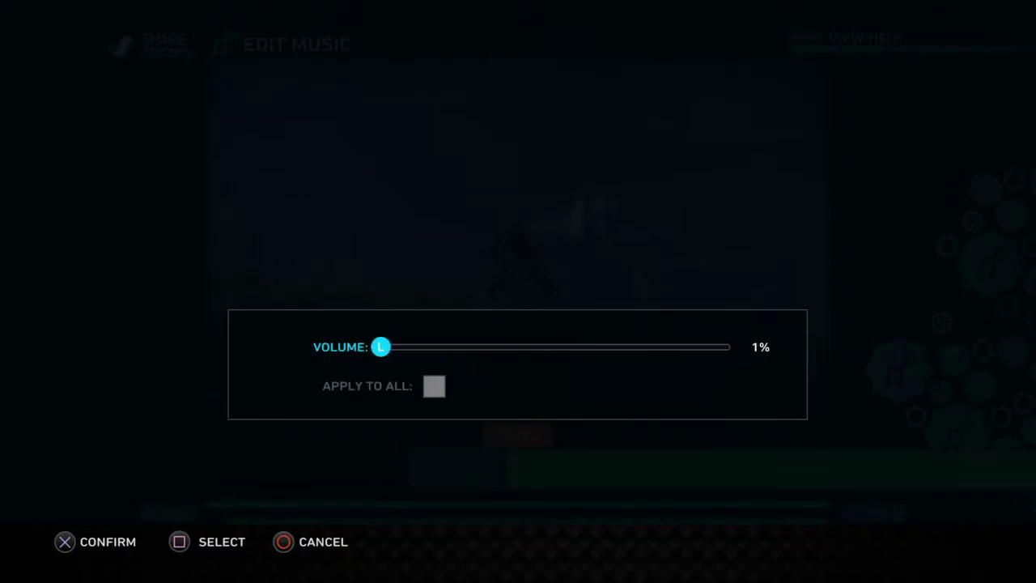
{"action": "key", "text": "Right"}
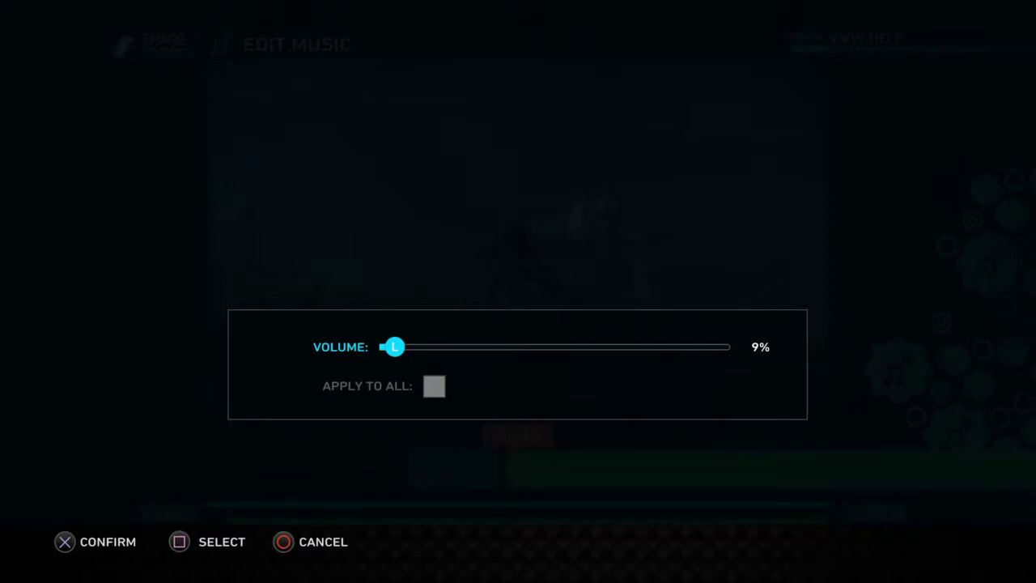
{"action": "key", "text": "Return"}
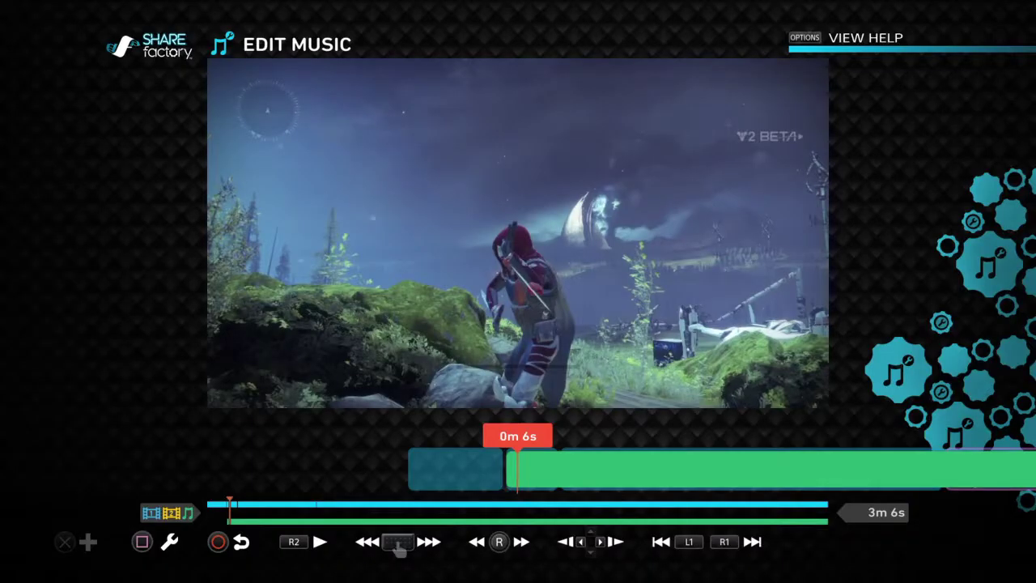
Leave music editing and start a new HDV 1280x720-30p project from the Welcome window.
{"action": "key", "text": "Escape"}
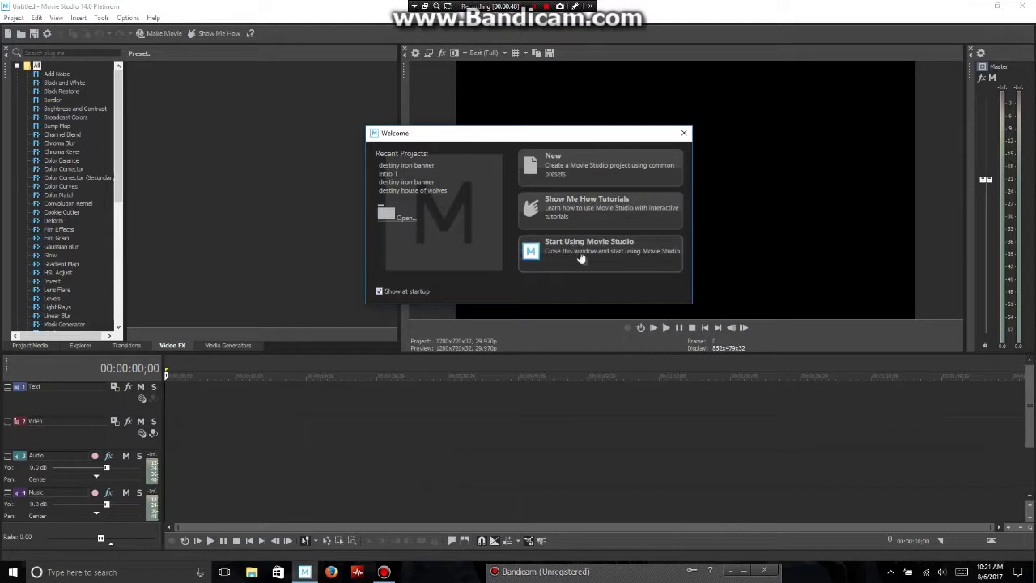
{"action": "left_click", "coordinate": [592, 182]}
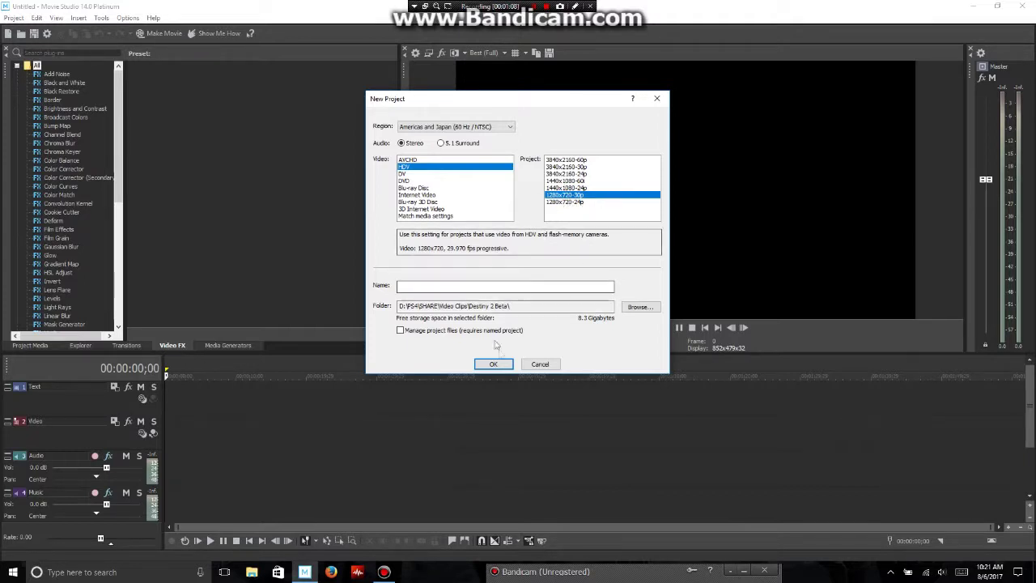
Confirm the new project with the HDV 1280x720-30p (29.970 fps progressive) template.
{"action": "left_click", "coordinate": [495, 365]}
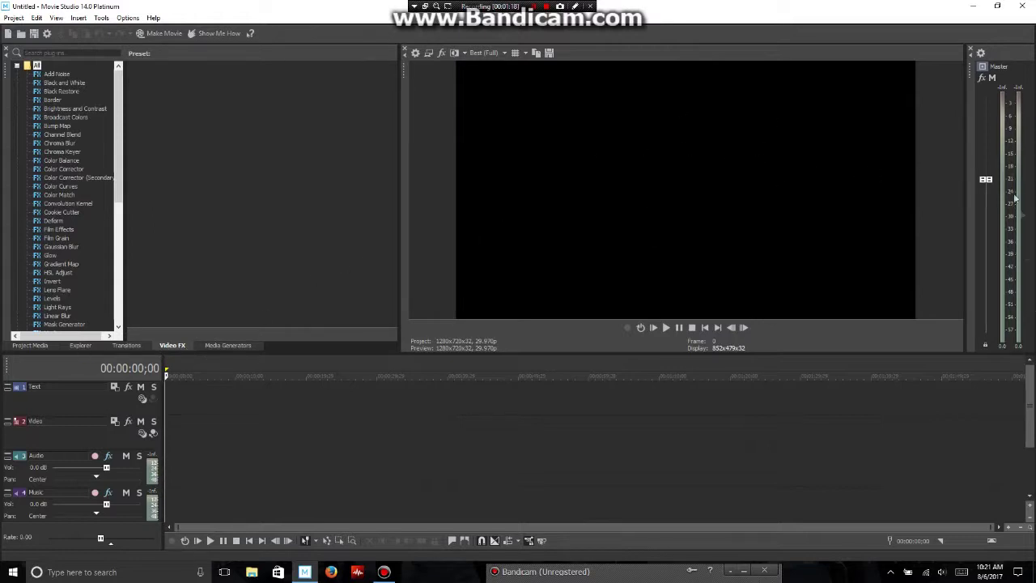
Raise the Master fader, browse Project Media, Transitions, Video FX and Media Generators, then return to Explorer.
{"action": "mouse_move", "coordinate": [985, 179]}
{"action": "left_mouse_down"}
{"action": "mouse_move", "coordinate": [990, 136]}
{"action": "mouse_move", "coordinate": [985, 187]}
{"action": "left_mouse_up"}
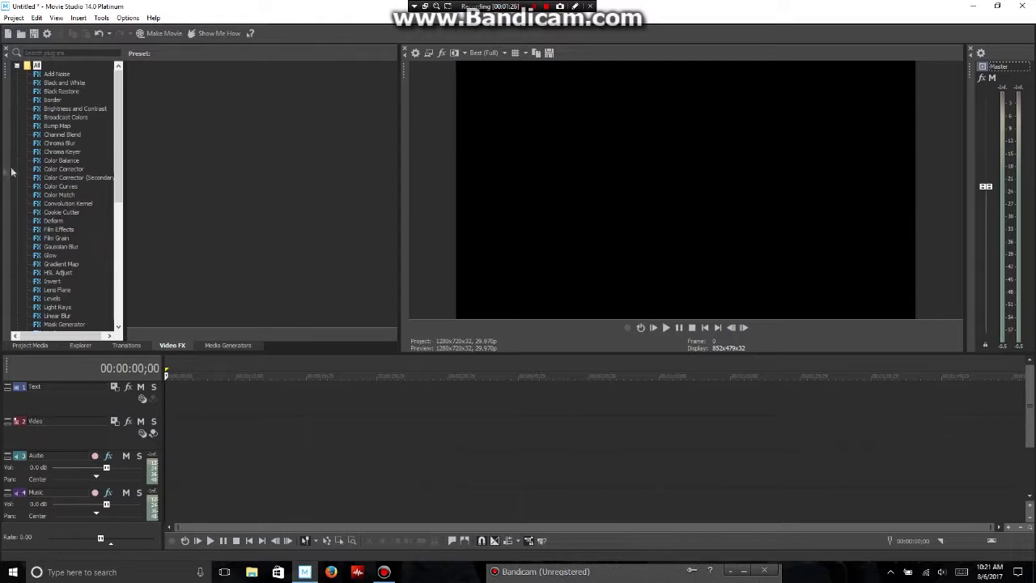
{"action": "left_click", "coordinate": [32, 346]}
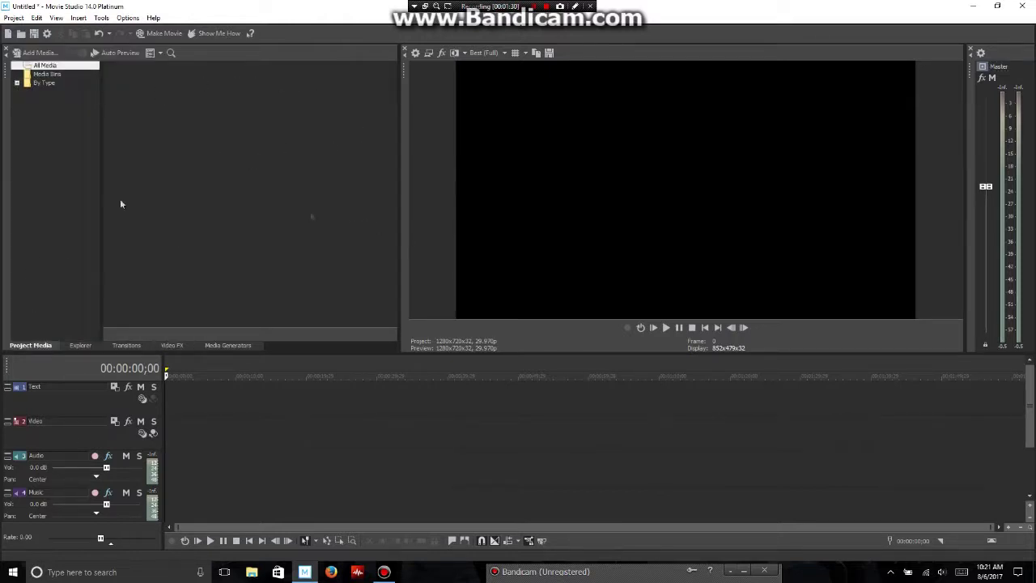
{"action": "left_click", "coordinate": [81, 346]}
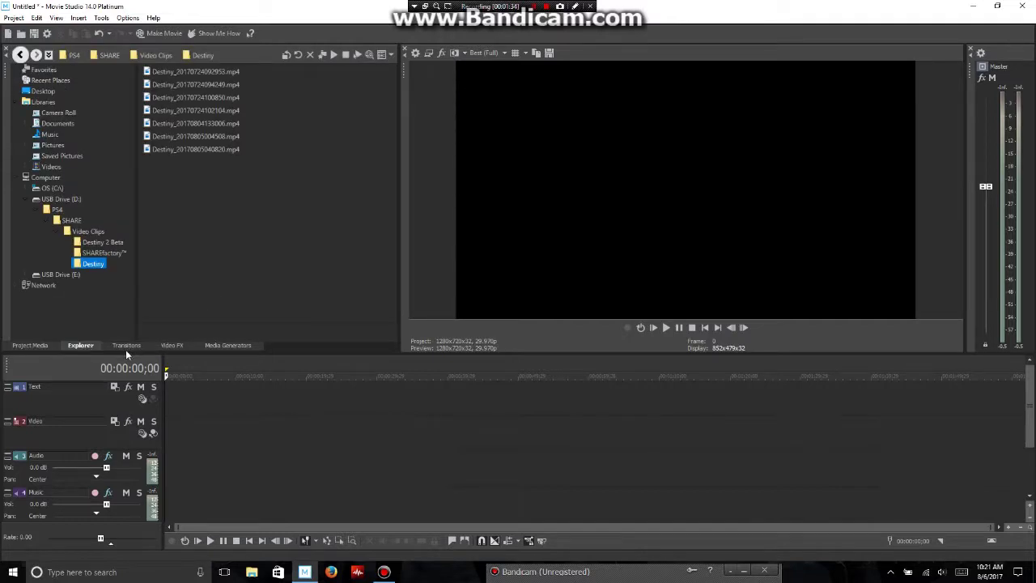
{"action": "left_click", "coordinate": [126, 346]}
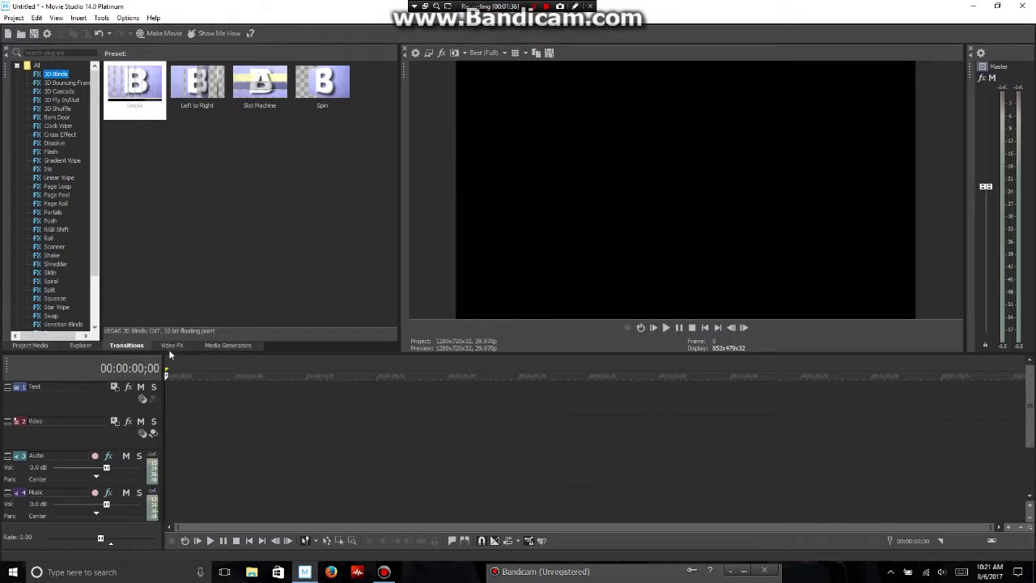
{"action": "left_click", "coordinate": [169, 346]}
{"action": "left_click", "coordinate": [229, 348]}
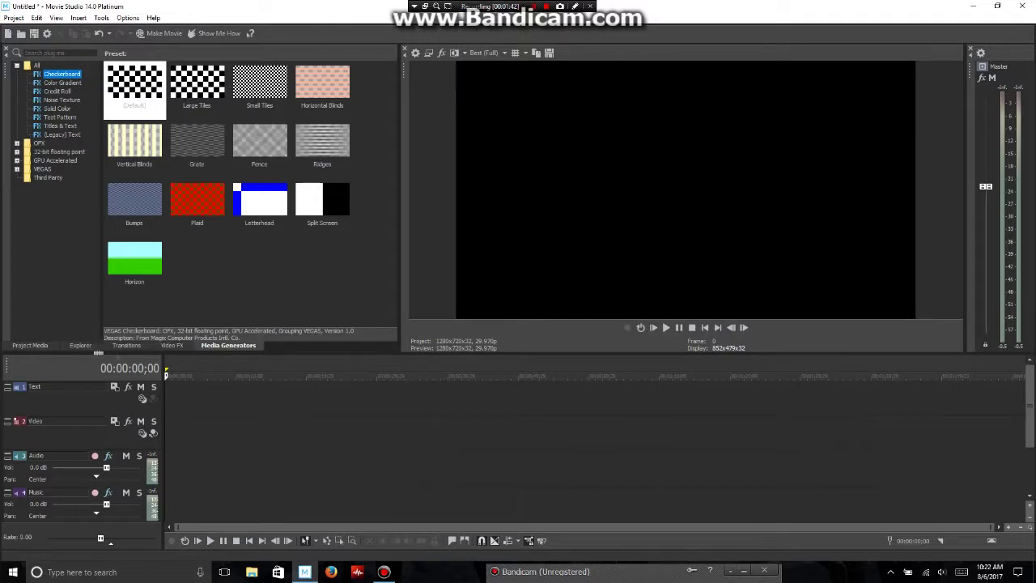
{"action": "left_click", "coordinate": [79, 346]}
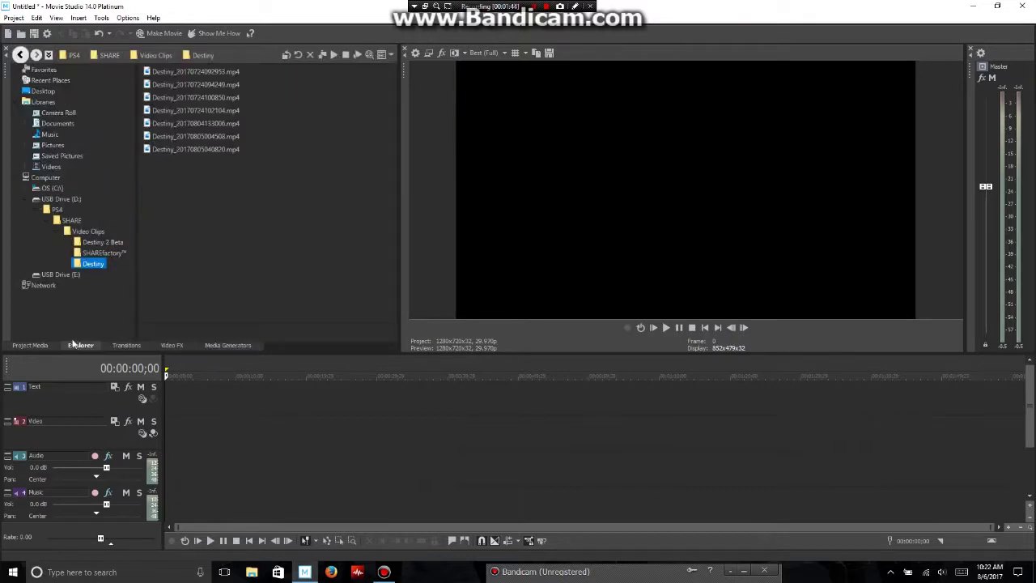
Browse to USB Drive (D:) > PS4 > SHARE > Video Clips > Destiny and select Destiny_20170804133006.mp4.
{"action": "left_click", "coordinate": [68, 200]}
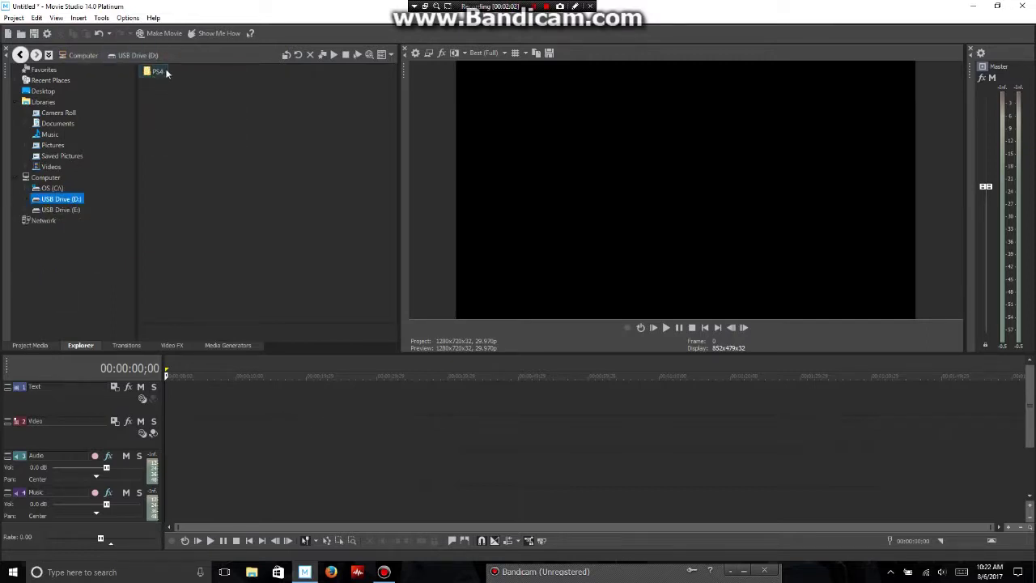
{"action": "double_click", "coordinate": [156, 71]}
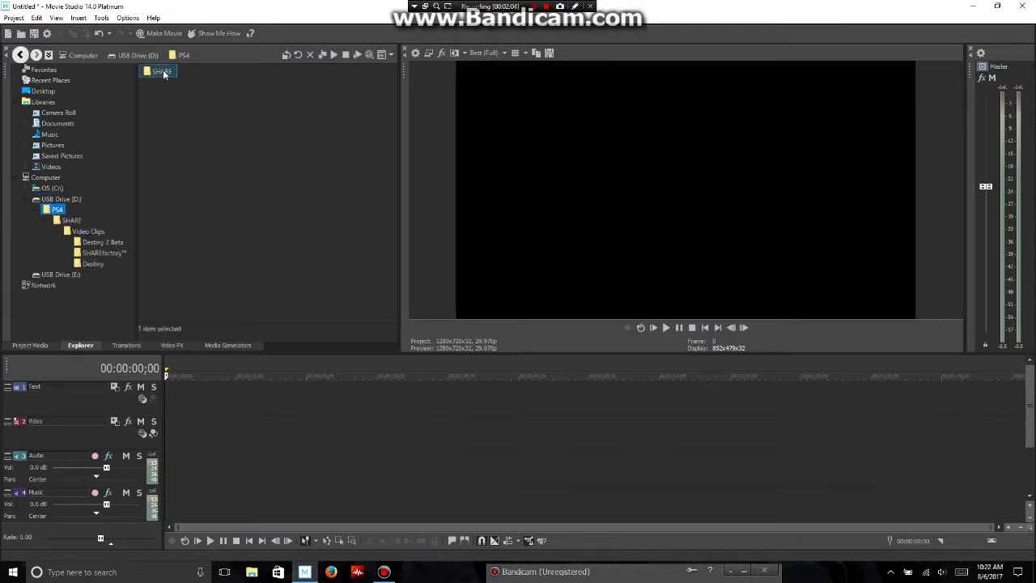
{"action": "double_click", "coordinate": [161, 71]}
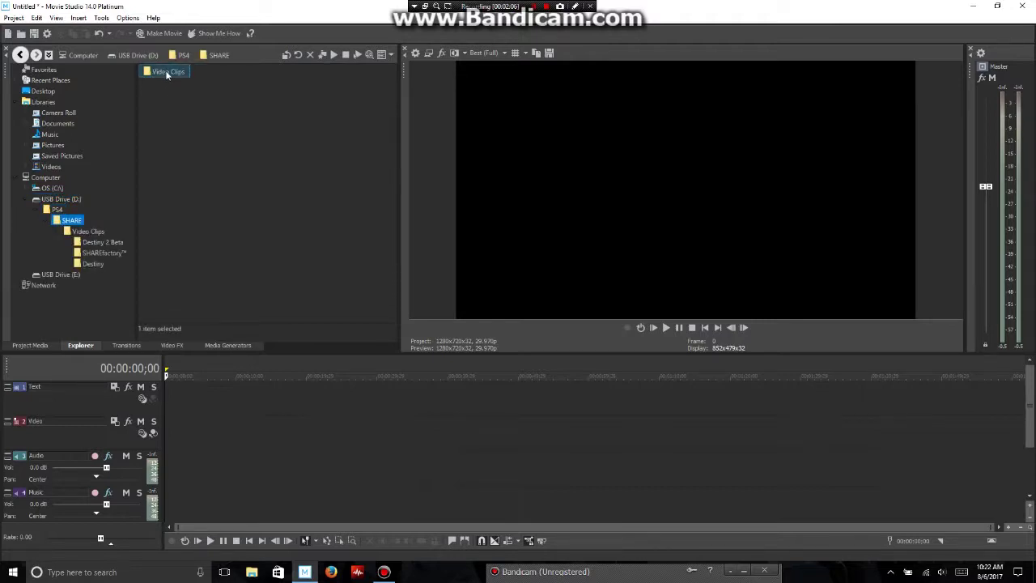
{"action": "double_click", "coordinate": [167, 73]}
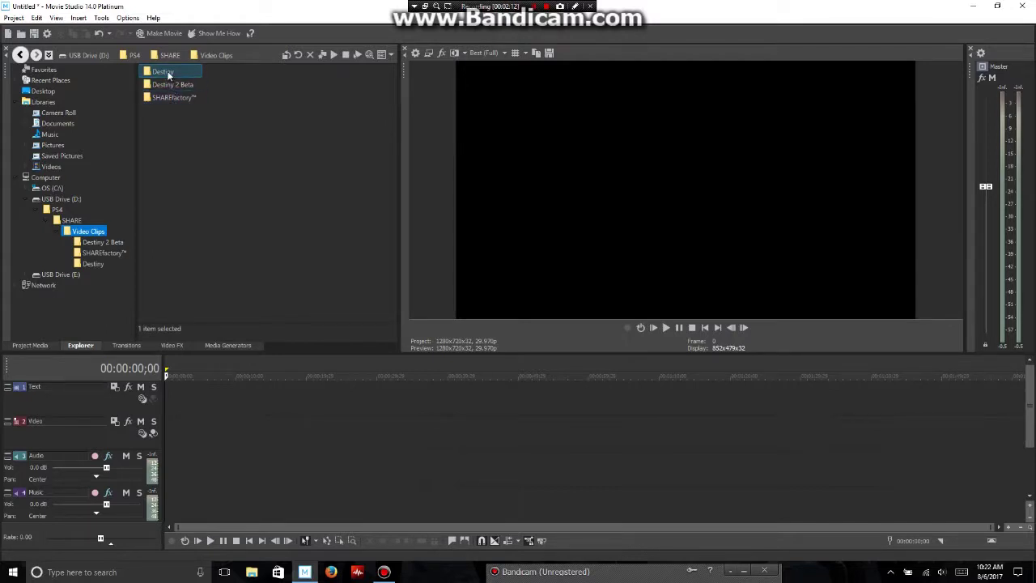
{"action": "double_click", "coordinate": [165, 71]}
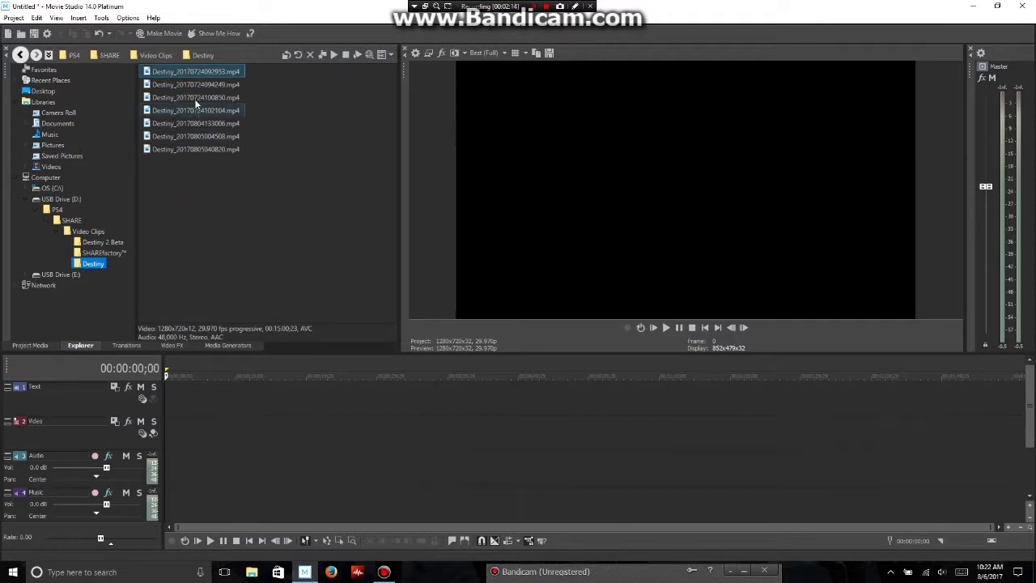
{"action": "left_click", "coordinate": [189, 124]}
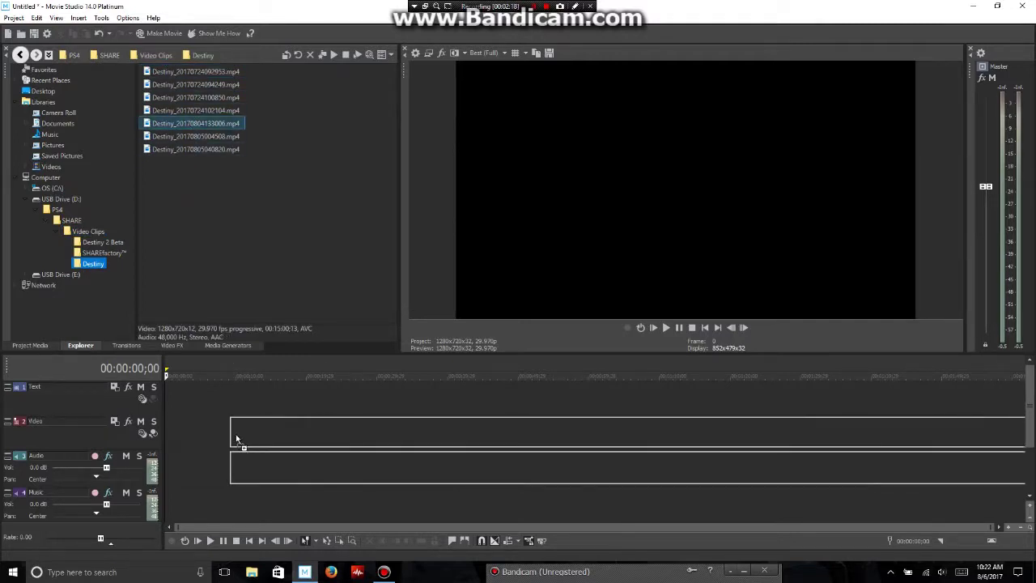
Place Destiny_20170804133006.mp4 at the timeline start, play it and skim toward the postgame screen.
{"action": "left_click_drag", "start_coordinate": [236, 439], "coordinate": [98, 419]}
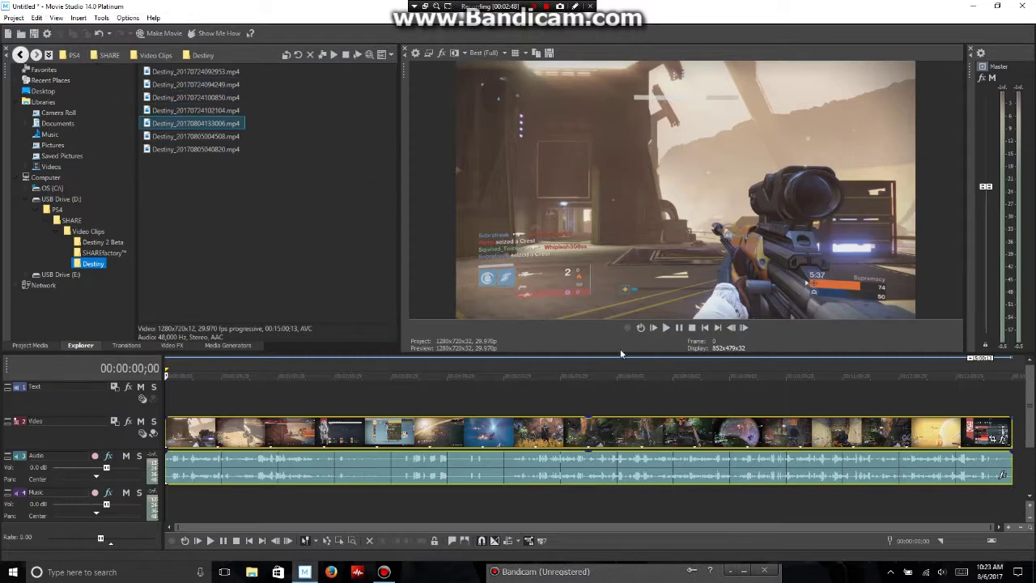
{"action": "left_click", "coordinate": [666, 328]}
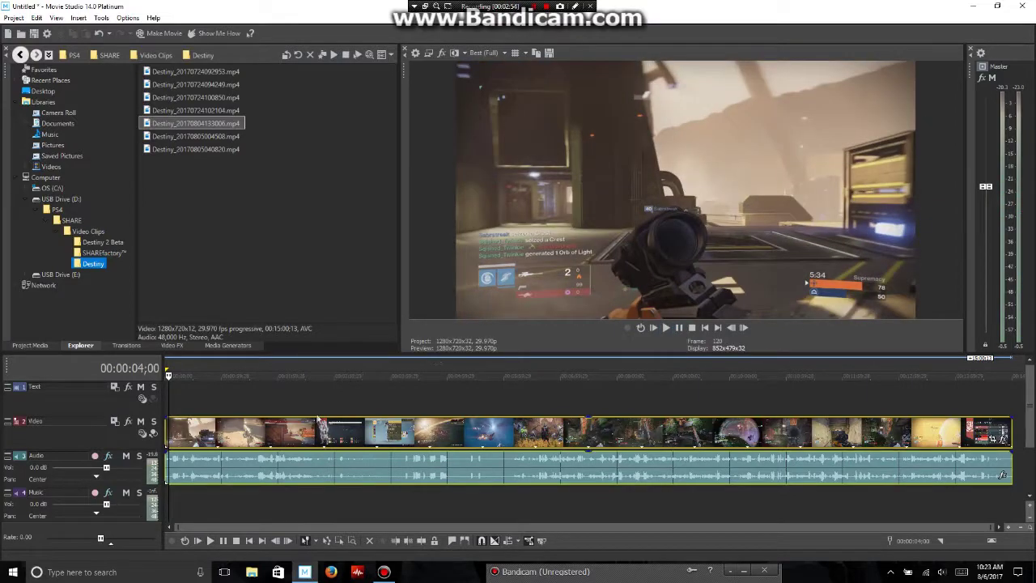
{"action": "left_click_drag", "start_coordinate": [227, 391], "coordinate": [340, 401]}
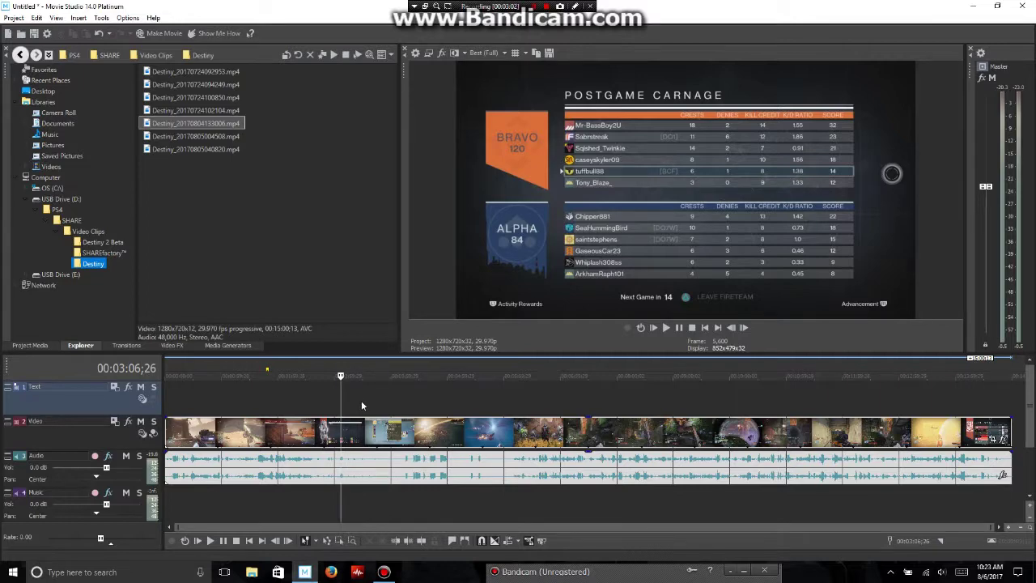
Scrub ahead to the MEMENTO map intro at about 00:06:26;26.
{"action": "left_click_drag", "start_coordinate": [361, 400], "coordinate": [529, 405]}
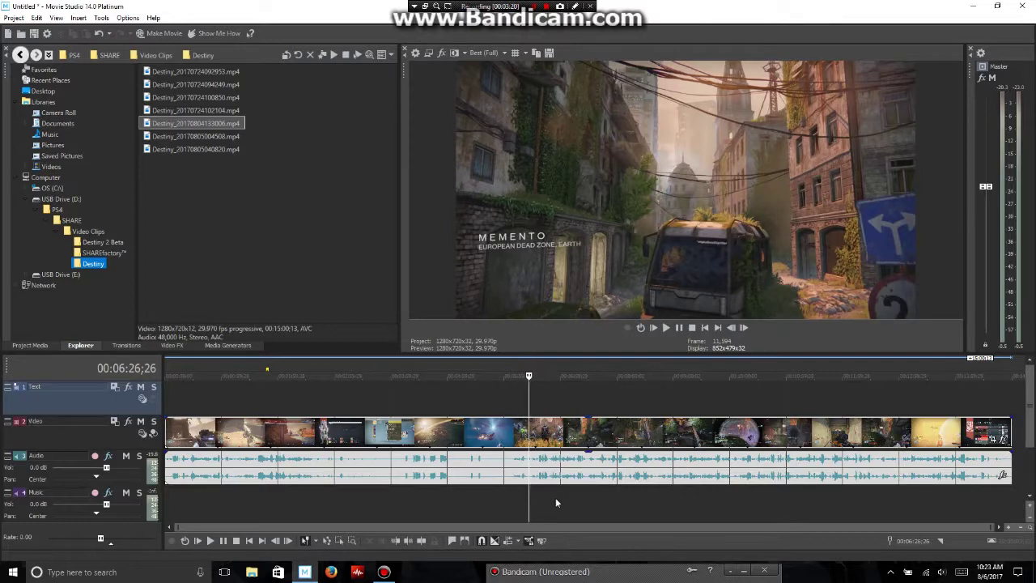
Delete the footage before the MEMENTO intro (00:06:18;01) and move the remaining clip to 00:00:00;00.
{"action": "scroll", "coordinate": [553, 500], "scroll_direction": "up", "scroll_amount": 5}
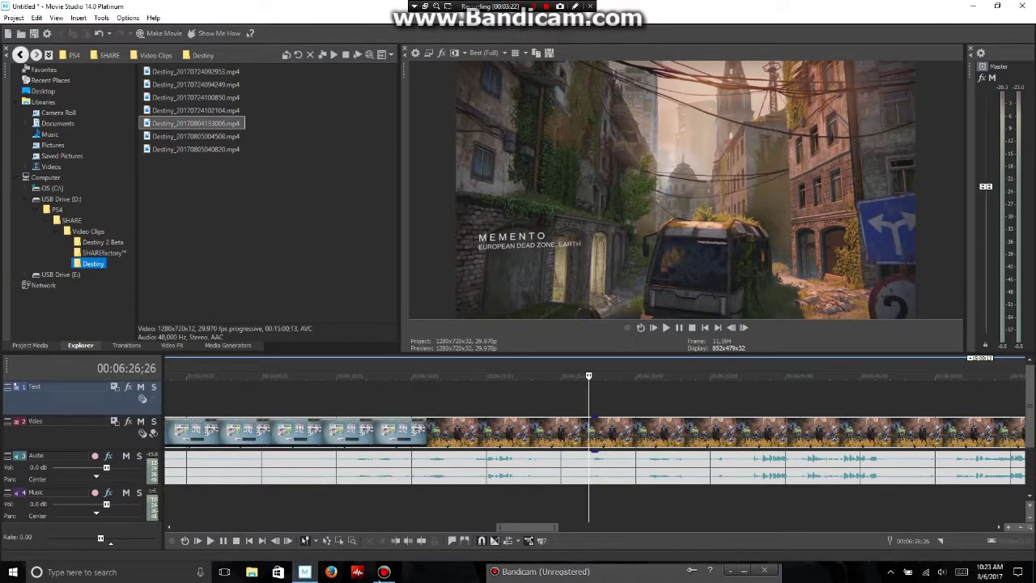
{"action": "key", "text": "Left"}
{"action": "key", "text": "Left"}
{"action": "key", "text": "Left"}
{"action": "key", "text": "Left"}
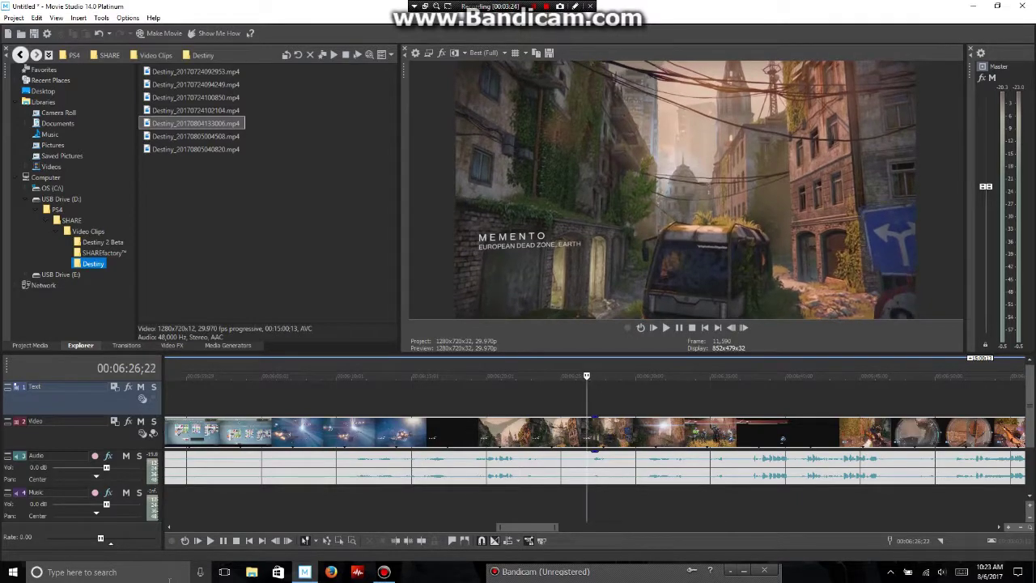
{"action": "key", "text": "j"}
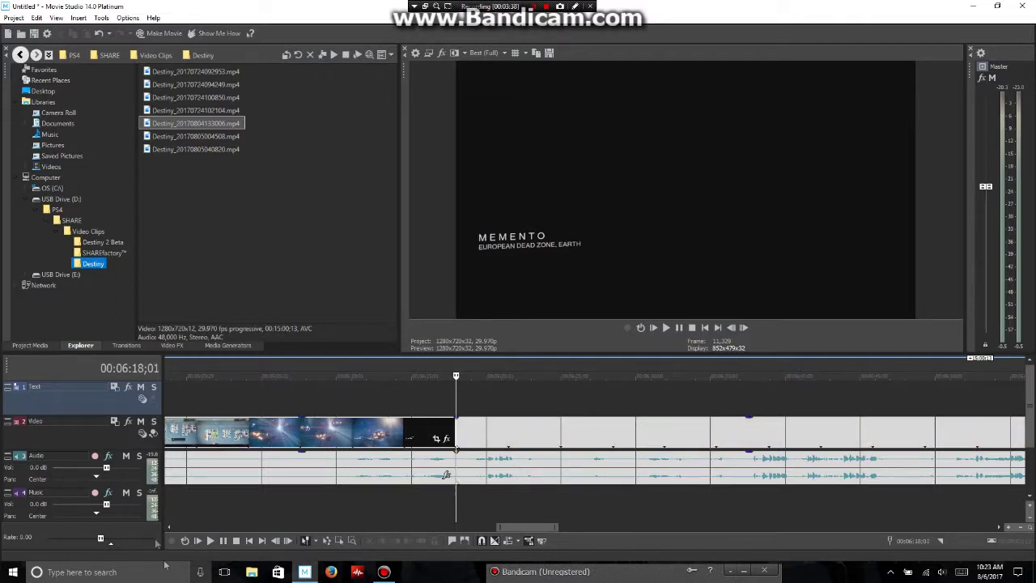
{"action": "right_click", "coordinate": [362, 429]}
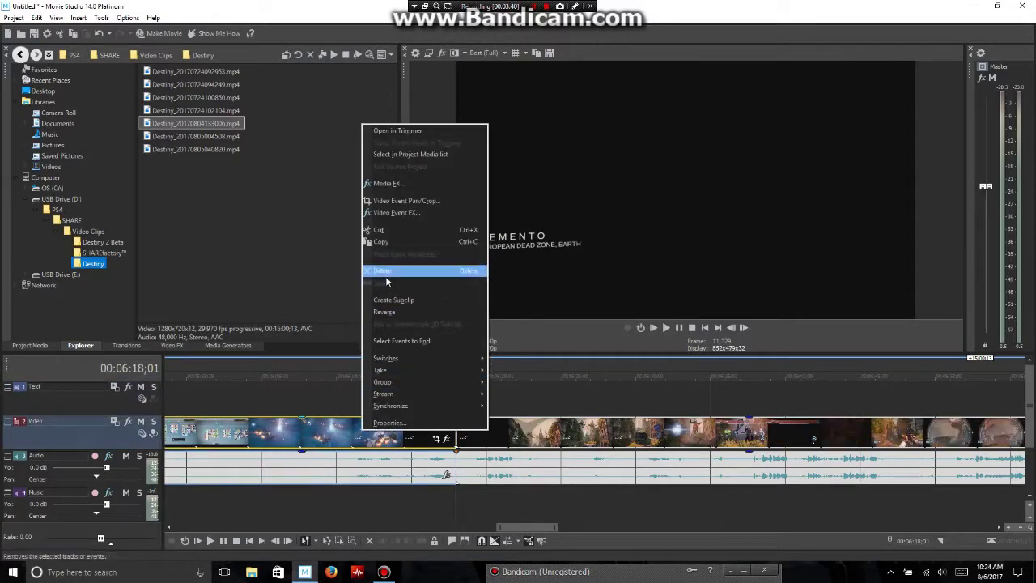
{"action": "left_click", "coordinate": [396, 271]}
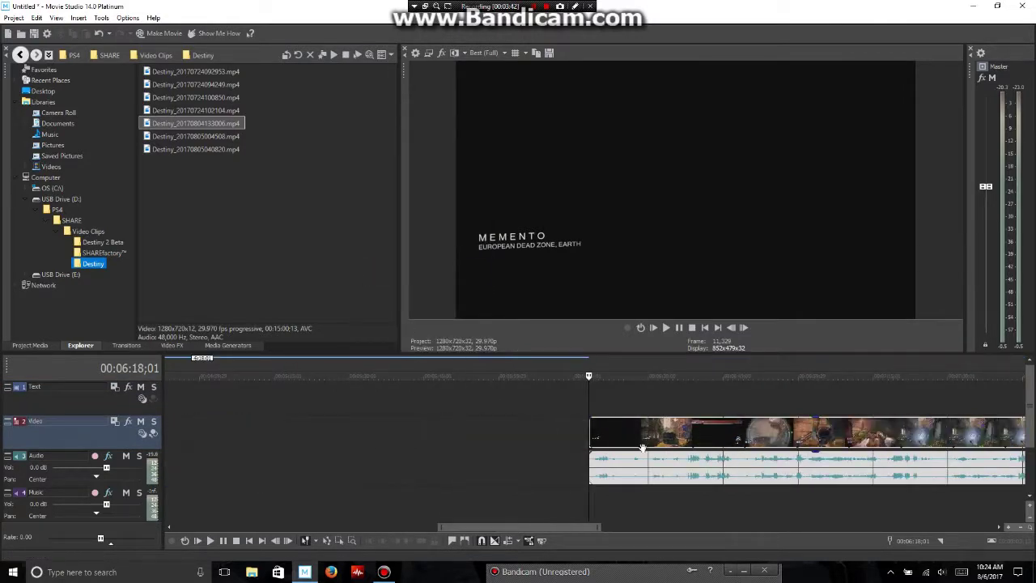
{"action": "left_click_drag", "start_coordinate": [466, 430], "coordinate": [83, 441]}
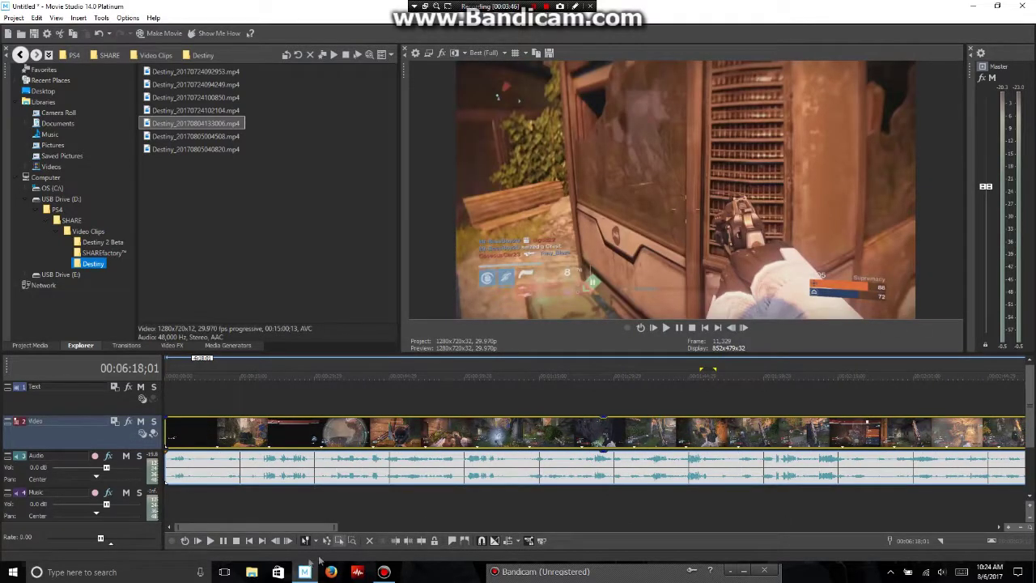
{"action": "left_click", "coordinate": [247, 541]}
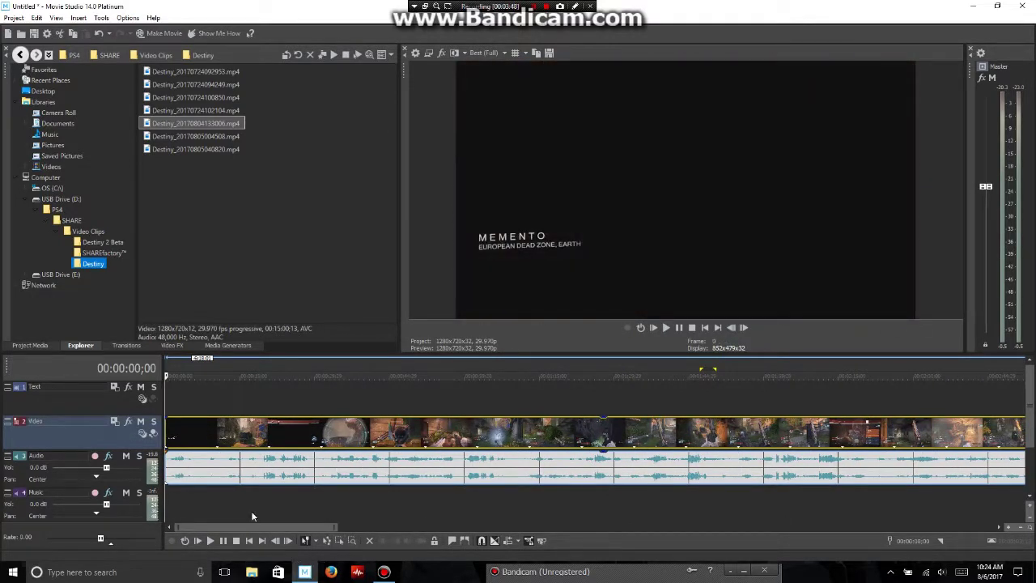
Split the clip at 00:00:24;05, where the Supremacy title screen fades to black.
{"action": "left_click", "coordinate": [223, 542]}
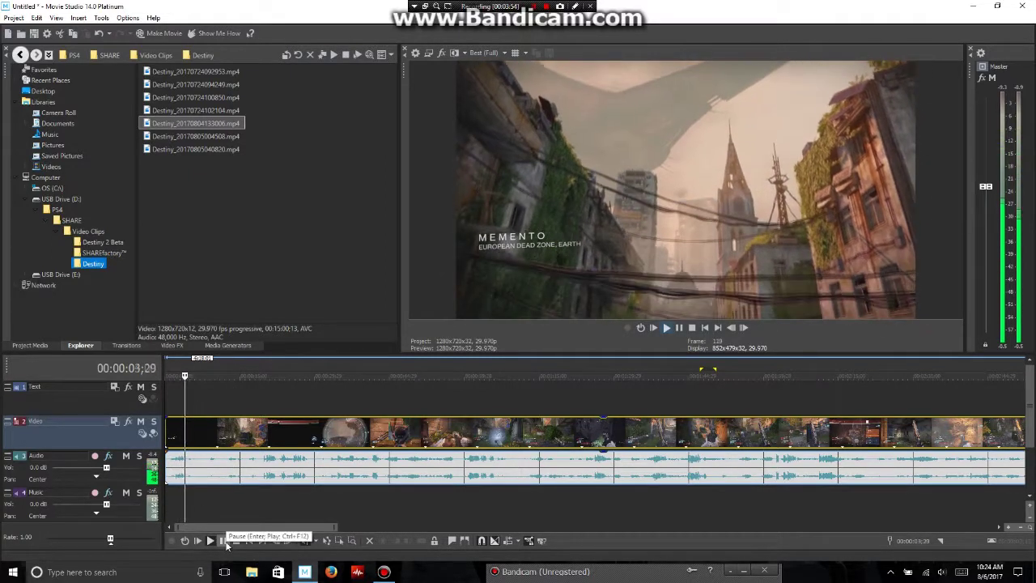
{"action": "left_click", "coordinate": [264, 400]}
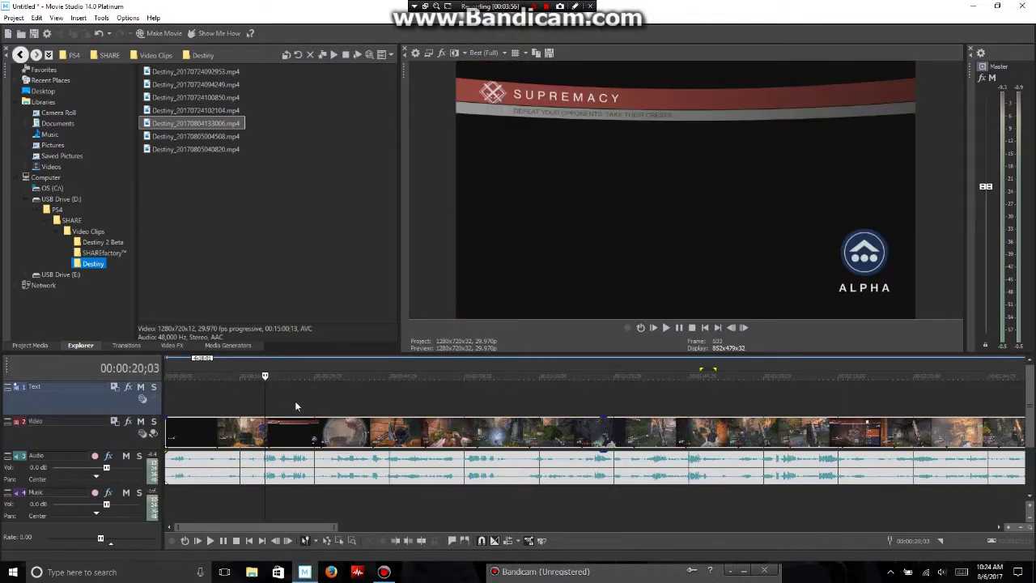
{"action": "left_click", "coordinate": [296, 400]}
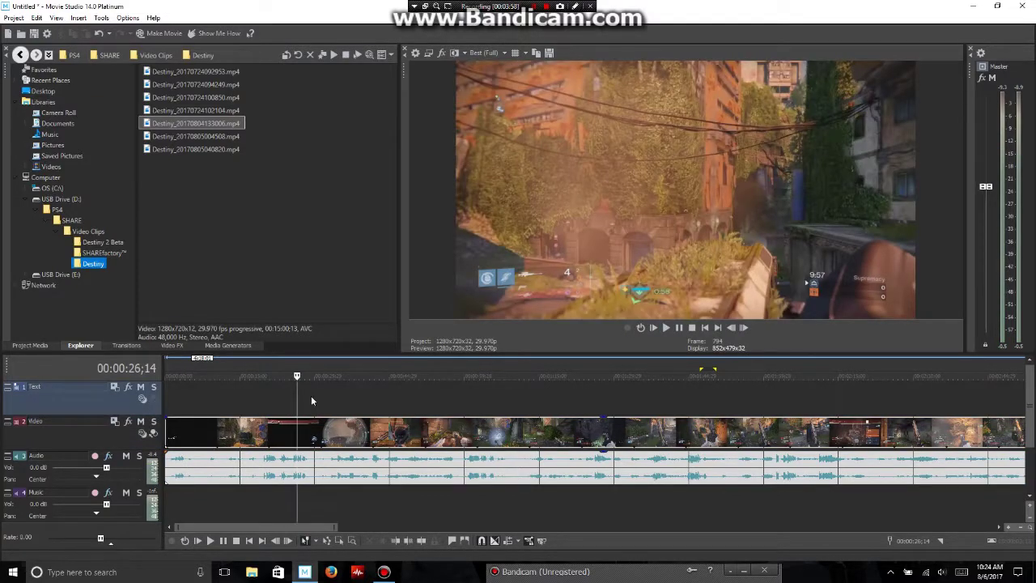
{"action": "key", "text": "j"}
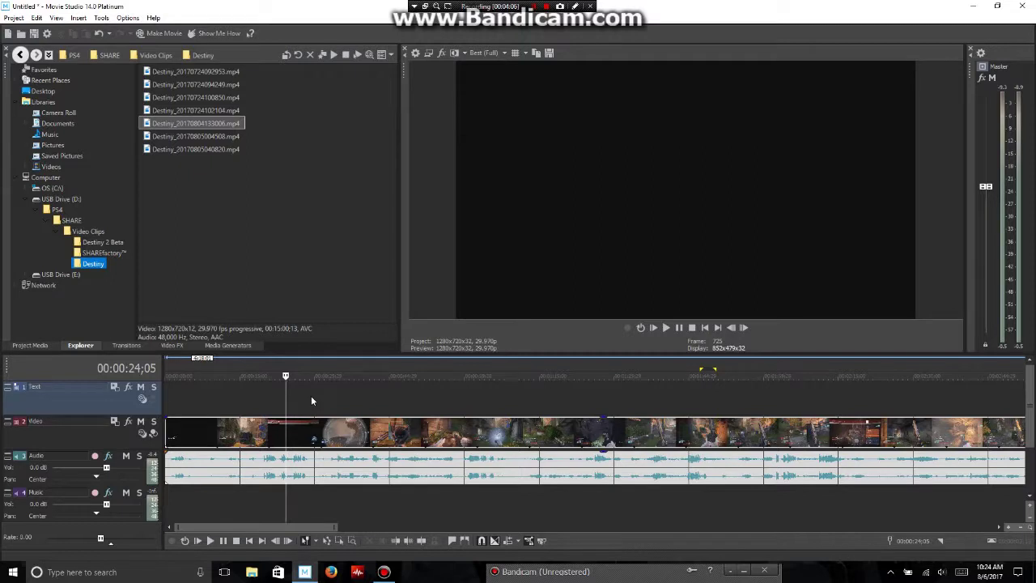
{"action": "key", "text": "s"}
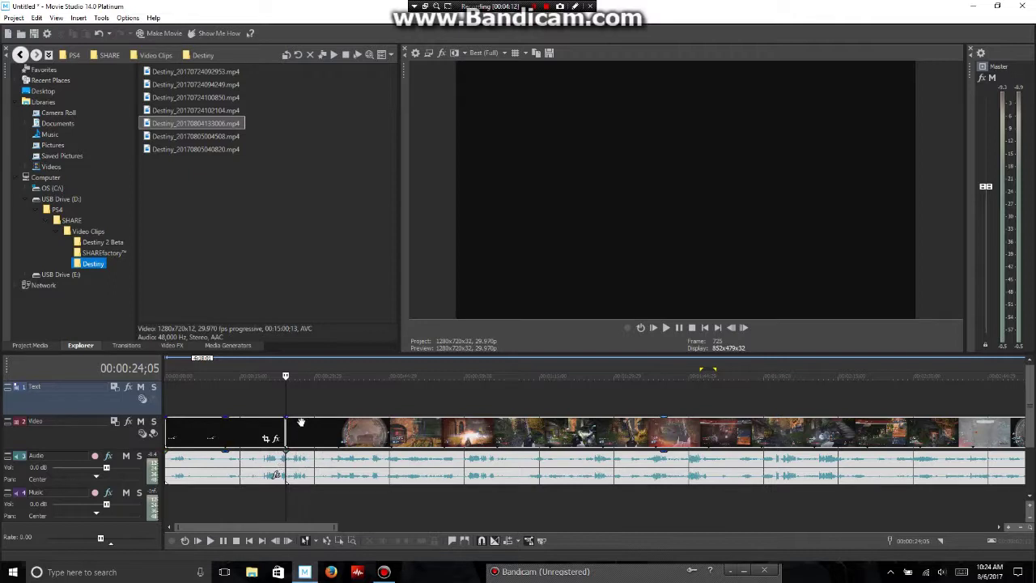
Delete the short black stretch after the 00:00:24;05 split and close the gap.
{"action": "left_click", "coordinate": [259, 400]}
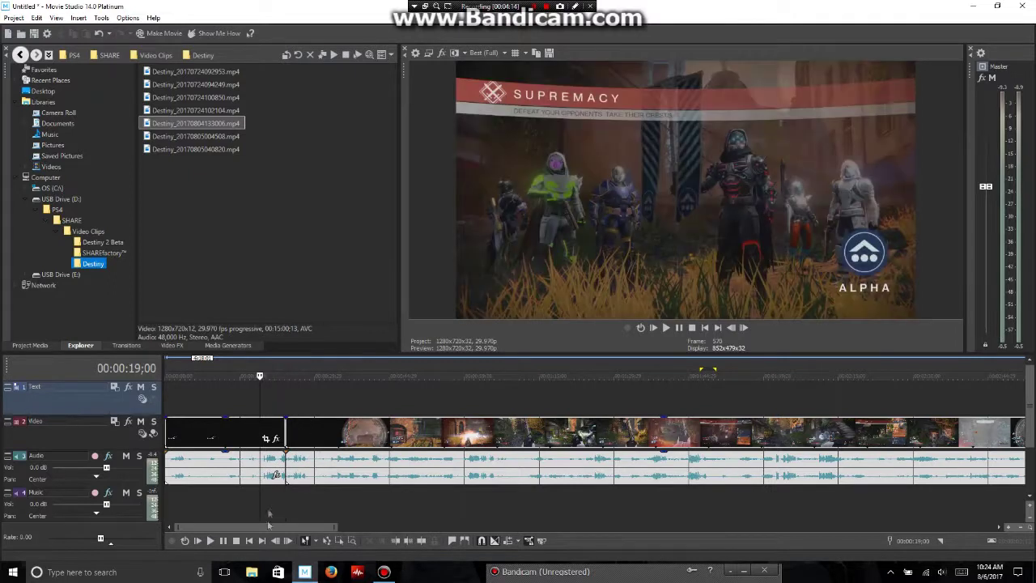
{"action": "left_click", "coordinate": [211, 541]}
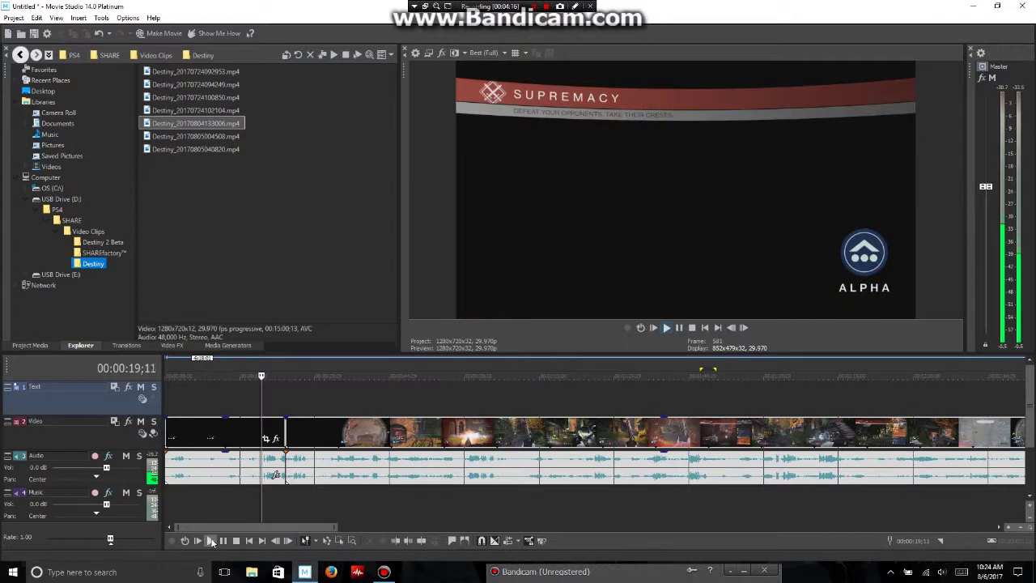
{"action": "left_click", "coordinate": [222, 541]}
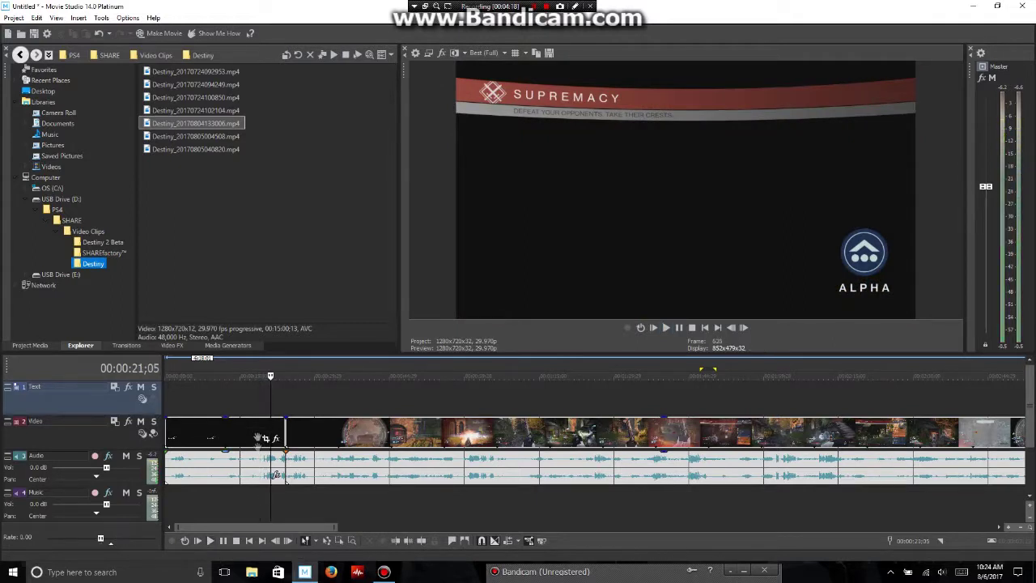
{"action": "left_click", "coordinate": [262, 411]}
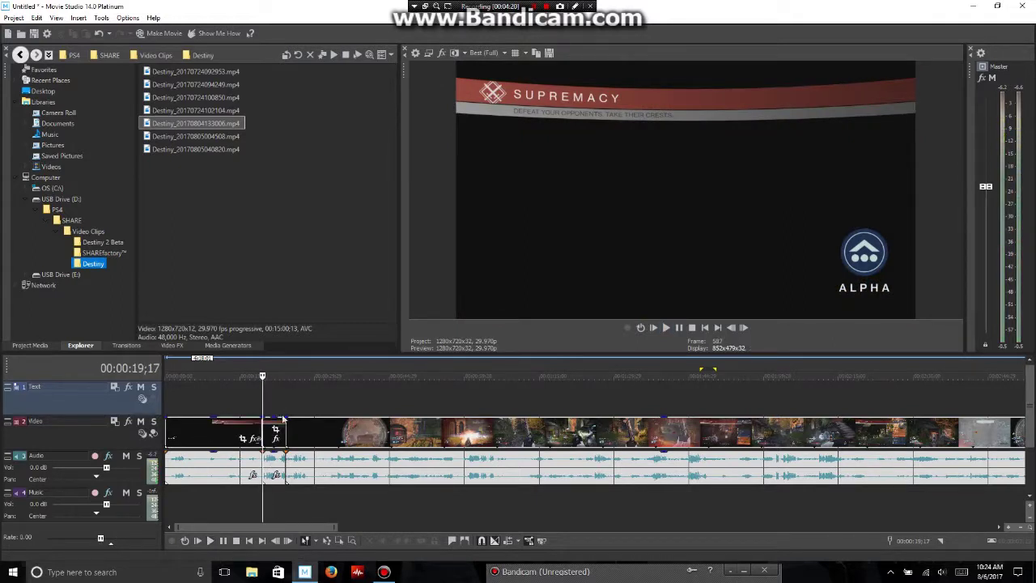
{"action": "right_click", "coordinate": [277, 422]}
{"action": "left_click", "coordinate": [302, 260]}
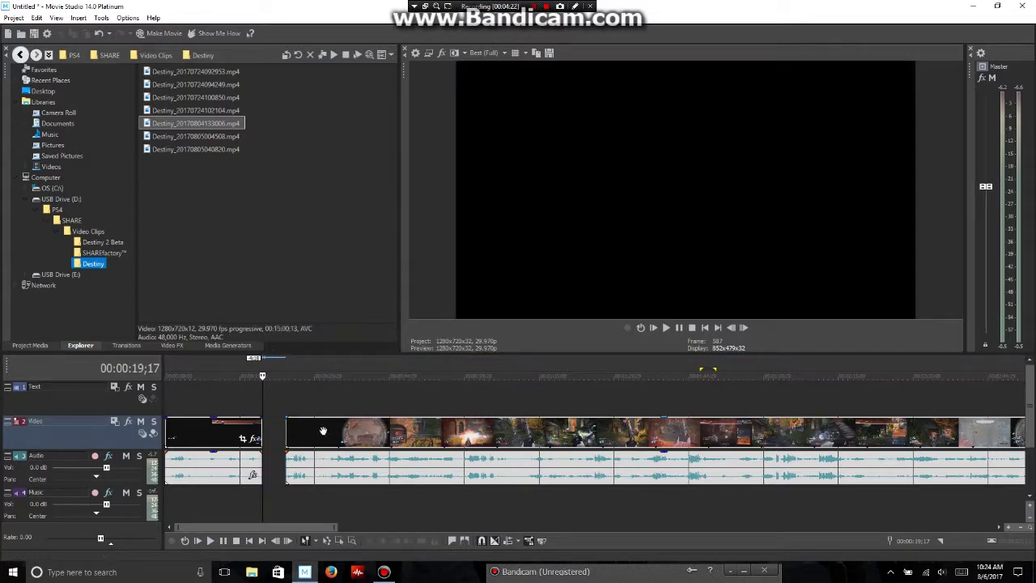
{"action": "left_click_drag", "start_coordinate": [320, 431], "coordinate": [297, 432]}
Split at 00:00:28;12, delete the unwanted piece before it, and slide the footage left.
{"action": "left_click", "coordinate": [284, 399]}
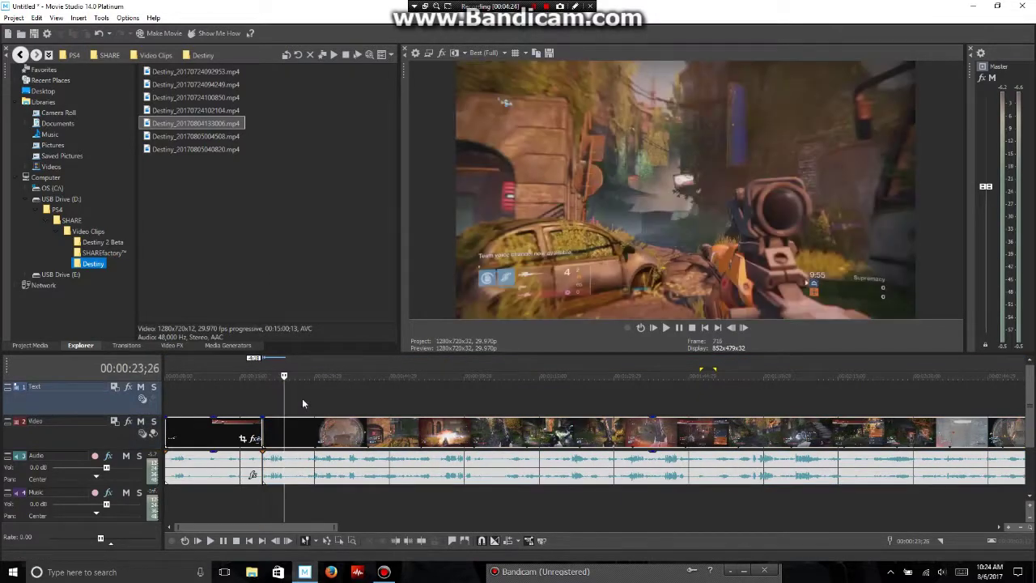
{"action": "left_click", "coordinate": [301, 398]}
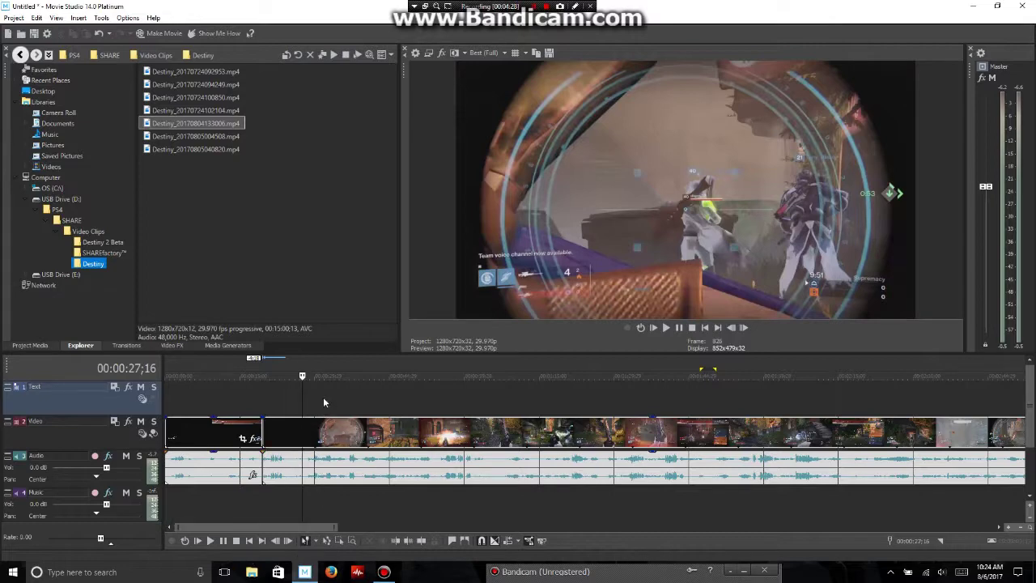
{"action": "left_click", "coordinate": [323, 396]}
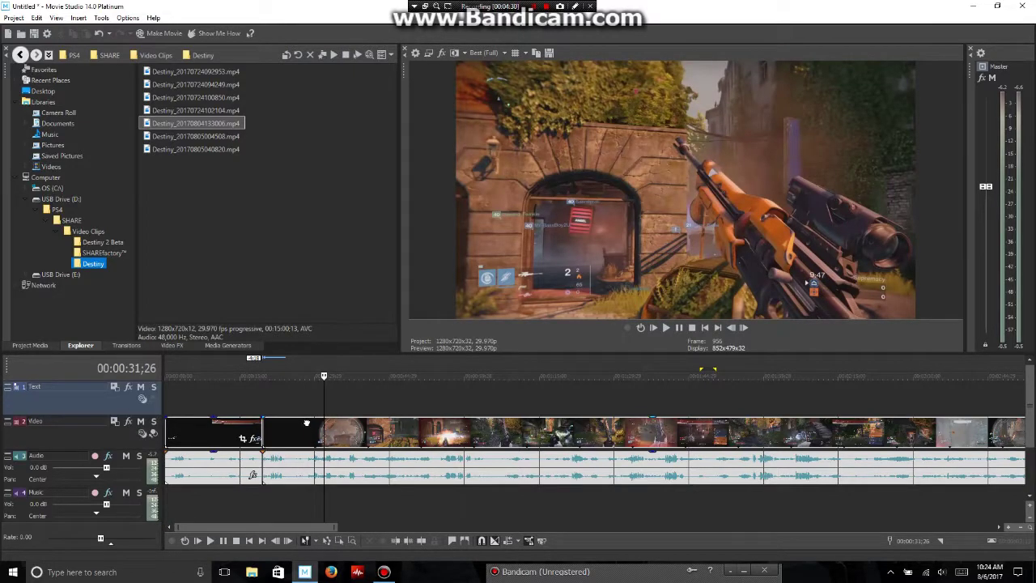
{"action": "left_click", "coordinate": [307, 422]}
{"action": "key", "text": "s"}
{"action": "right_click", "coordinate": [283, 437]}
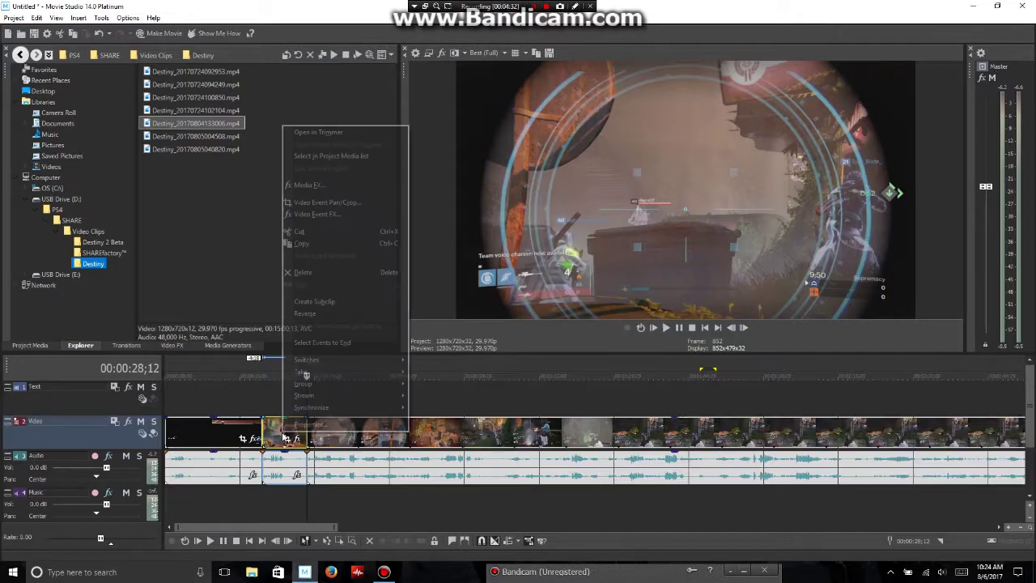
{"action": "left_click", "coordinate": [324, 272]}
{"action": "left_click_drag", "start_coordinate": [340, 429], "coordinate": [294, 429]}
Review the new cut by stepping through 00:00:26;04 to 00:00:32;22.
{"action": "left_click", "coordinate": [282, 400]}
{"action": "left_click", "coordinate": [291, 399]}
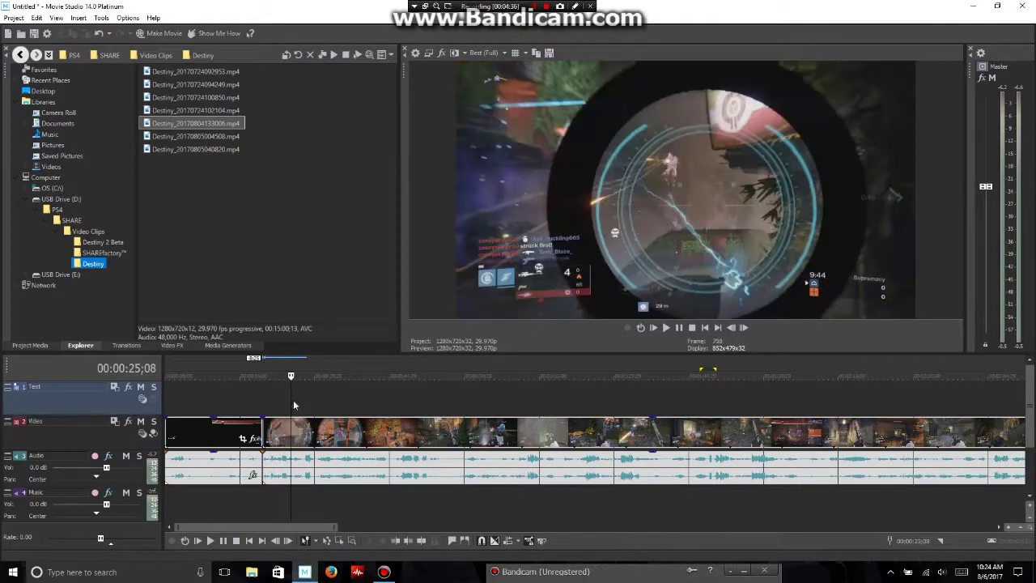
{"action": "left_click", "coordinate": [294, 399]}
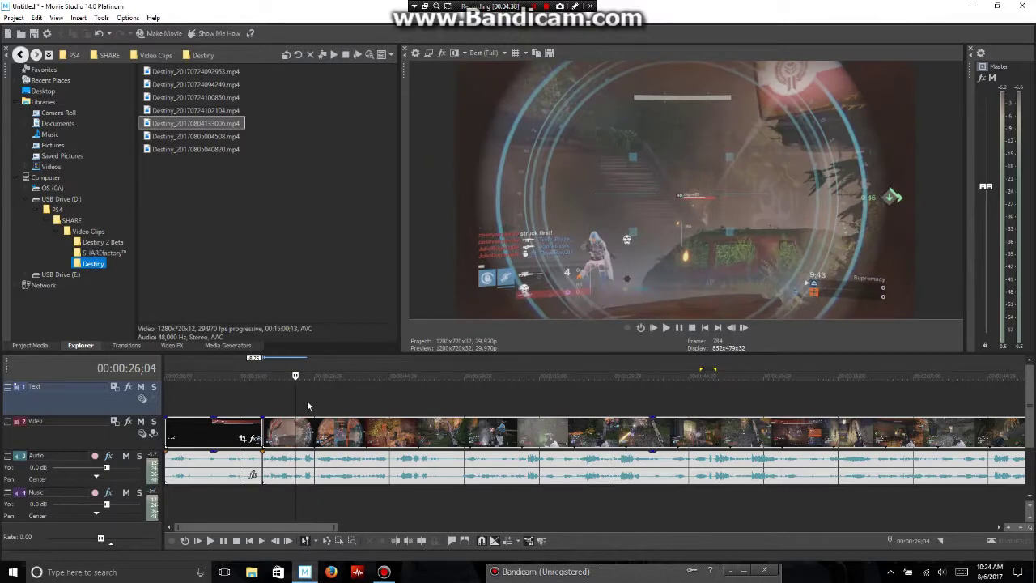
{"action": "left_click", "coordinate": [316, 405]}
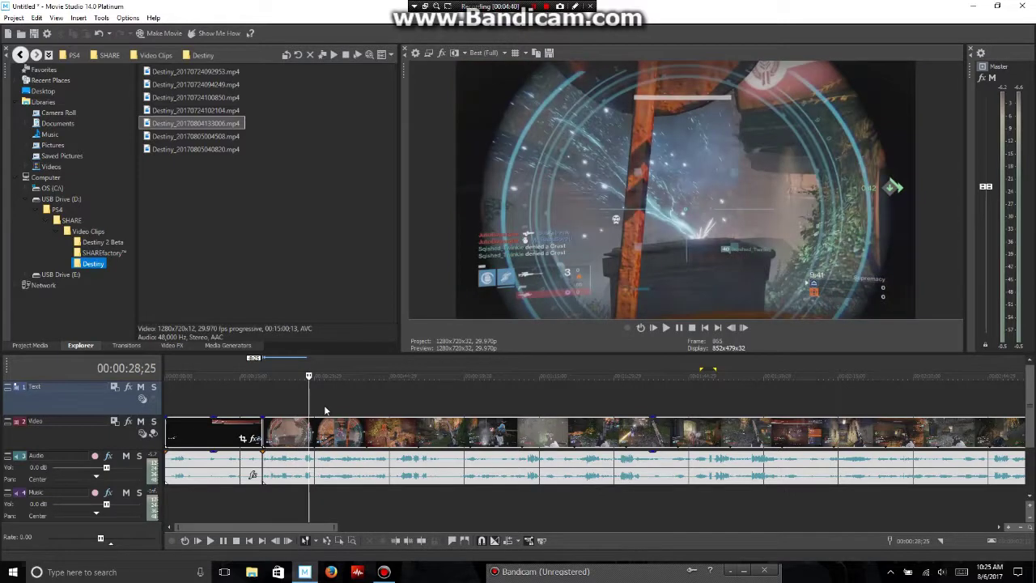
{"action": "left_click", "coordinate": [324, 409]}
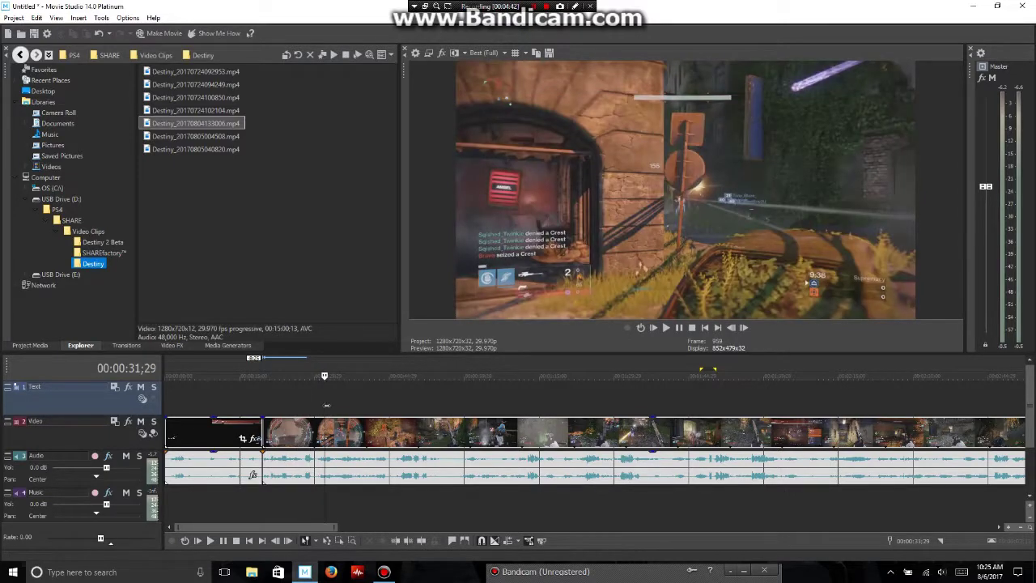
{"action": "left_click", "coordinate": [328, 409]}
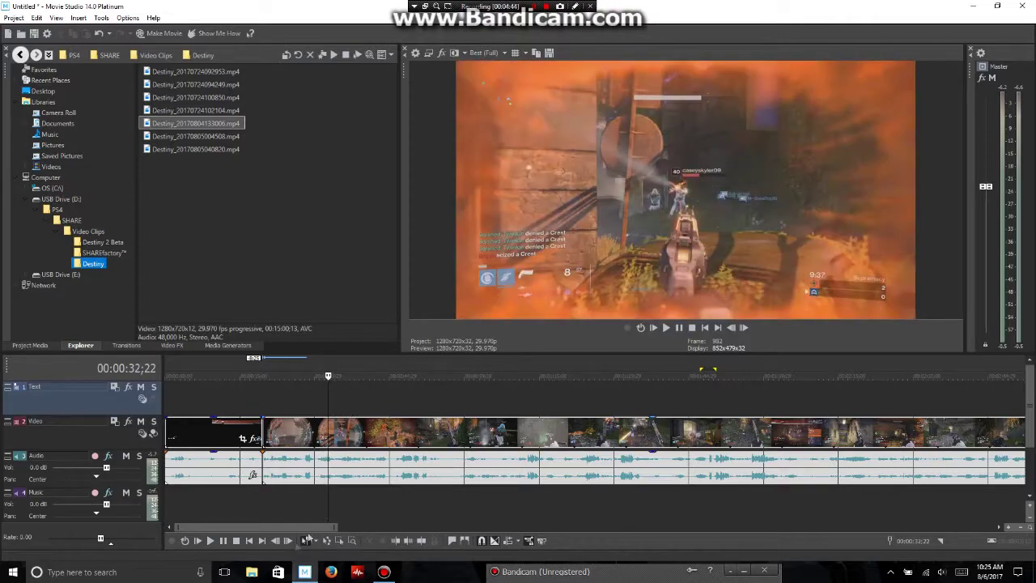
Preview the edited footage, then scrub to about 00:00:52 and target the next piece to remove.
{"action": "left_click", "coordinate": [223, 540]}
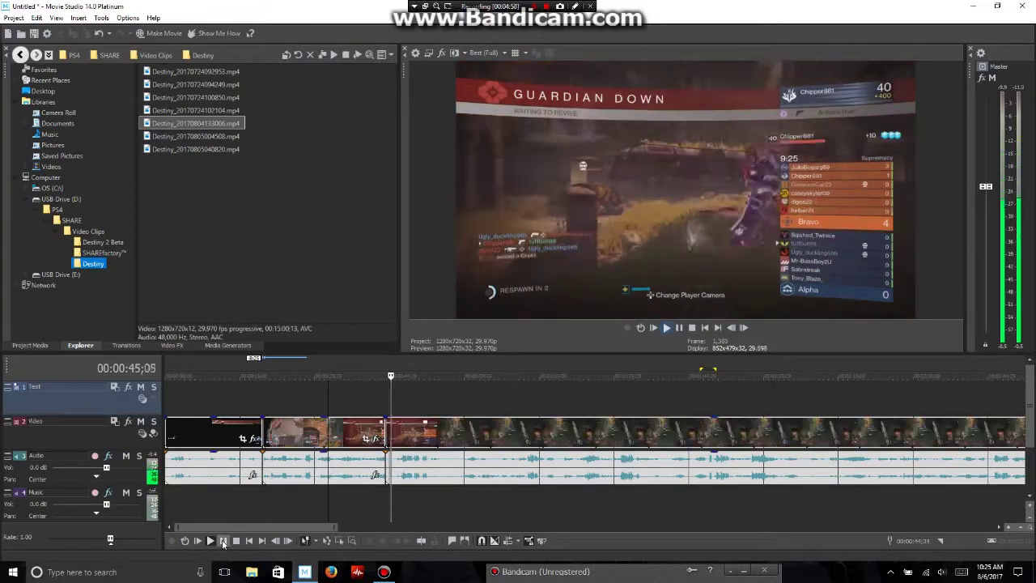
{"action": "left_click_drag", "start_coordinate": [409, 411], "coordinate": [481, 409]}
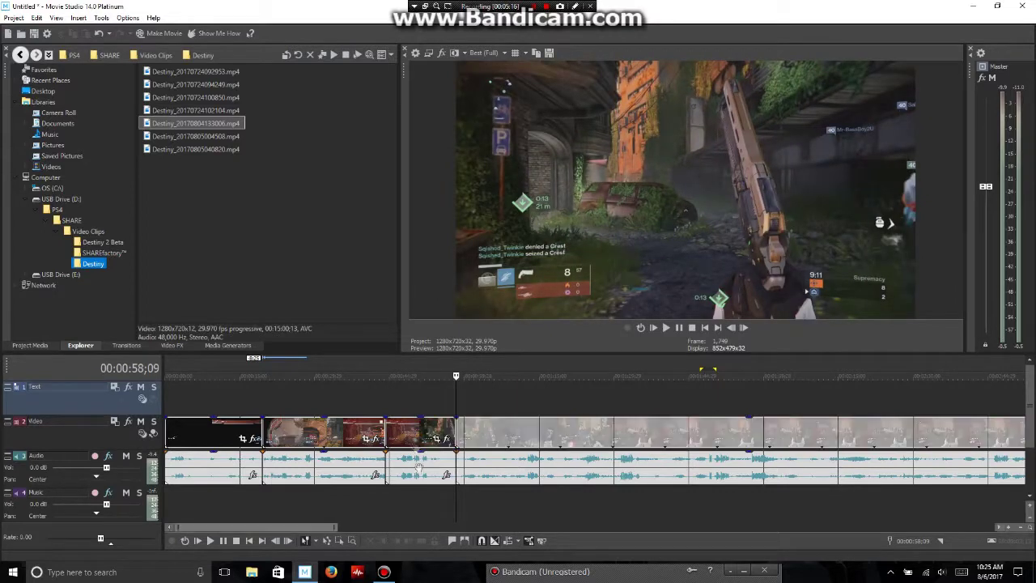
{"action": "right_click", "coordinate": [427, 433]}
Ripple-delete the unwanted 45–58 s gameplay event and check the cut at 00:00:44;04.
{"action": "left_click", "coordinate": [437, 270]}
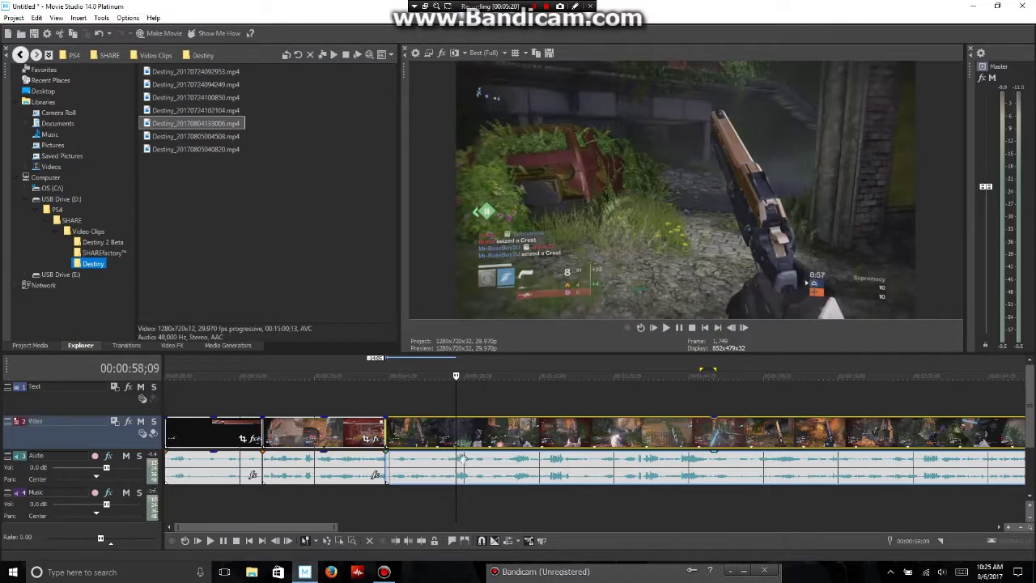
{"action": "left_click", "coordinate": [388, 404]}
{"action": "left_click", "coordinate": [450, 392]}
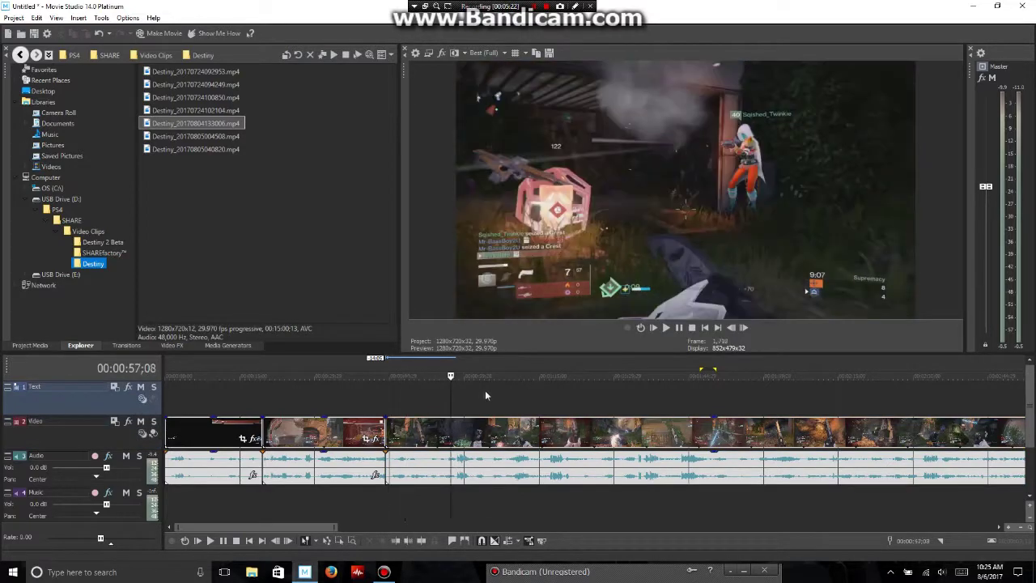
{"action": "left_click", "coordinate": [505, 392]}
{"action": "left_click", "coordinate": [388, 399]}
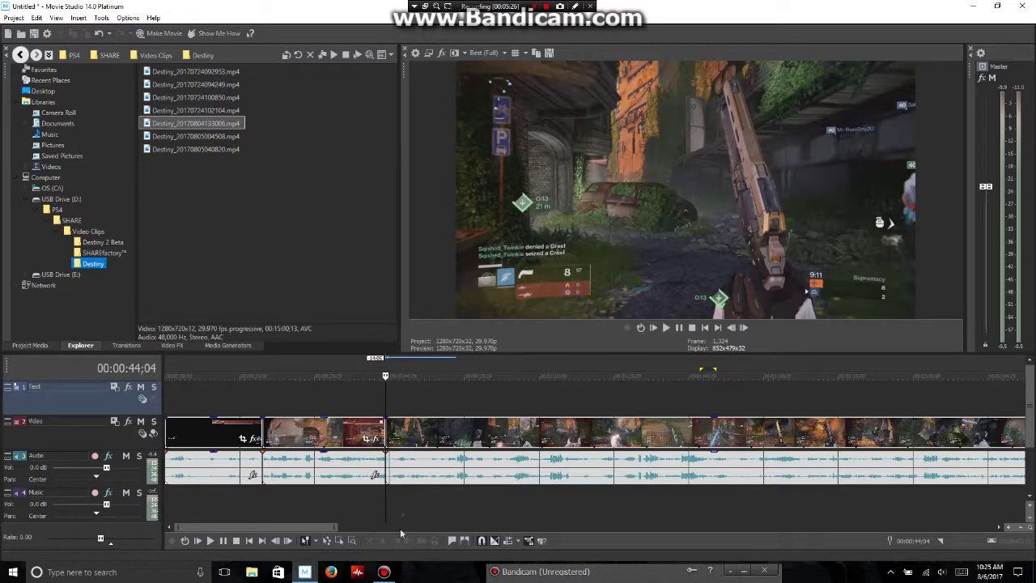
Review the edit from the project start through 00:00:14;21 to 00:00:16;25.
{"action": "left_click", "coordinate": [248, 540]}
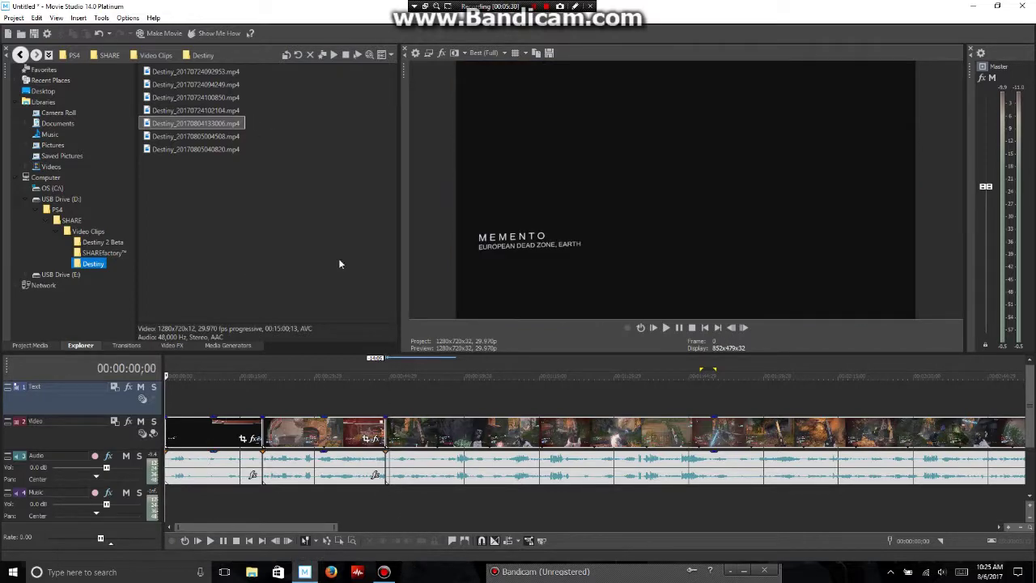
{"action": "left_click", "coordinate": [238, 398]}
{"action": "left_click", "coordinate": [248, 398]}
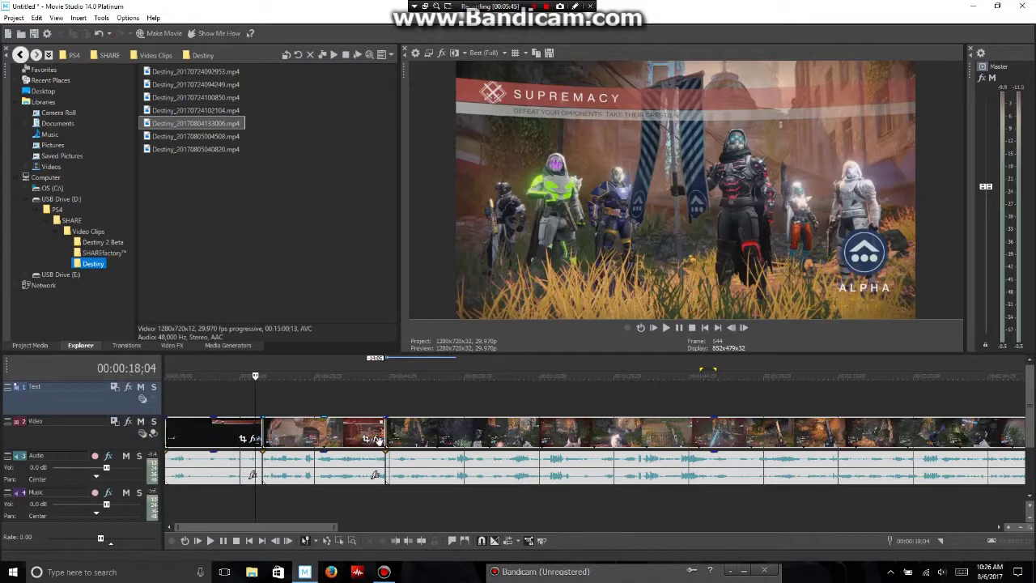
Add VEGAS Color Corrector to the Video track's effects from the Plug-In Chooser.
{"action": "left_click", "coordinate": [130, 426]}
{"action": "left_click", "coordinate": [128, 424]}
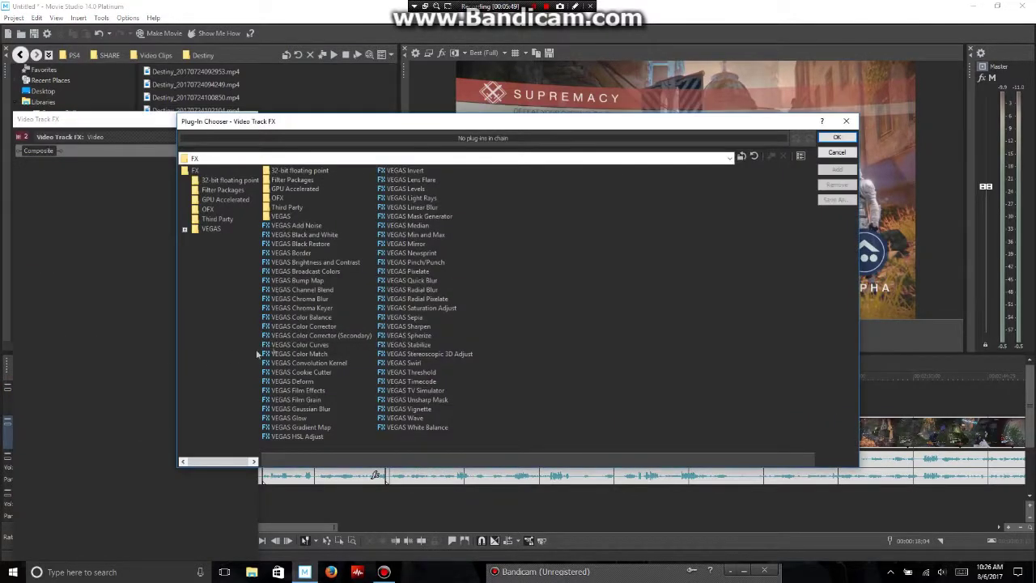
{"action": "left_click", "coordinate": [304, 327]}
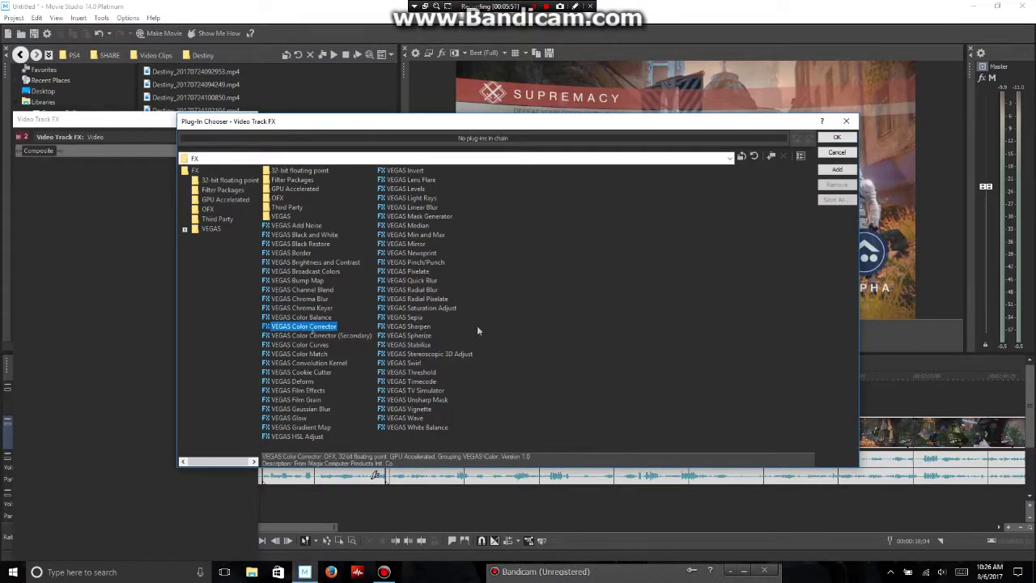
{"action": "left_click", "coordinate": [837, 169]}
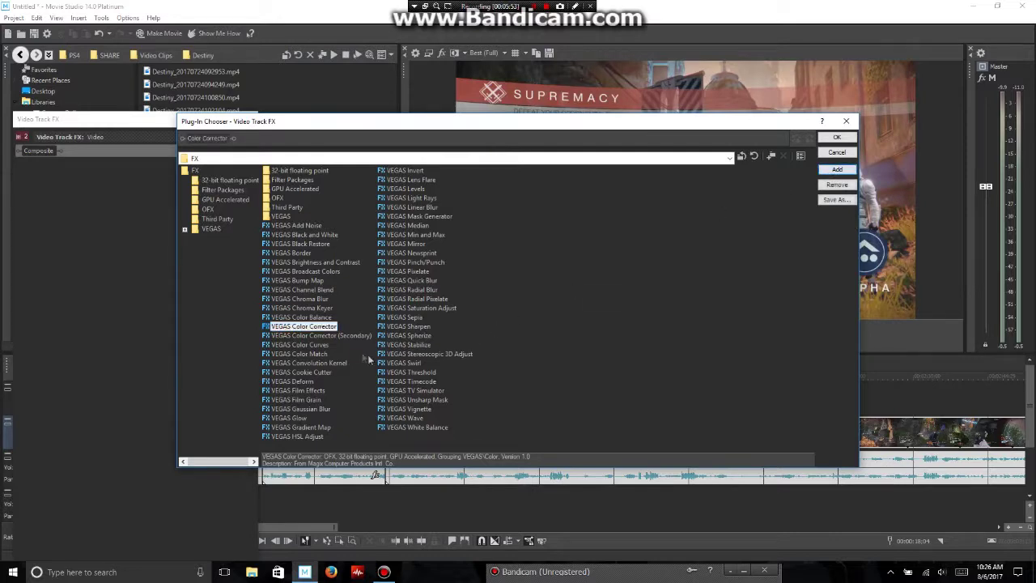
{"action": "left_click", "coordinate": [327, 346]}
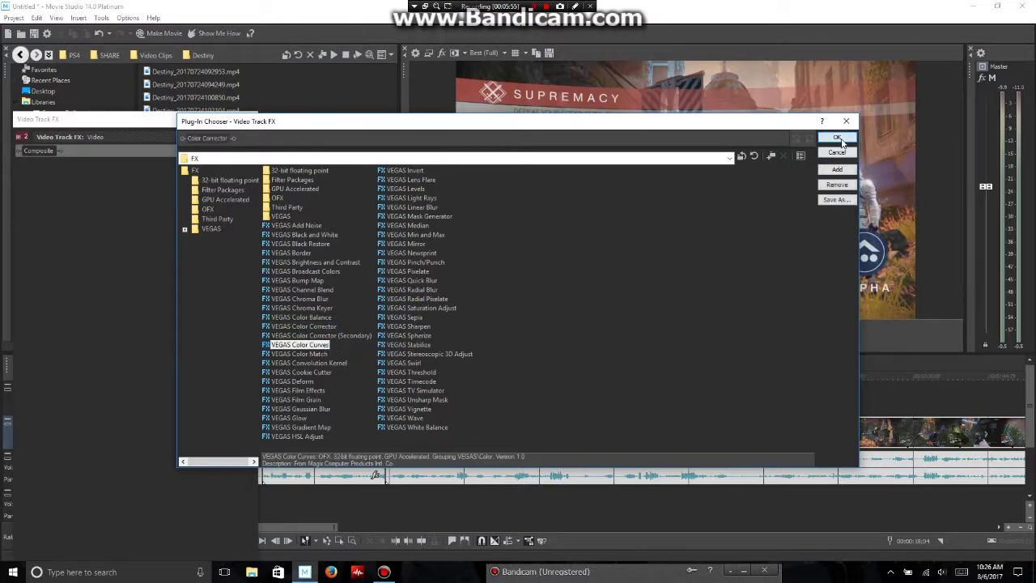
{"action": "left_click", "coordinate": [839, 139]}
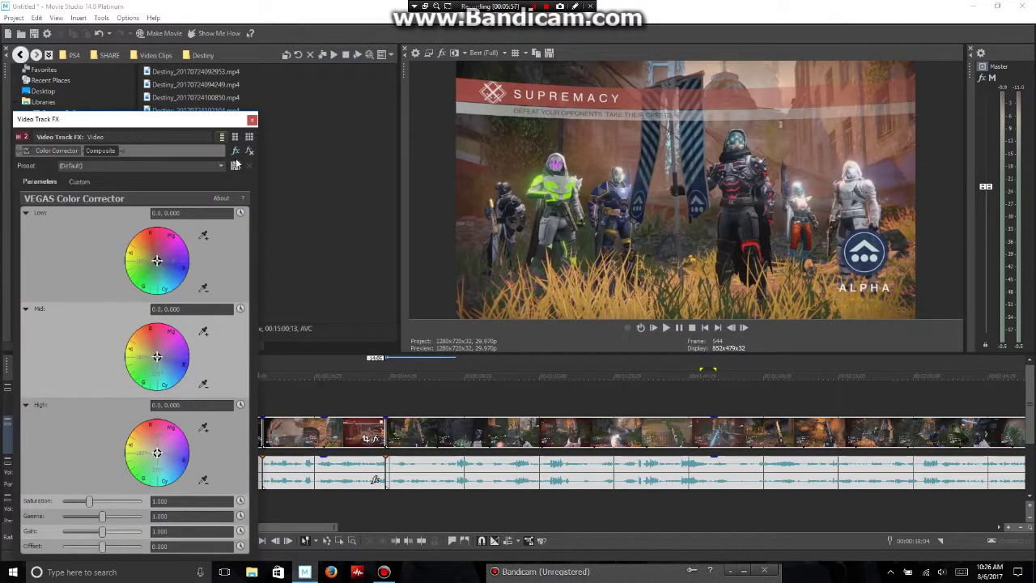
Add VEGAS Color Curves as a second Video track effect.
{"action": "left_click", "coordinate": [235, 152]}
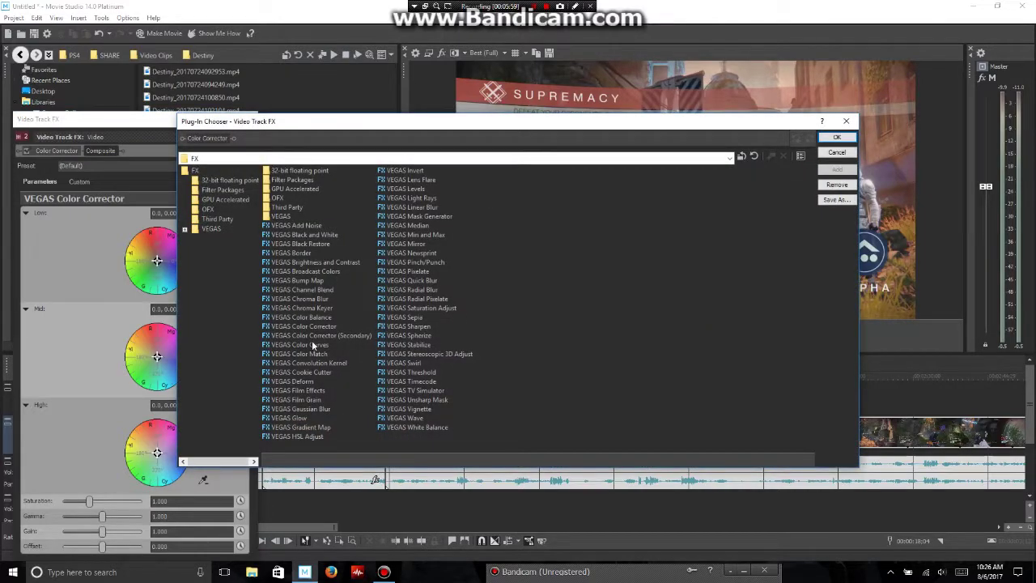
{"action": "left_click", "coordinate": [314, 346]}
{"action": "left_click", "coordinate": [838, 139]}
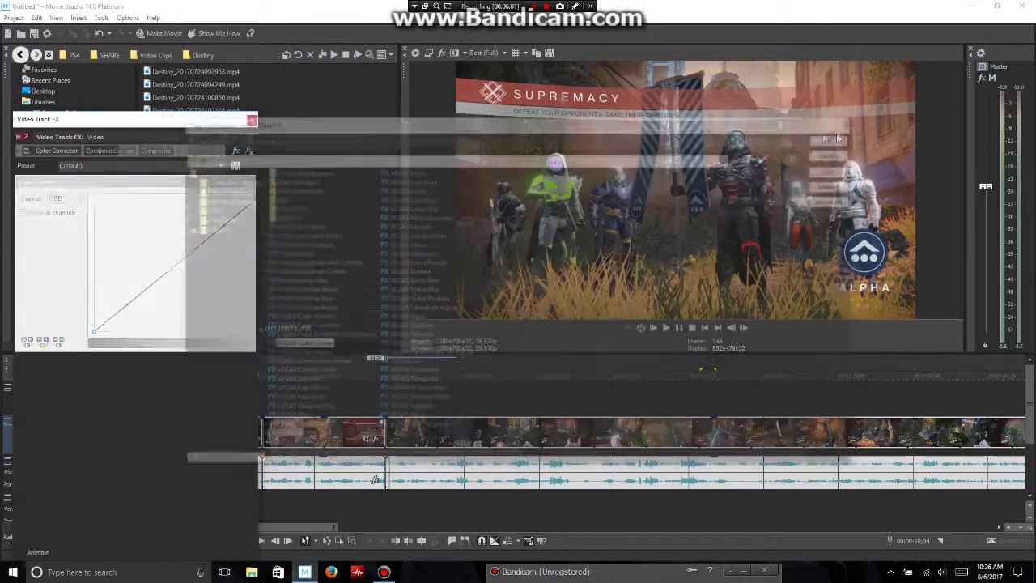
Apply the destiny preset to the Color Corrector and compare graded versus original preview.
{"action": "left_click", "coordinate": [44, 152]}
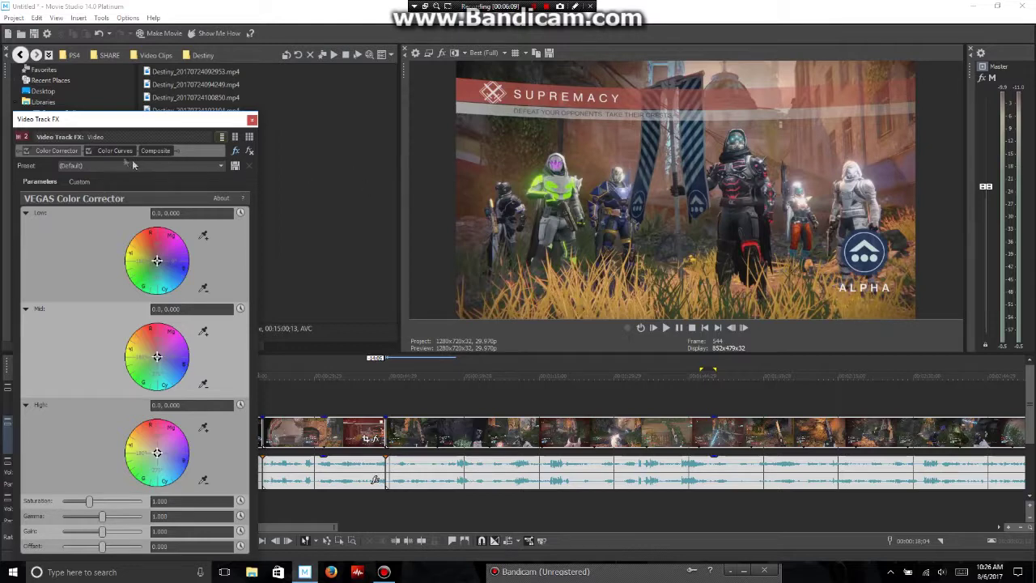
{"action": "left_click", "coordinate": [112, 151]}
{"action": "left_click", "coordinate": [58, 152]}
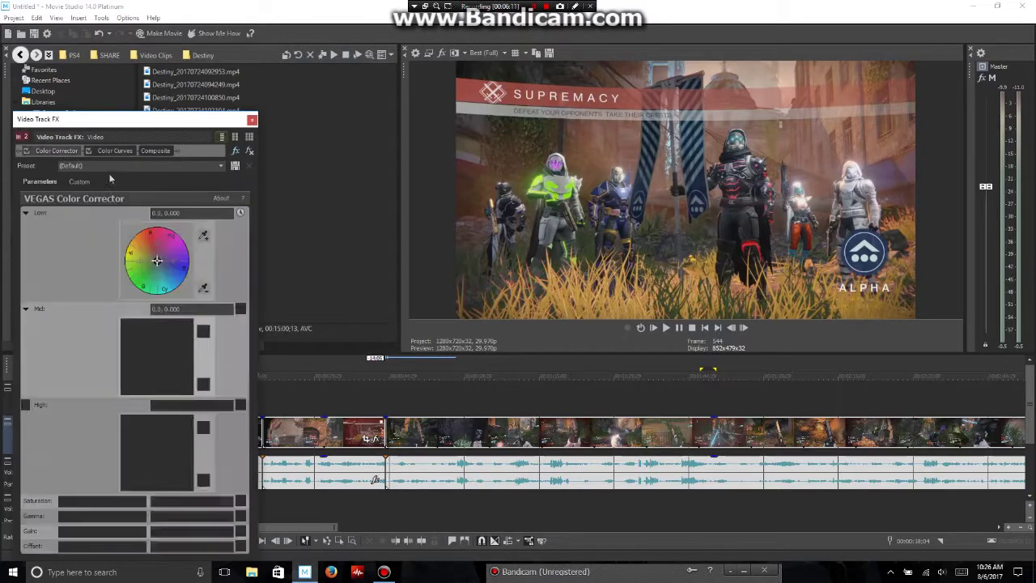
{"action": "left_click", "coordinate": [218, 168]}
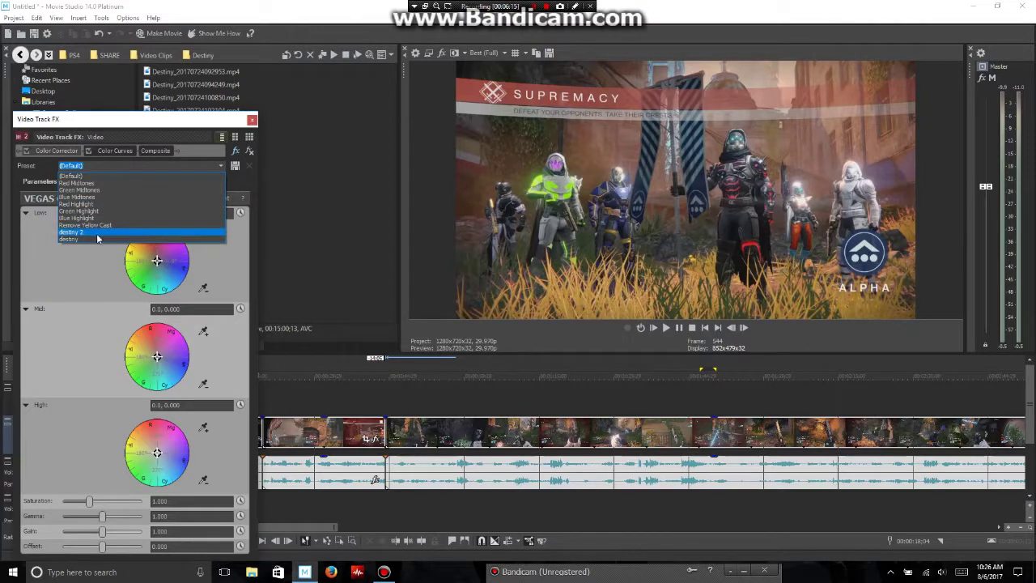
{"action": "left_click", "coordinate": [119, 238]}
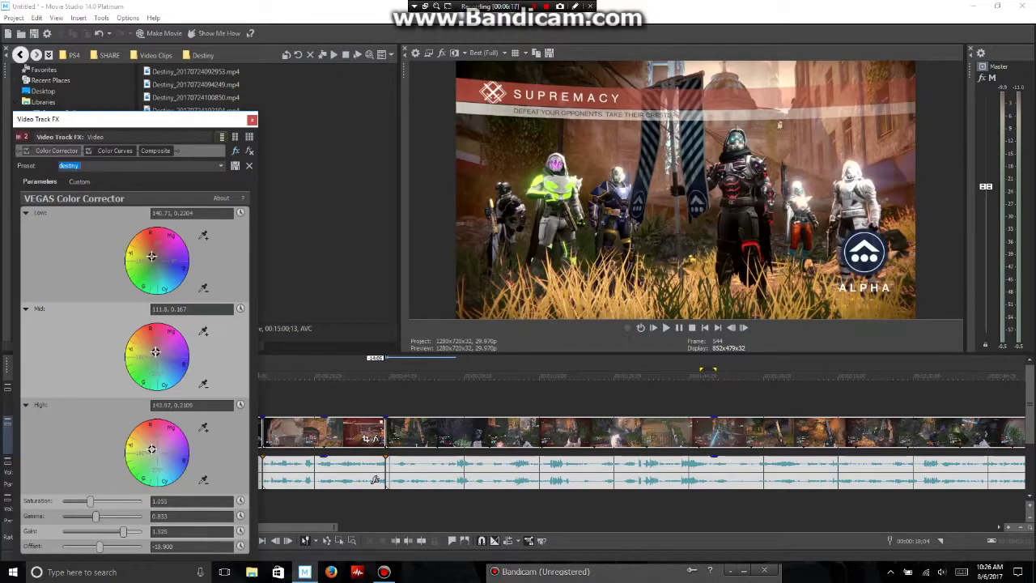
{"action": "left_click", "coordinate": [455, 53]}
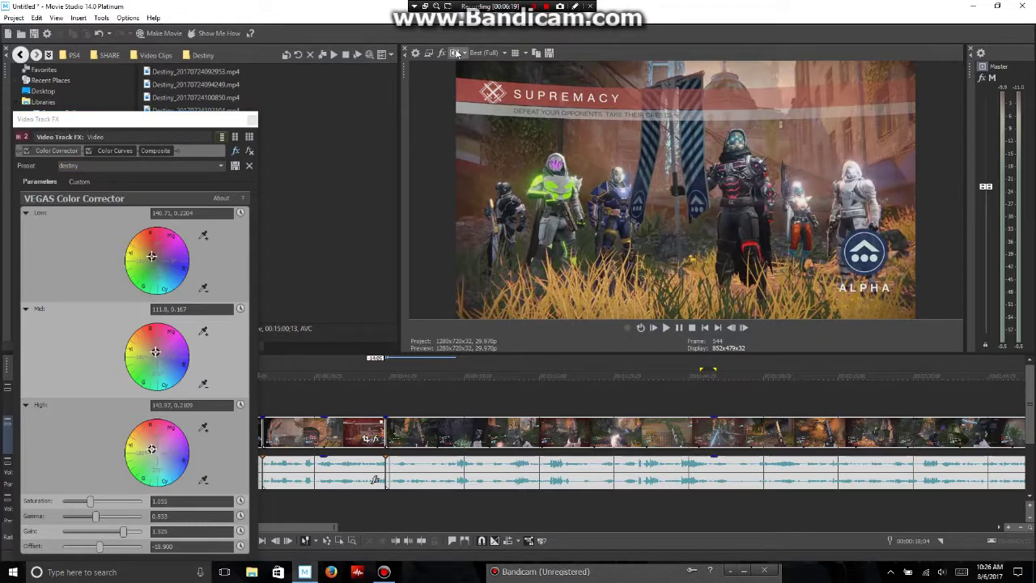
{"action": "left_click", "coordinate": [458, 53]}
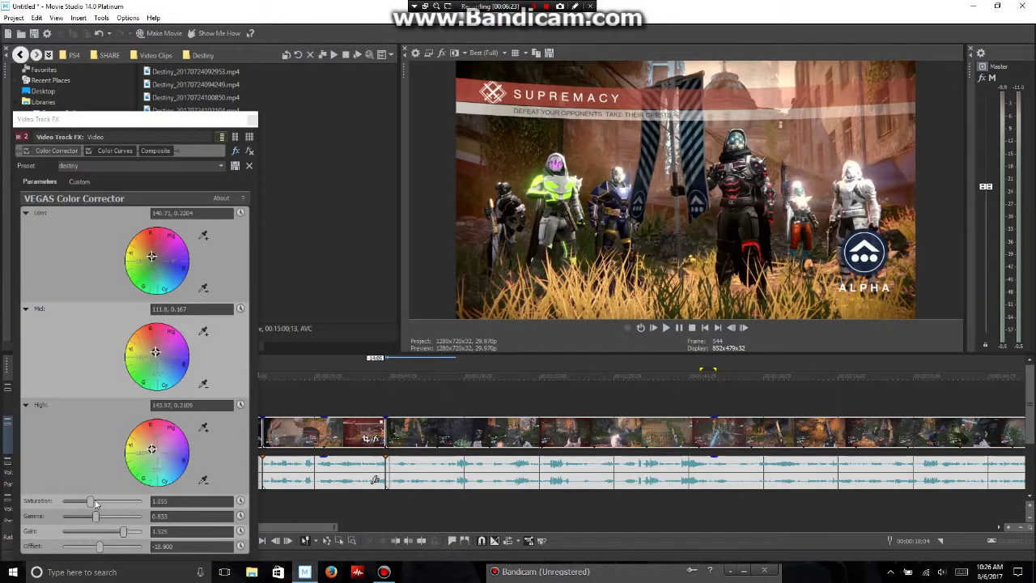
Tweak Color Corrector saturation and widen the settings to show the three-wheel layout.
{"action": "mouse_move", "coordinate": [95, 504]}
{"action": "left_mouse_down"}
{"action": "mouse_move", "coordinate": [110, 505]}
{"action": "mouse_move", "coordinate": [58, 484]}
{"action": "mouse_move", "coordinate": [91, 489]}
{"action": "mouse_move", "coordinate": [88, 498]}
{"action": "left_mouse_up"}
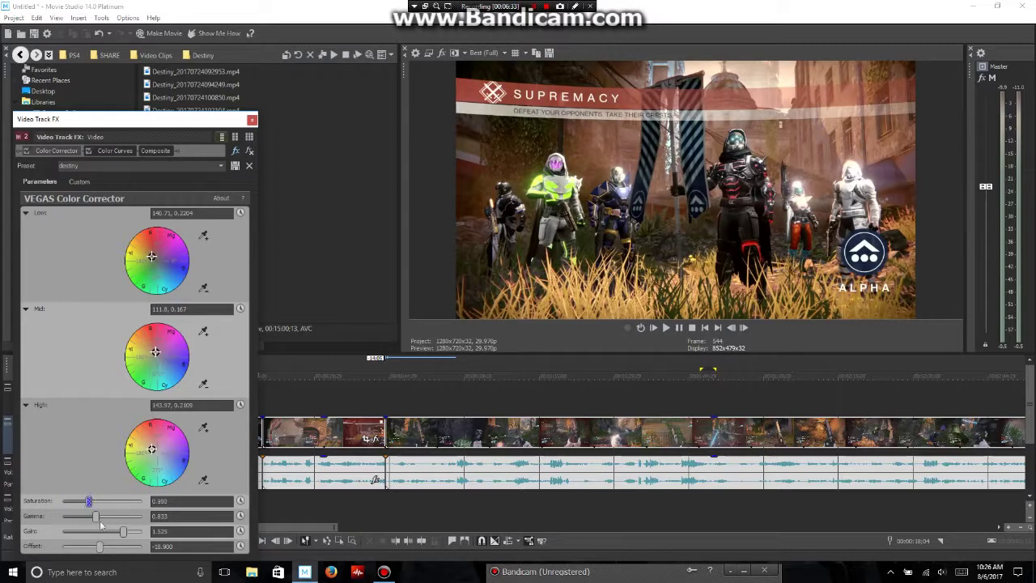
{"action": "left_click", "coordinate": [79, 182]}
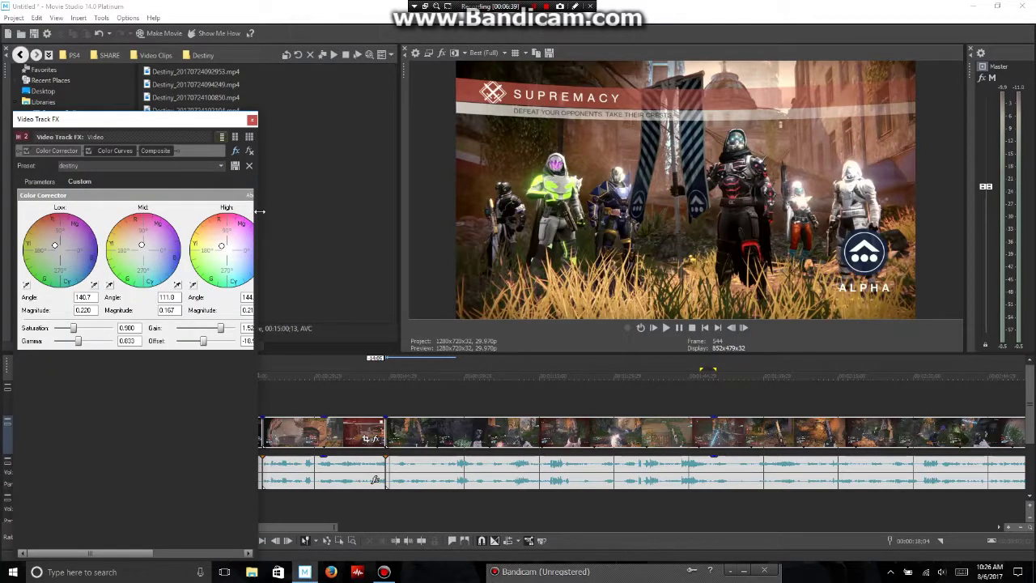
{"action": "left_click_drag", "start_coordinate": [259, 212], "coordinate": [314, 212]}
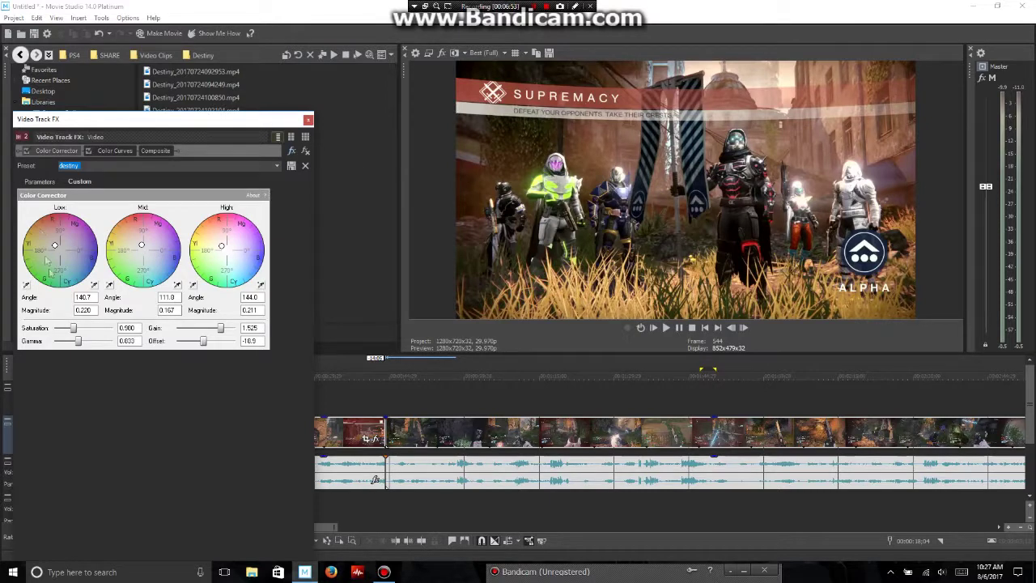
{"action": "left_click", "coordinate": [114, 152]}
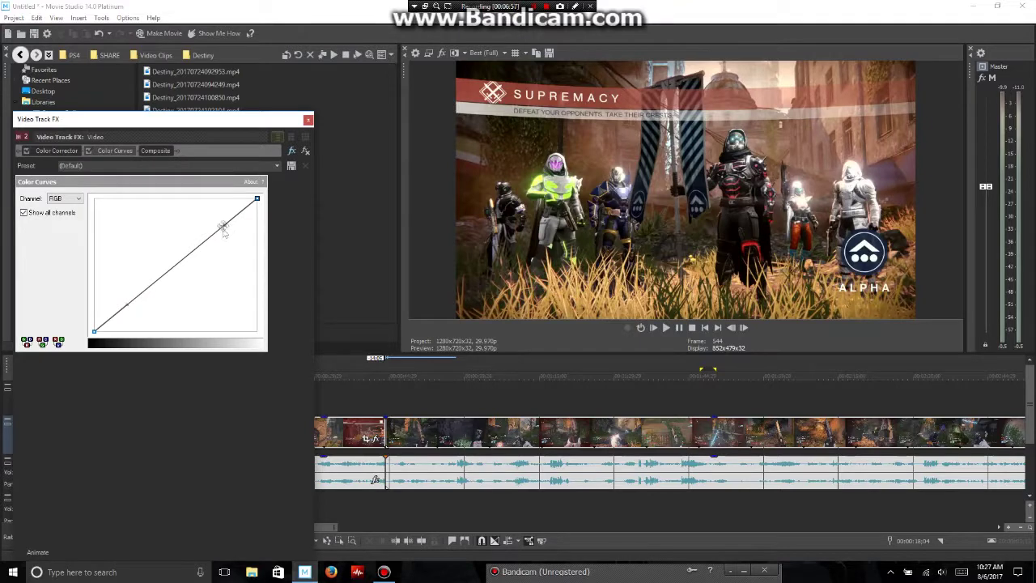
Test-bend the RGB curve, then apply the destiny Color Curves preset.
{"action": "left_click_drag", "start_coordinate": [222, 225], "coordinate": [202, 286]}
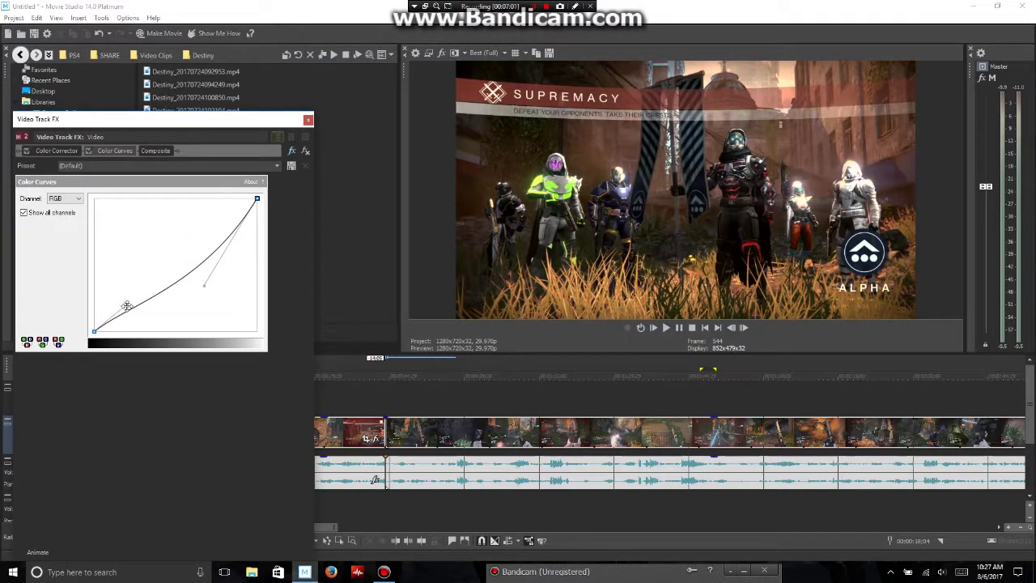
{"action": "mouse_move", "coordinate": [126, 306]}
{"action": "left_mouse_down"}
{"action": "mouse_move", "coordinate": [162, 319]}
{"action": "mouse_move", "coordinate": [139, 302]}
{"action": "left_mouse_up"}
{"action": "left_click", "coordinate": [275, 166]}
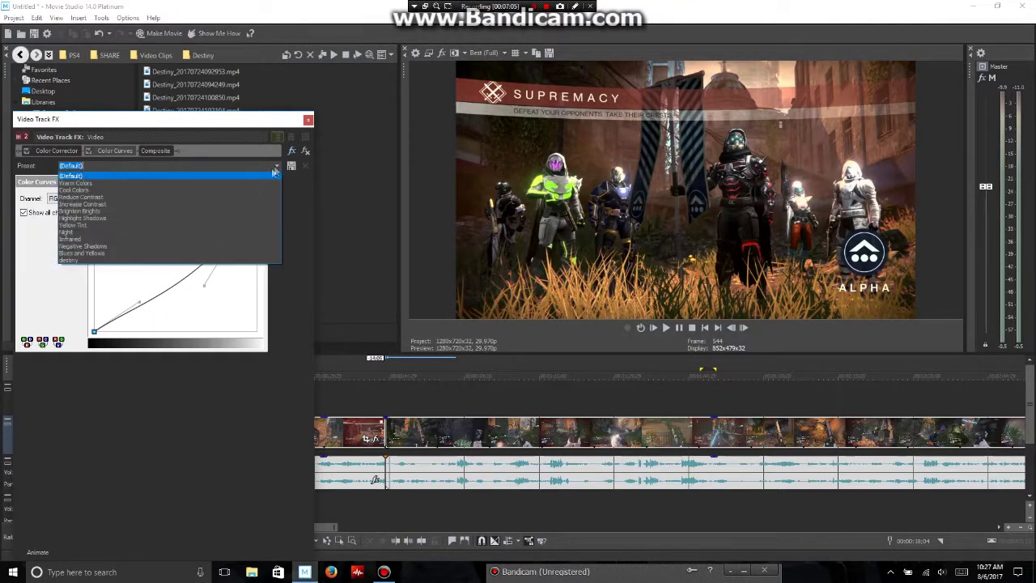
{"action": "left_click", "coordinate": [209, 263]}
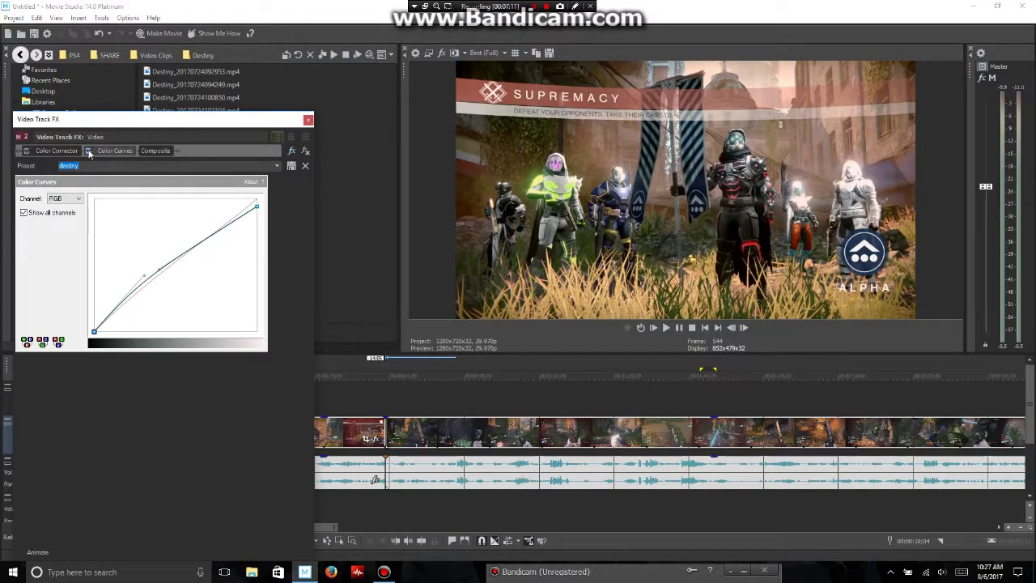
Toggle the Color Curves effect off and on to compare the brightened image.
{"action": "left_click", "coordinate": [89, 152]}
{"action": "left_click", "coordinate": [89, 152]}
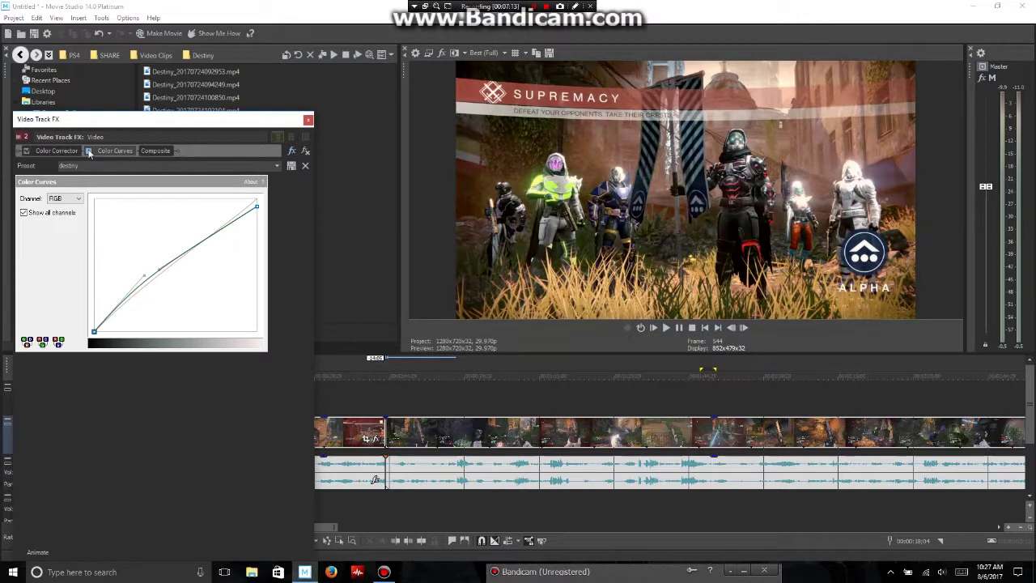
{"action": "left_click", "coordinate": [89, 153]}
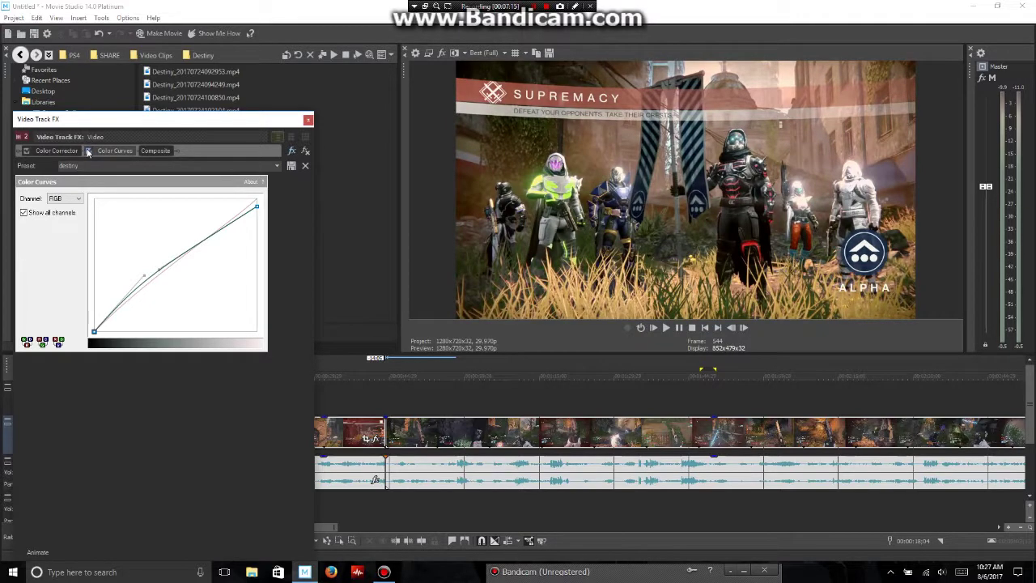
{"action": "left_click", "coordinate": [46, 152]}
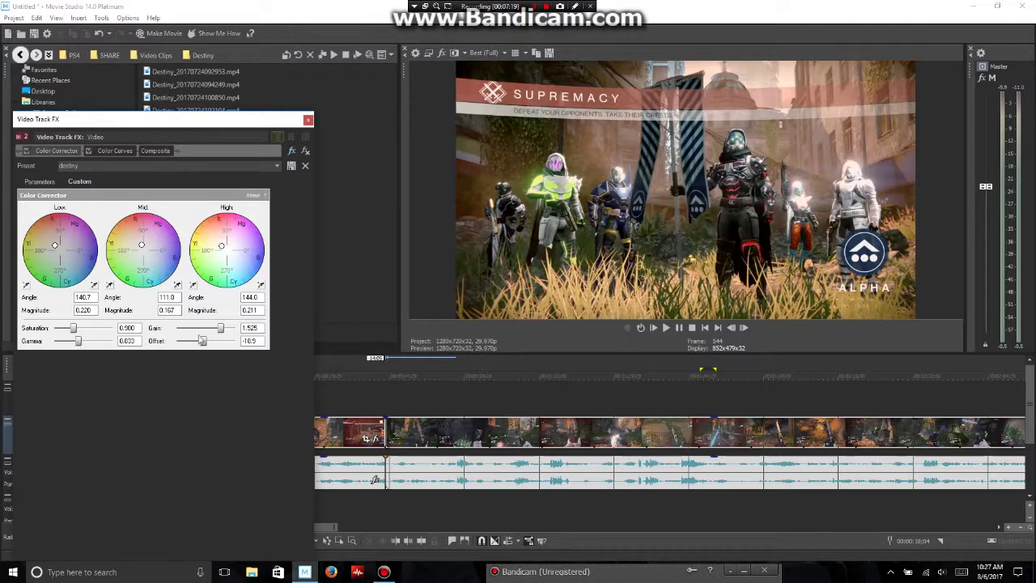
Lower Color Corrector Gain to 1.243, fine-tune Gamma, and toggle the before/after preview.
{"action": "left_click_drag", "start_coordinate": [223, 332], "coordinate": [213, 331]}
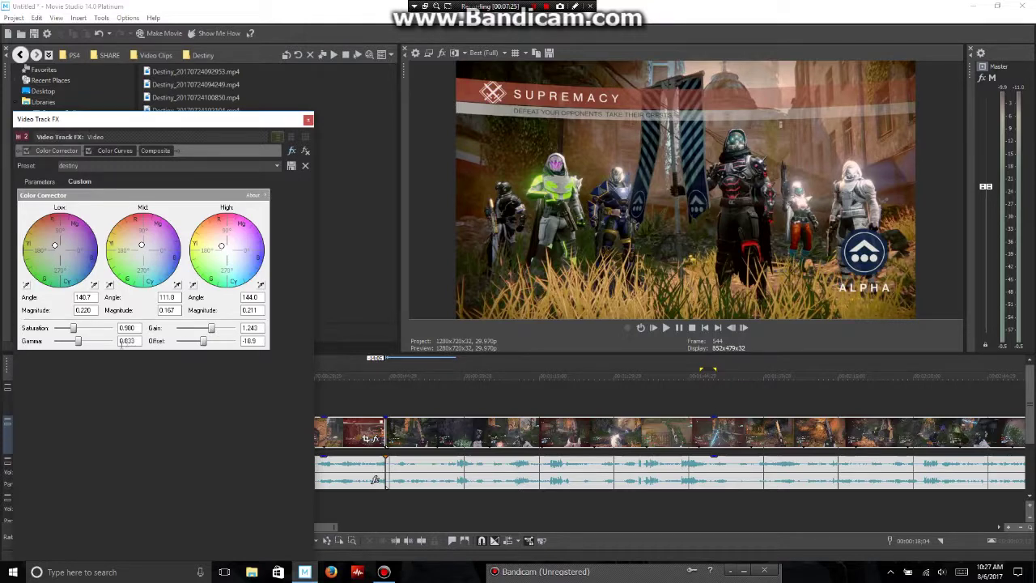
{"action": "left_click_drag", "start_coordinate": [85, 345], "coordinate": [80, 344]}
{"action": "left_click", "coordinate": [454, 53]}
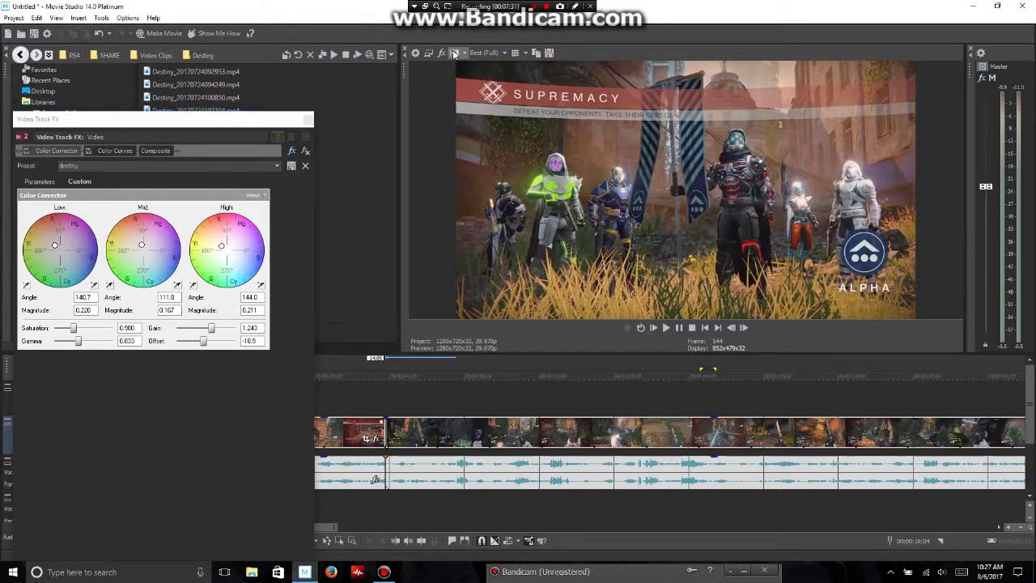
Keep preview quality at Best (Full) and limit the split-screen view to the right half.
{"action": "left_click", "coordinate": [488, 52]}
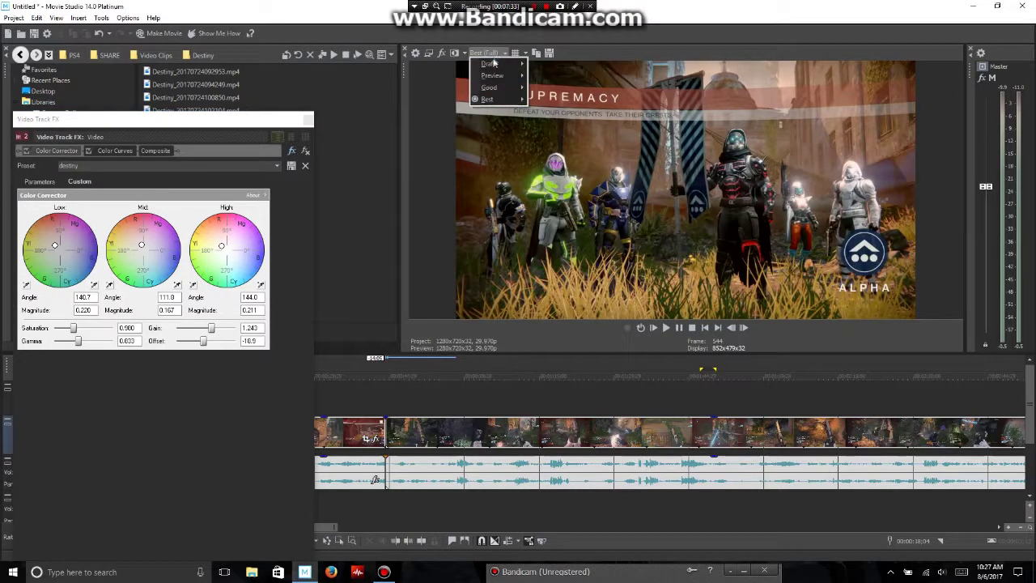
{"action": "left_click", "coordinate": [466, 50]}
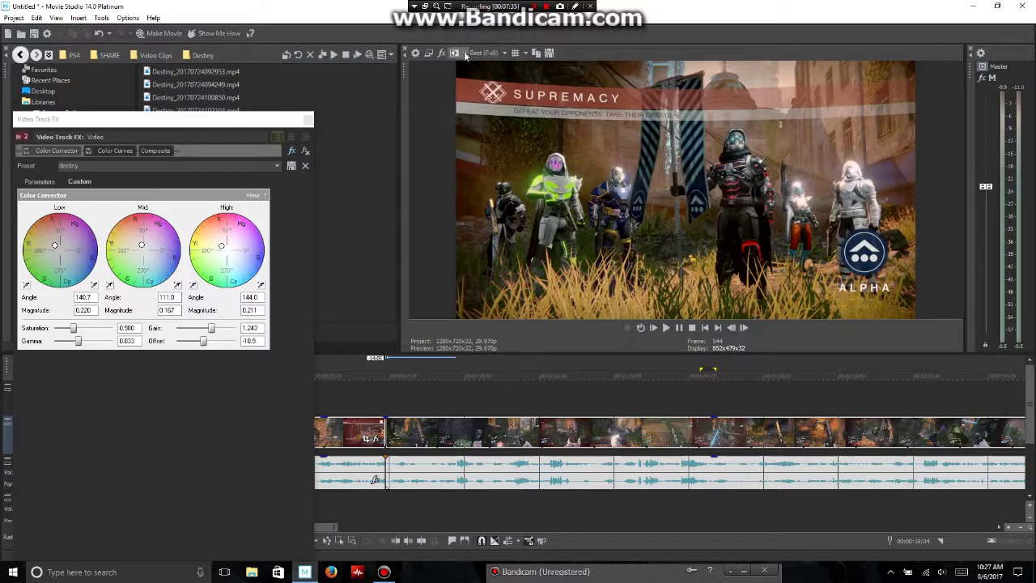
{"action": "left_click", "coordinate": [466, 53]}
{"action": "left_click", "coordinate": [479, 105]}
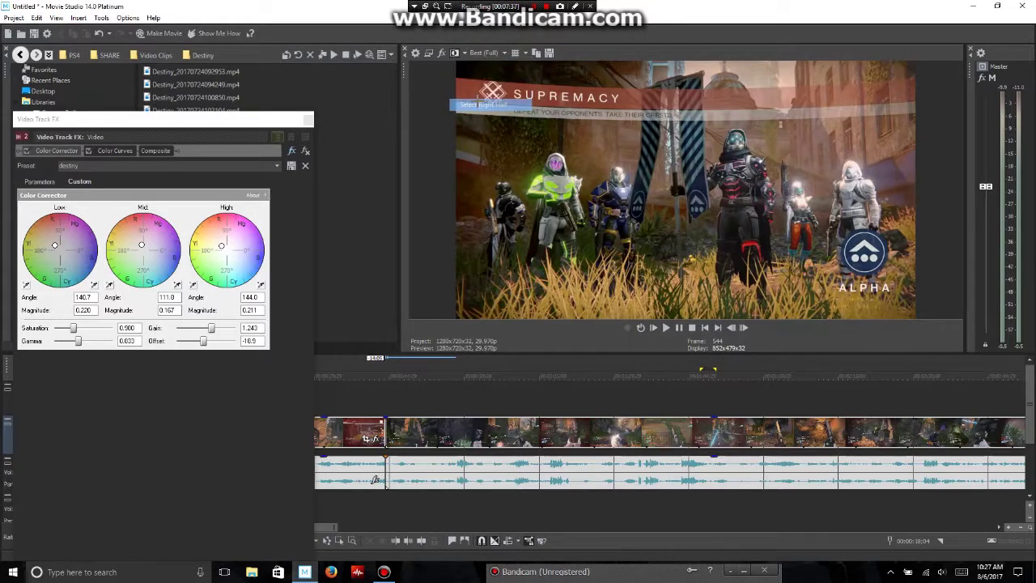
Close the track effects window and place the playhead at 00:00:46;27.
{"action": "left_click", "coordinate": [308, 119]}
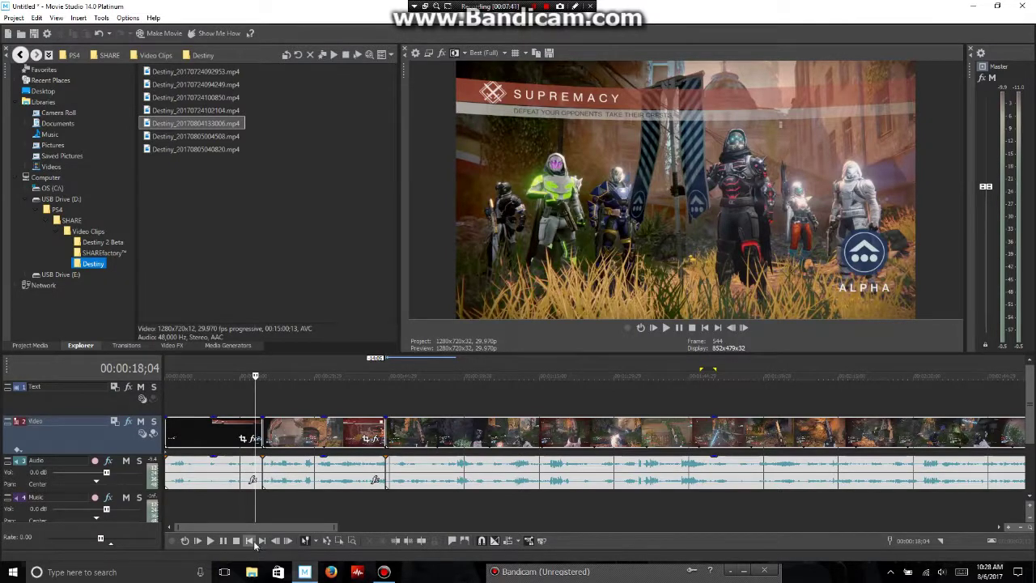
{"action": "left_click", "coordinate": [233, 405]}
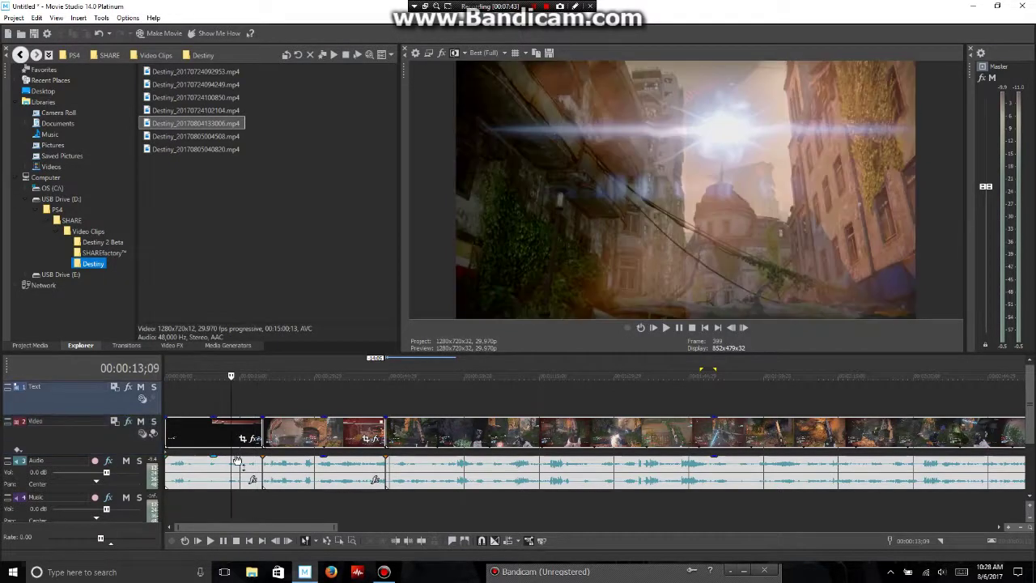
{"action": "left_click", "coordinate": [398, 394]}
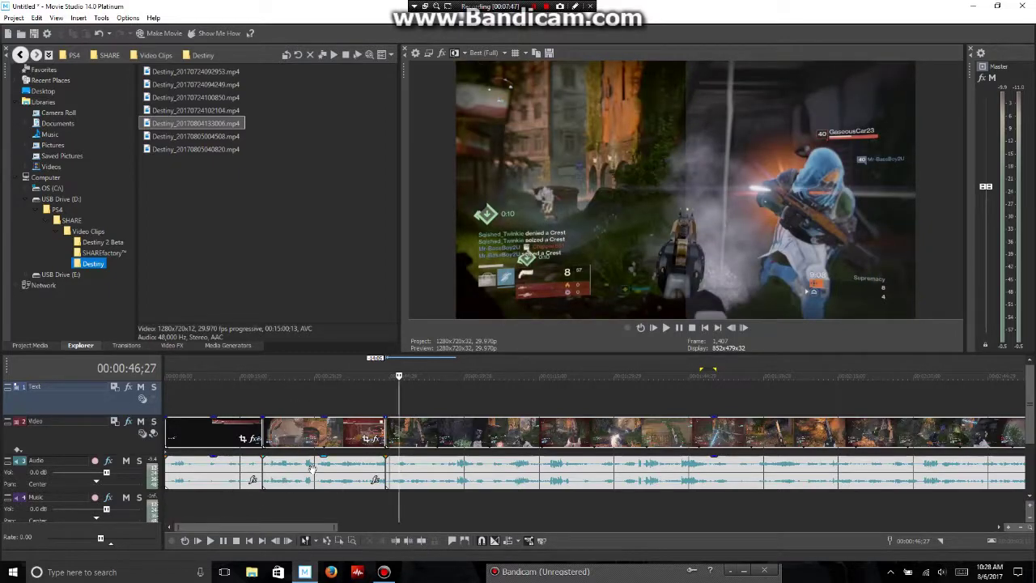
Play back the graded gameplay, stopping at 00:01:03;12.
{"action": "left_click", "coordinate": [224, 542]}
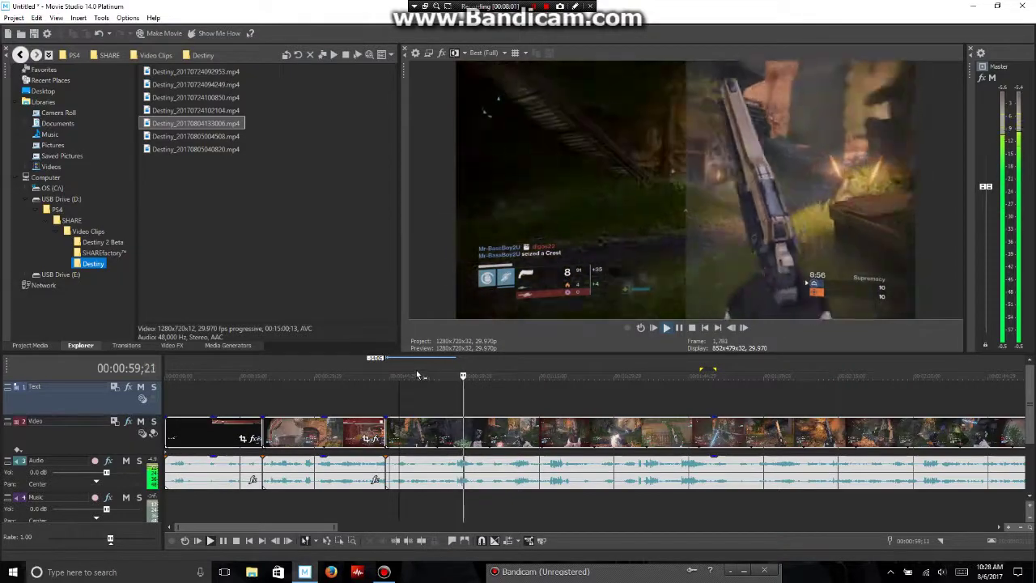
{"action": "left_click", "coordinate": [223, 541]}
{"action": "left_click", "coordinate": [210, 540]}
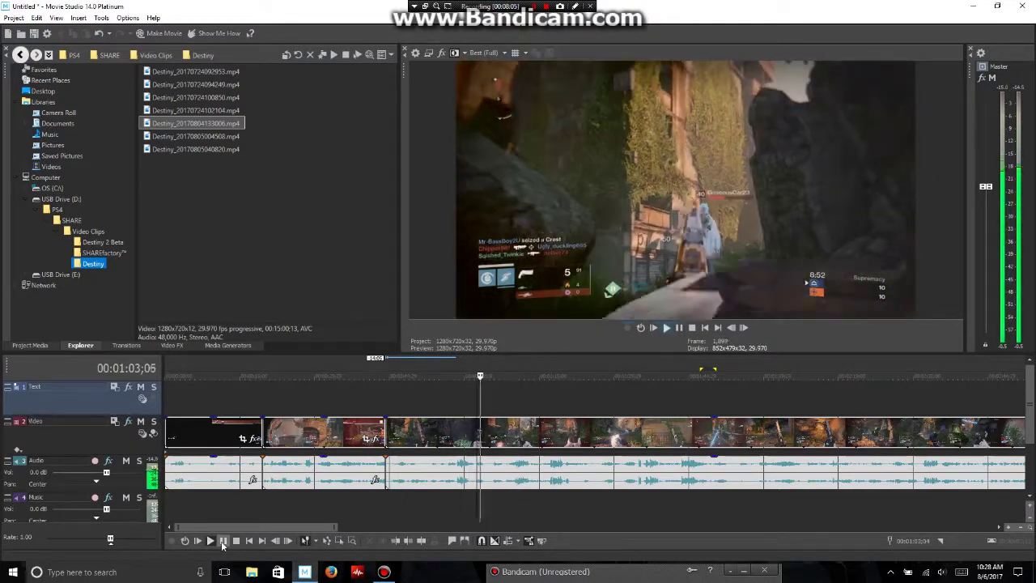
{"action": "left_click", "coordinate": [222, 541]}
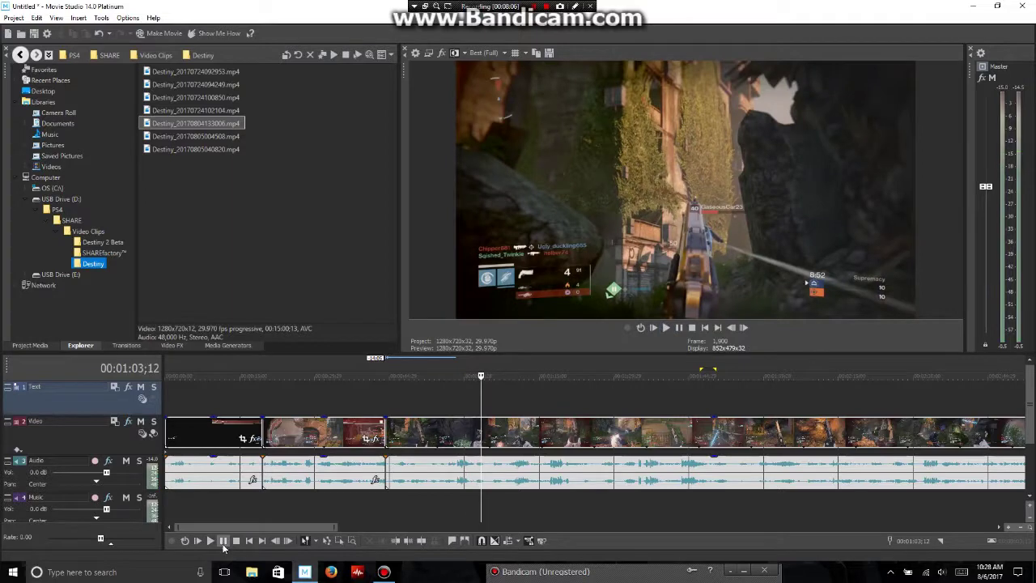
{"action": "left_click", "coordinate": [13, 18]}
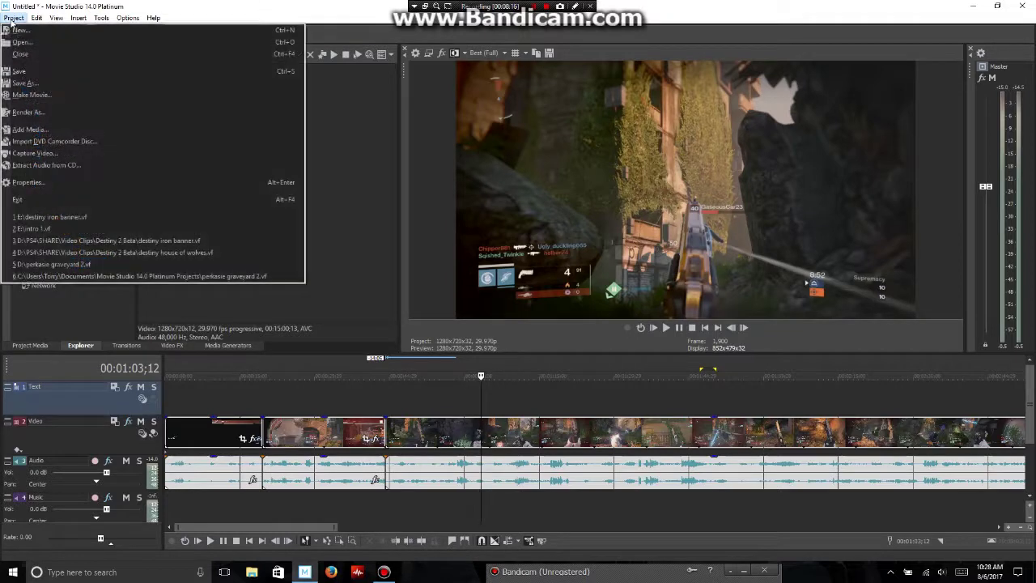
{"action": "left_click", "coordinate": [32, 96]}
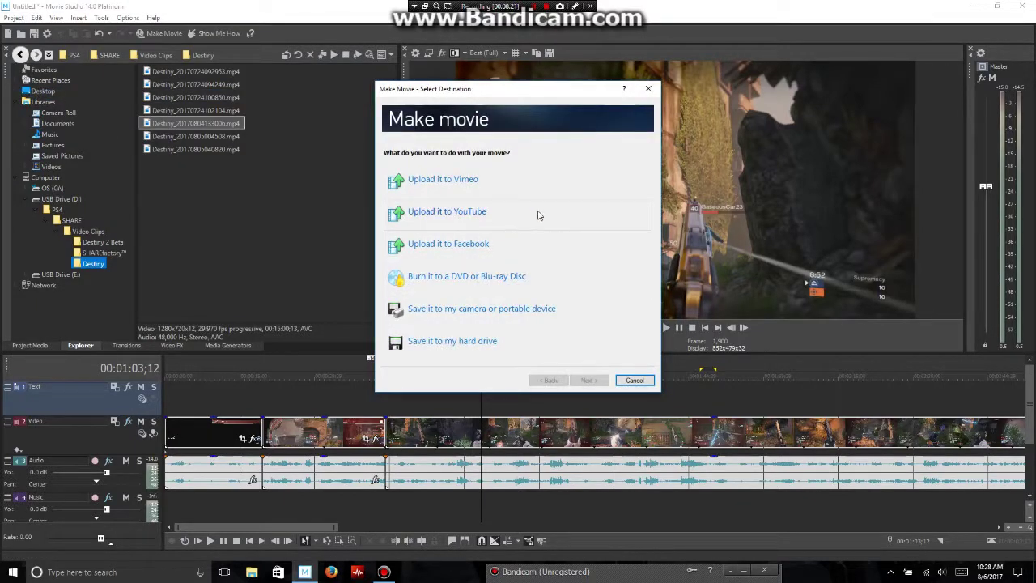
{"action": "left_click", "coordinate": [649, 89]}
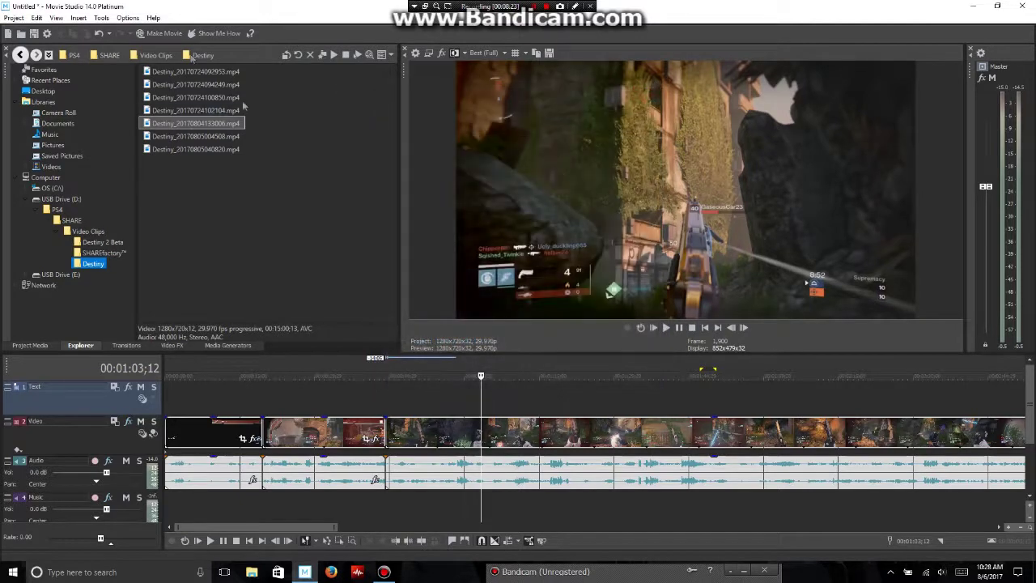
{"action": "left_click", "coordinate": [13, 18]}
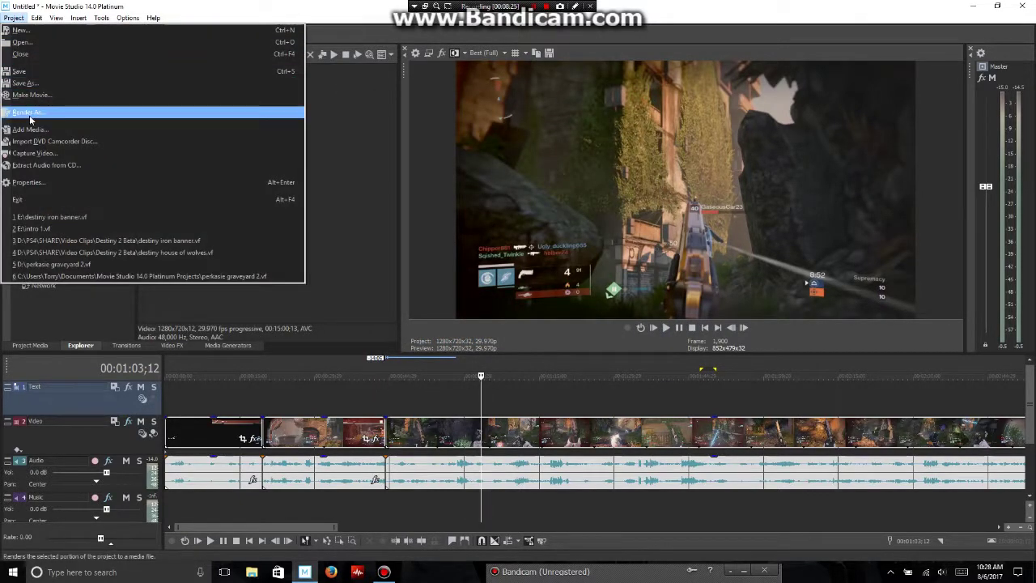
{"action": "left_click", "coordinate": [289, 6]}
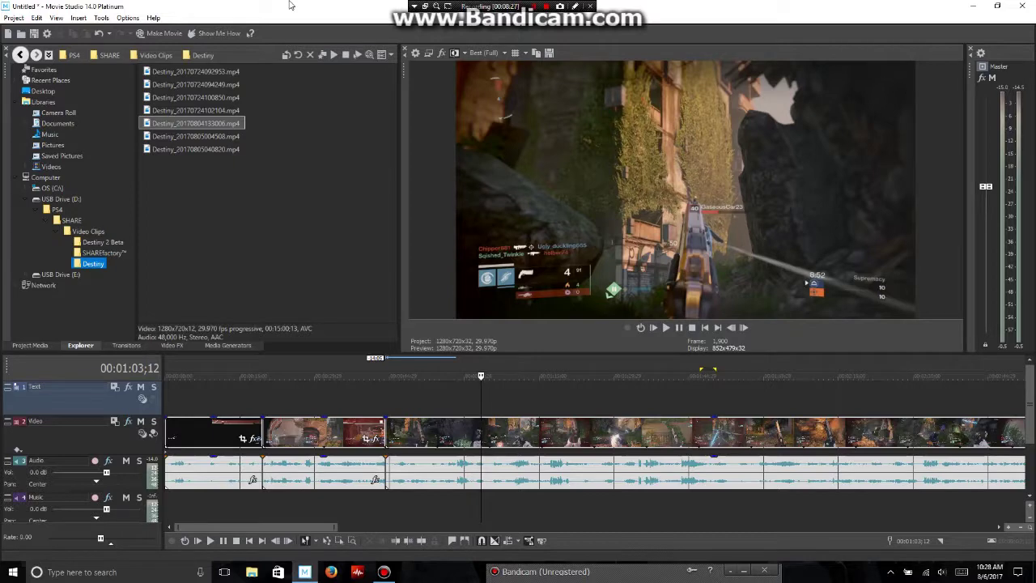